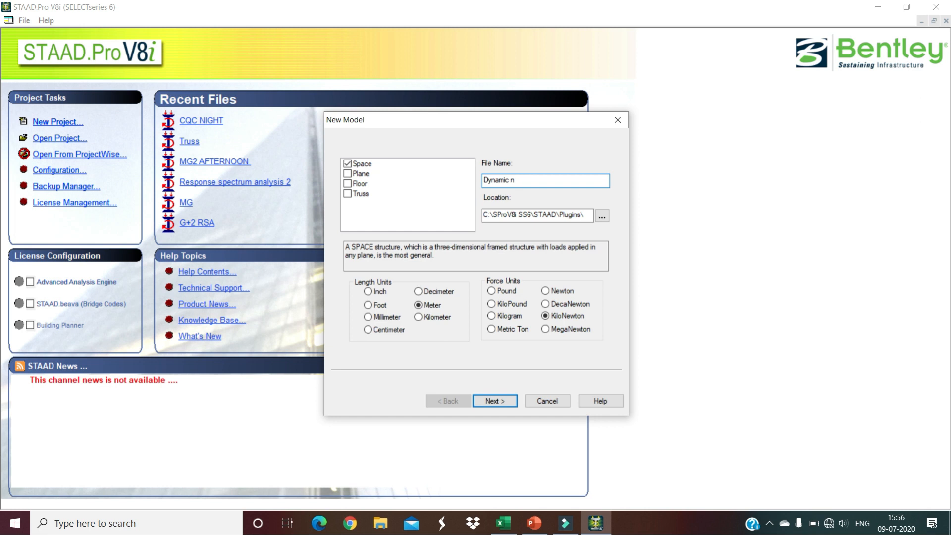
Create a Space model named "Dynamic analysis of G+15 by RSA" in meters and kilonewtons, starting with Add Beam
type("nalysis of G+15 by RSA")
left_click(495, 399)
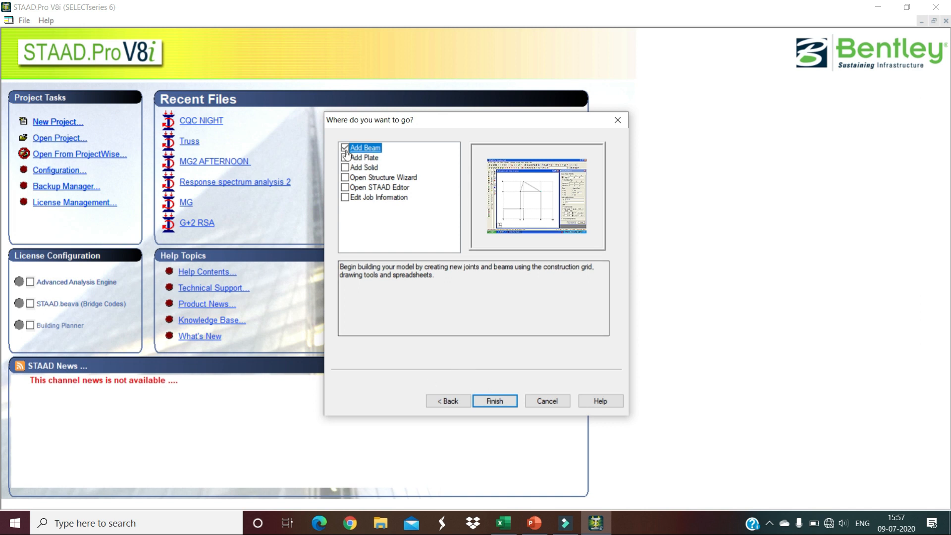
left_click(499, 402)
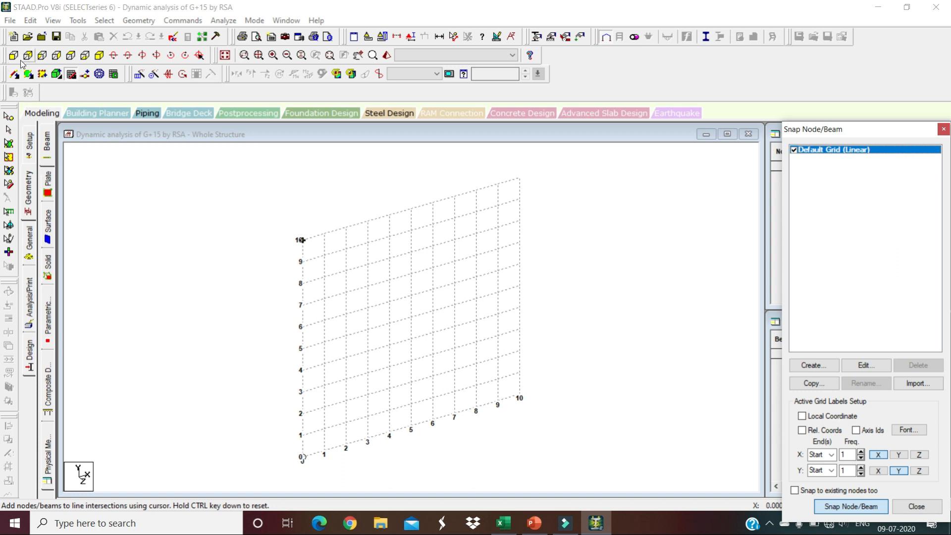
Leave beam snapping and start a Bay Frame prototype from the Frame Models in the Structure Wizard
left_click(99, 56)
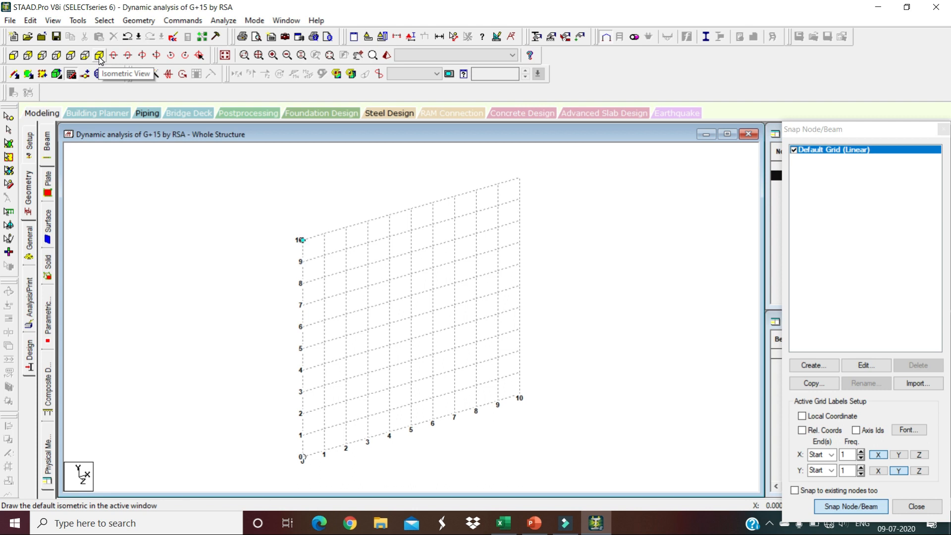
left_click(13, 58)
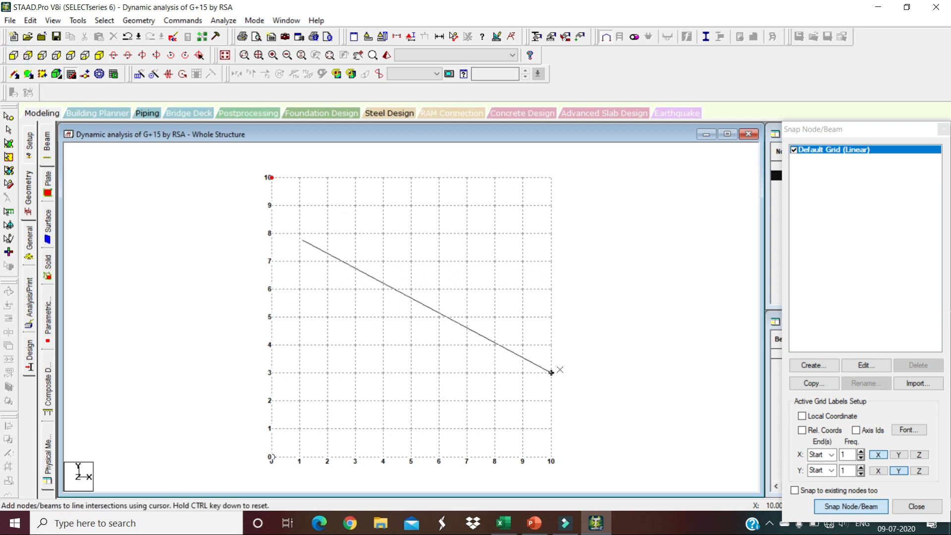
key("Escape")
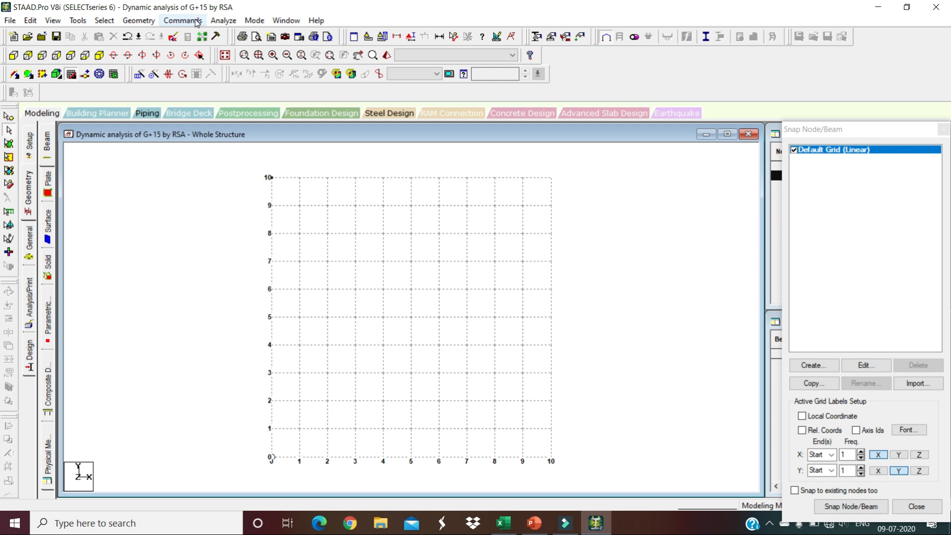
left_click(134, 22)
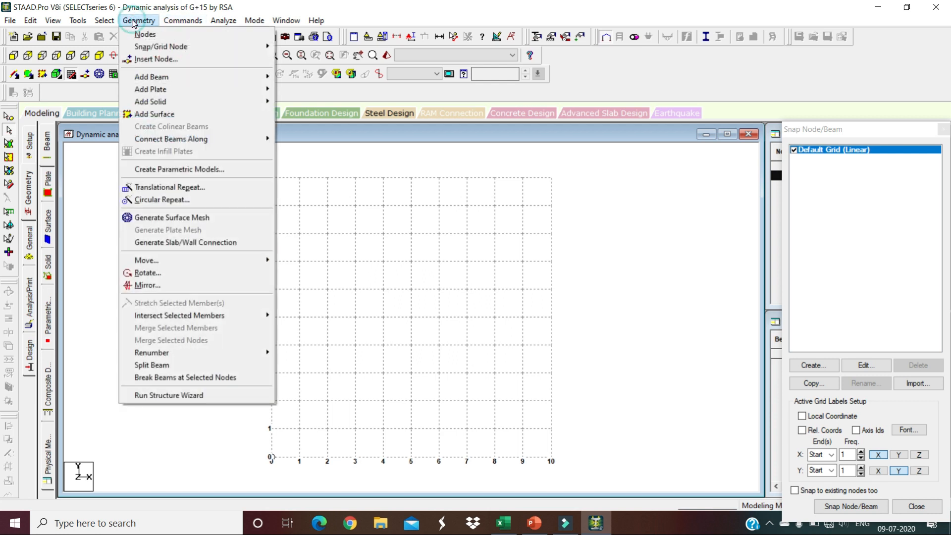
left_click(169, 395)
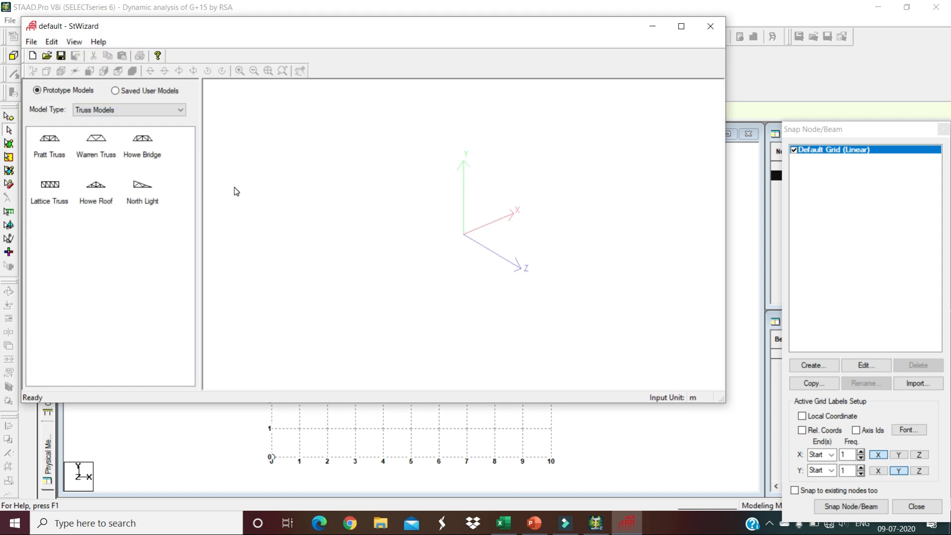
left_click(135, 108)
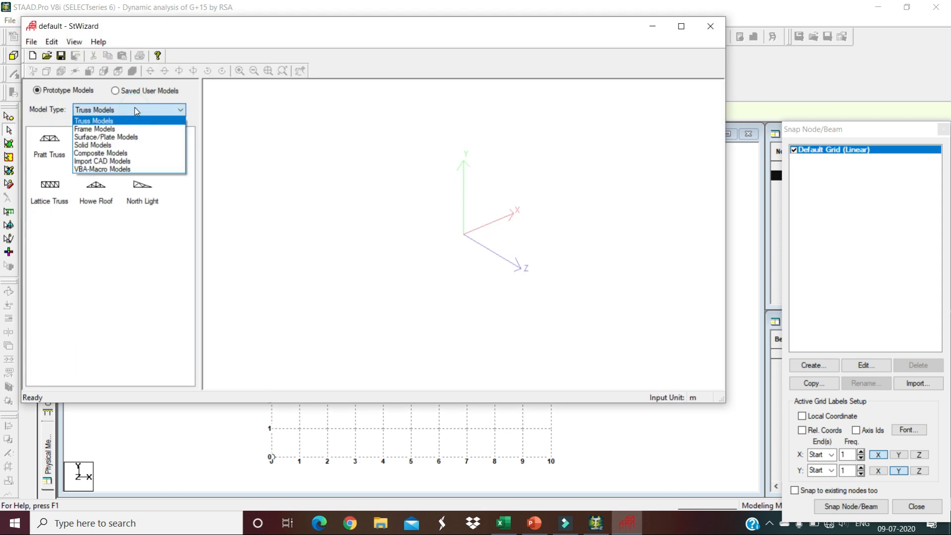
left_click(101, 128)
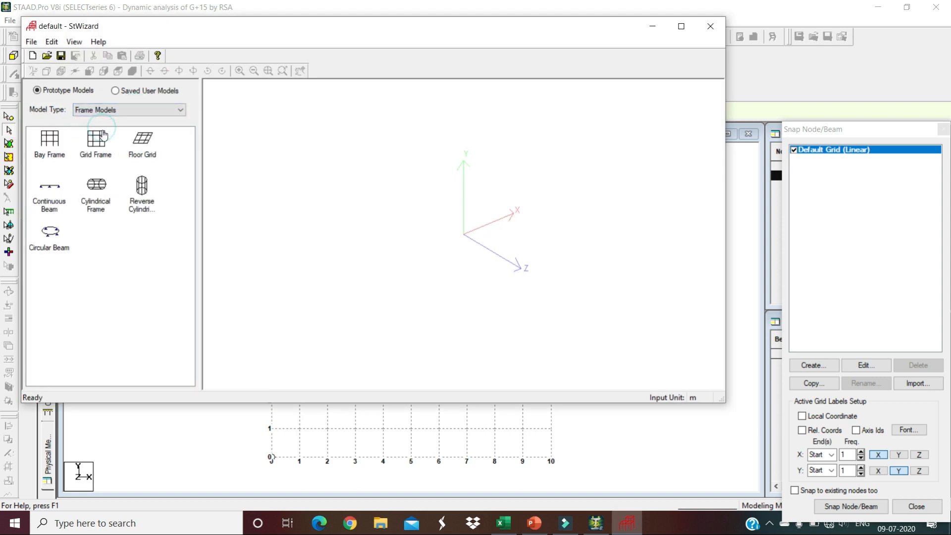
left_click(51, 146)
double_click(51, 146)
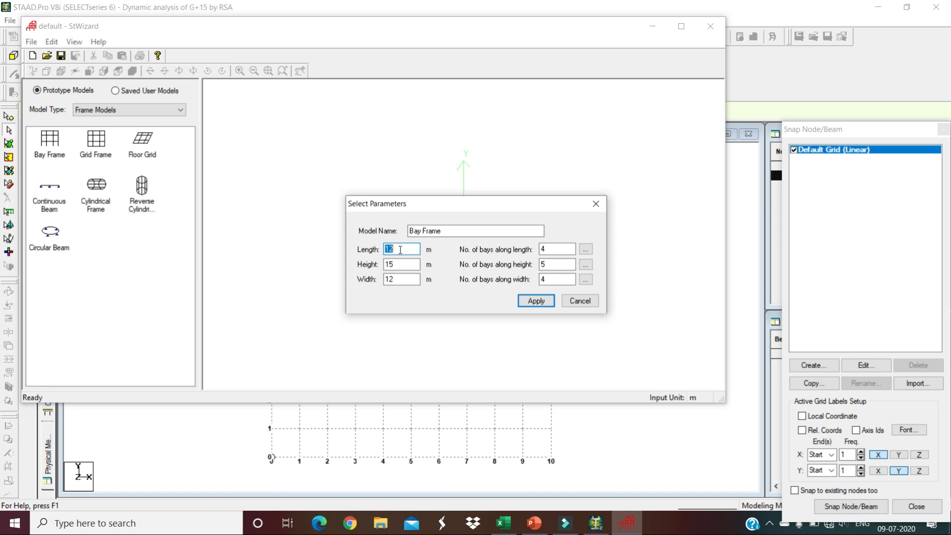
Set the bay frame's length to 20 m, height to 45 m and width to 15 m
key("Tab")
double_click(401, 249)
type("20")
double_click(398, 267)
type("4")
double_click(401, 279)
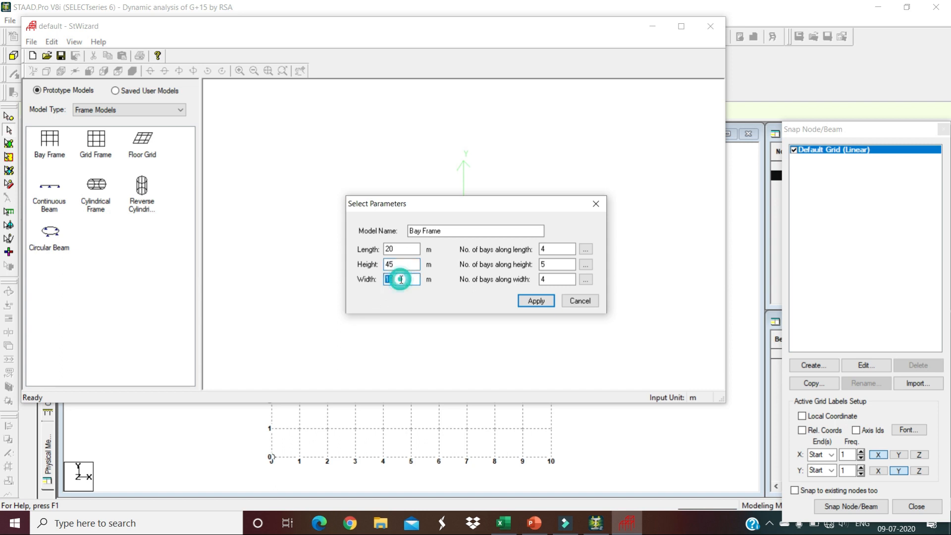
type("1")
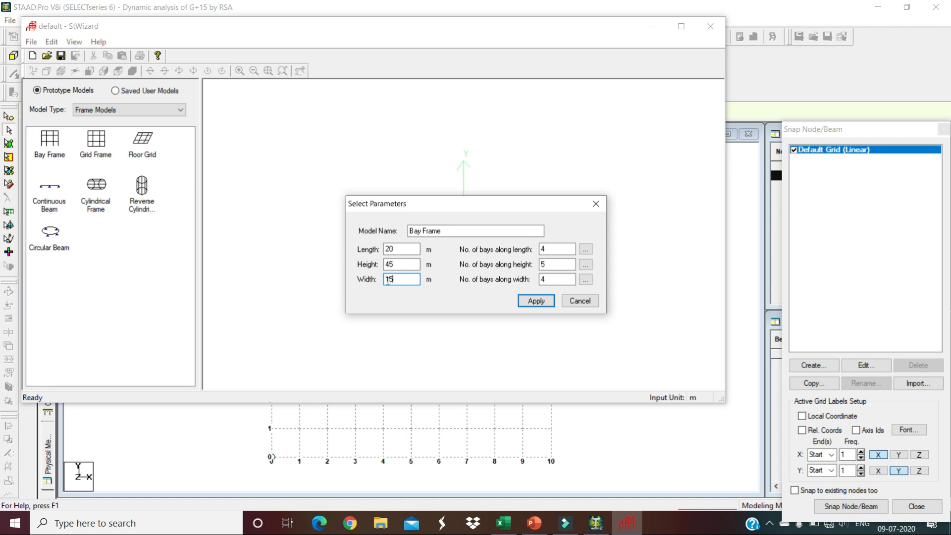
Set the bay frame to 3 bays along the width and 15 bays along the height
double_click(553, 278)
type("3")
double_click(548, 263)
type("1")
Check the individual bay lengths along the frame's length, height and width
left_click(567, 249)
left_click(586, 250)
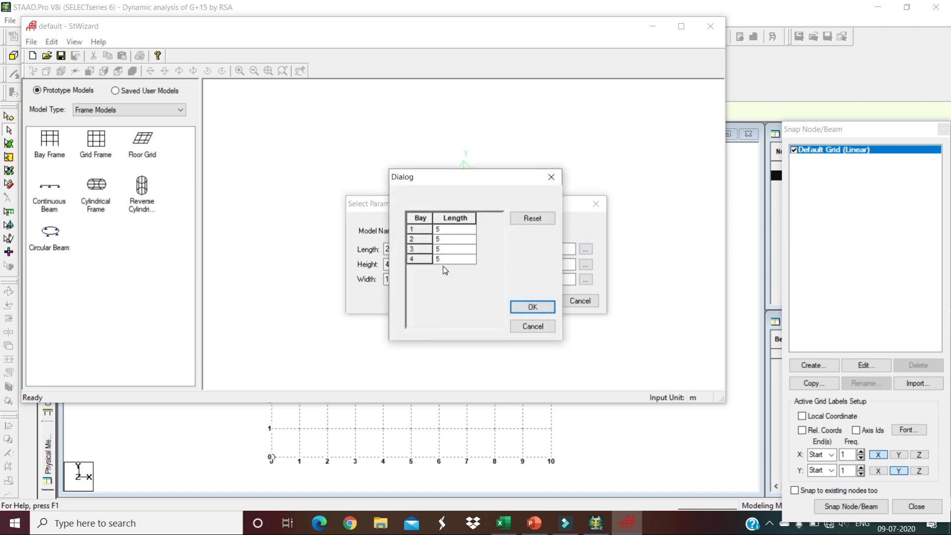
left_click_drag(468, 181, 645, 176)
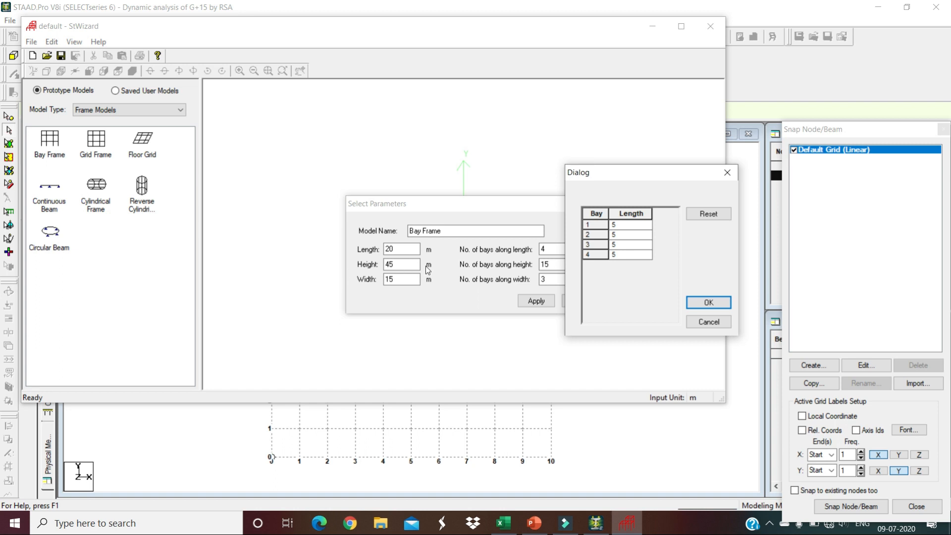
left_click(727, 172)
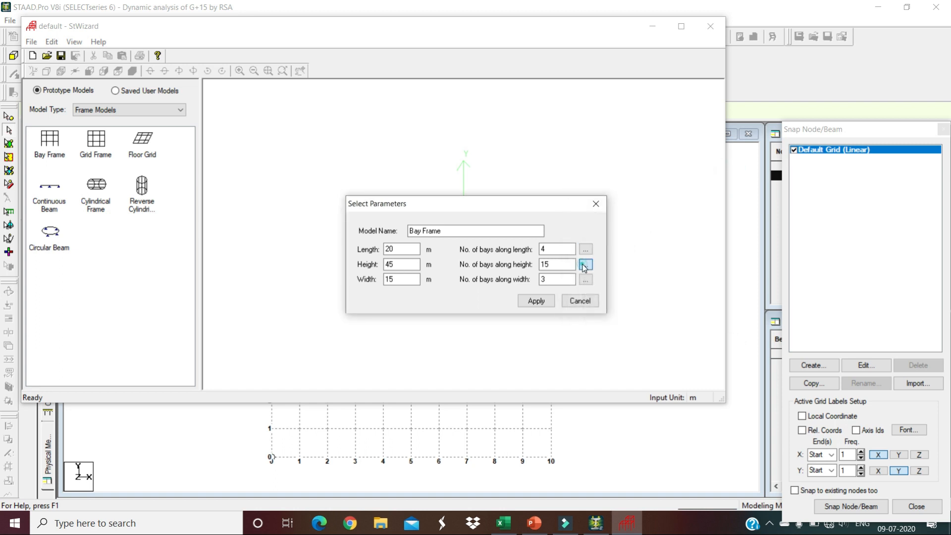
left_click(585, 265)
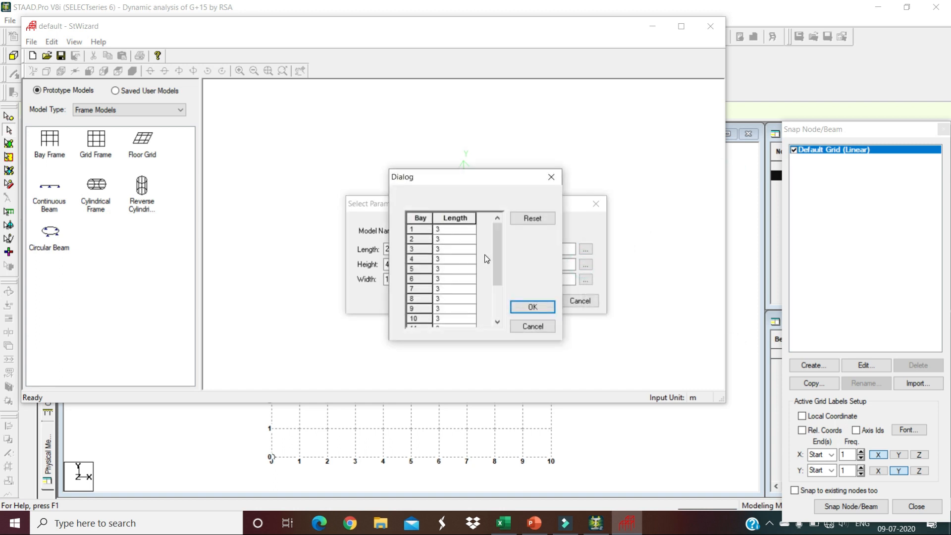
left_click(551, 177)
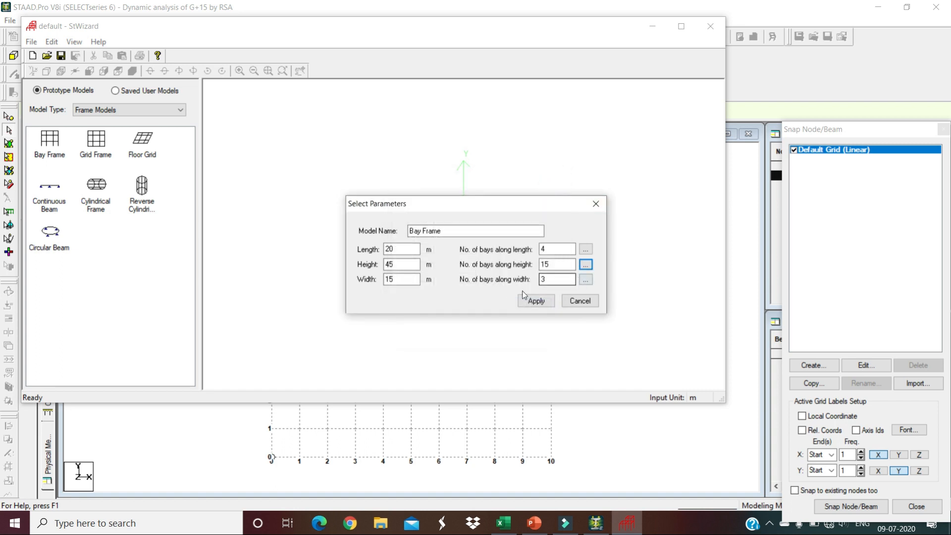
left_click(589, 281)
left_click(551, 176)
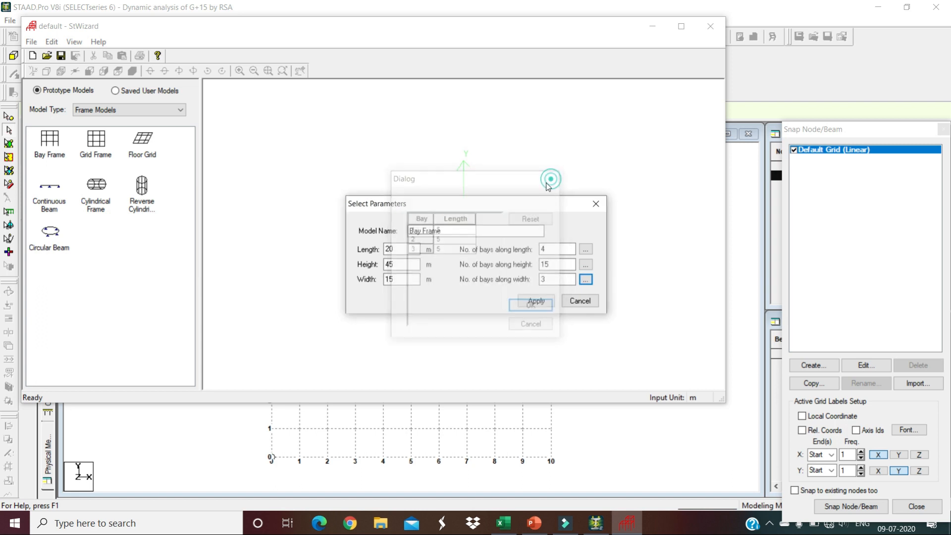
Generate the bay frame, merge it into the STAAD.Pro model at X, Y, Z = 0, and close the snap grid
left_click(528, 299)
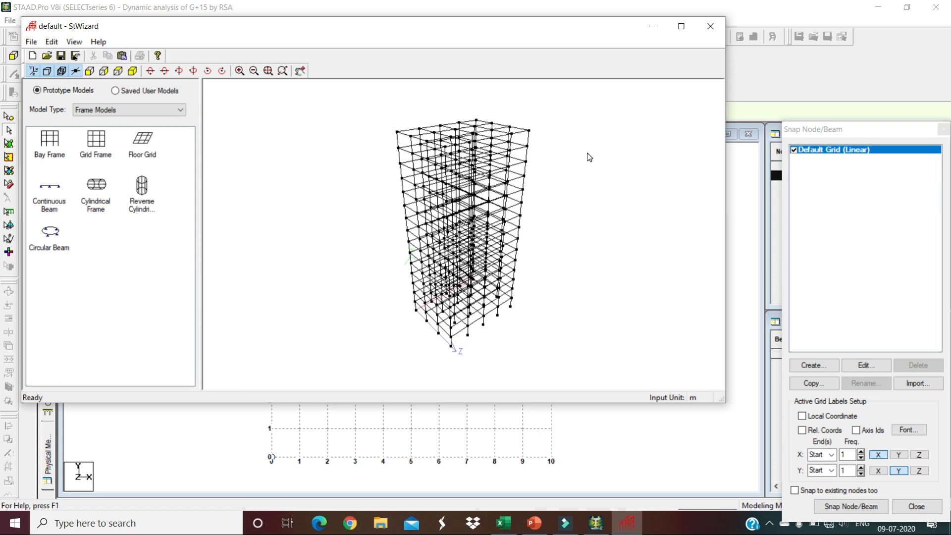
left_click(712, 29)
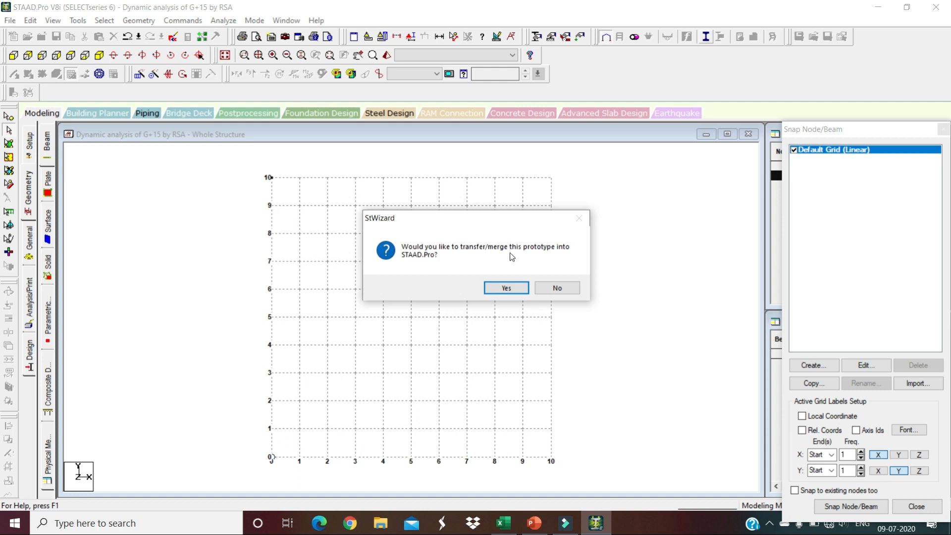
left_click(506, 290)
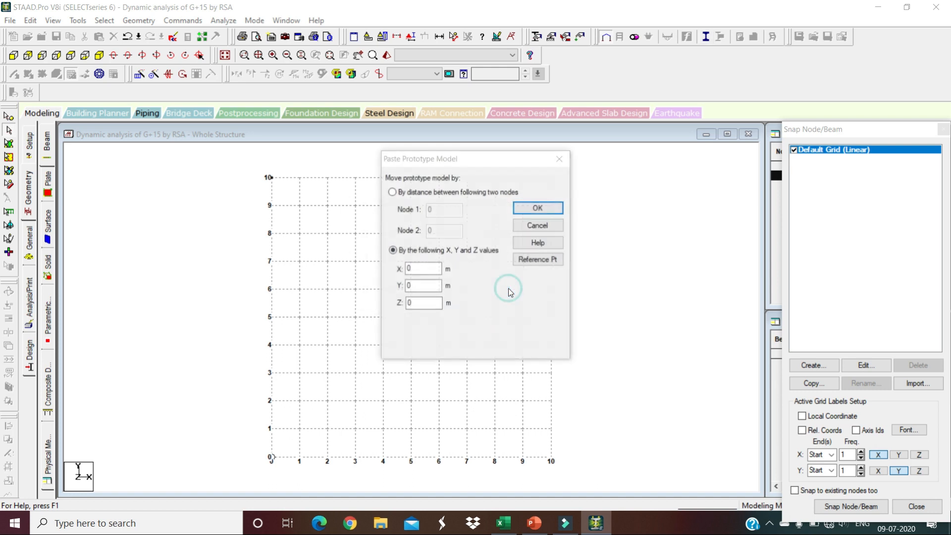
left_click(546, 208)
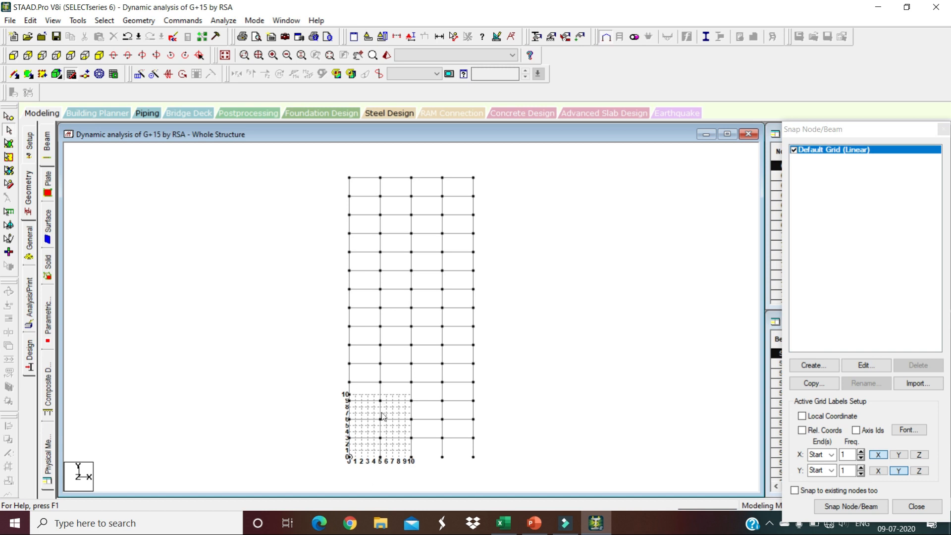
left_click(850, 129)
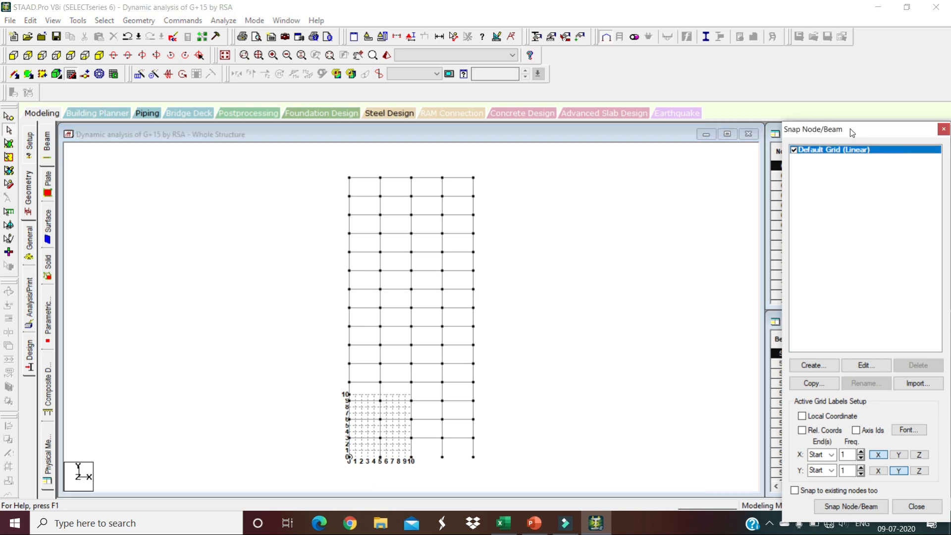
left_click(944, 129)
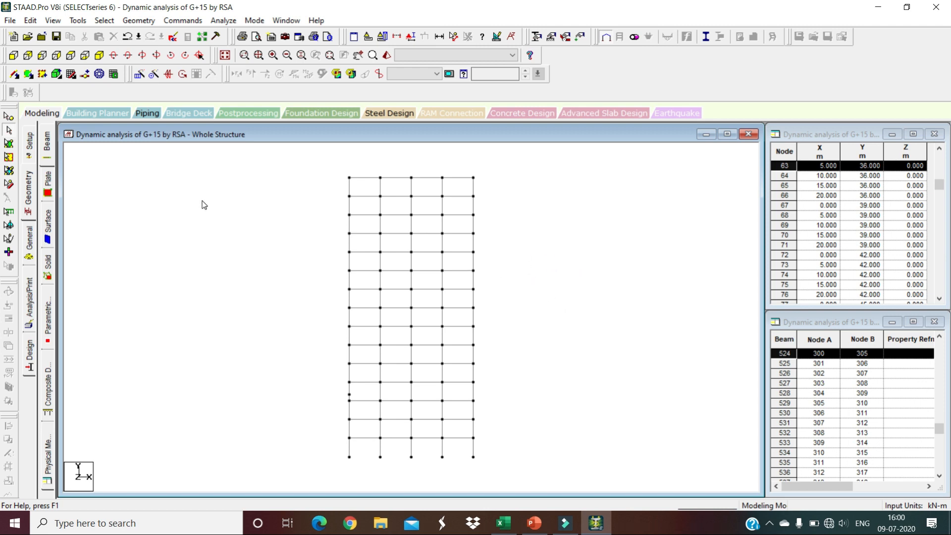
Isolate the lowest beam level with its adjoining columns in the front view using a Window / Rubber Band section
left_click(99, 55)
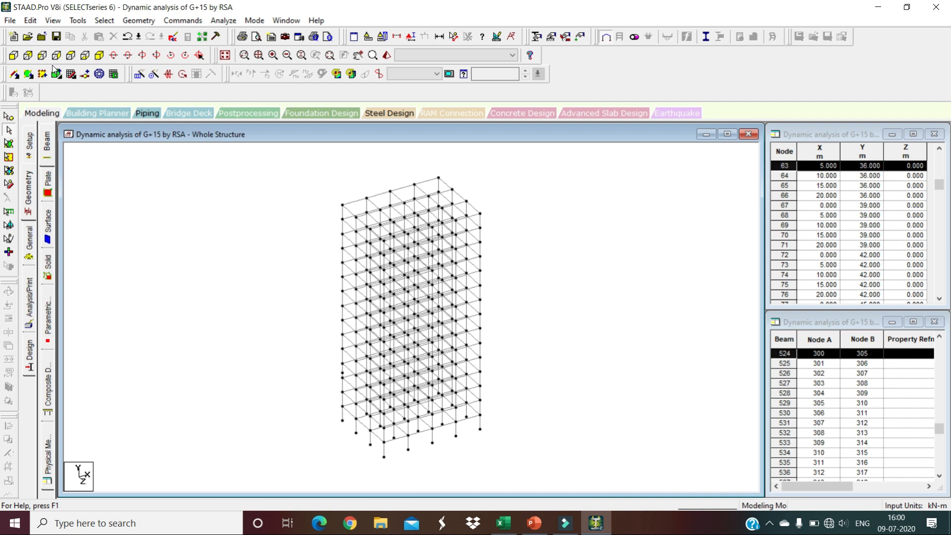
left_click(15, 55)
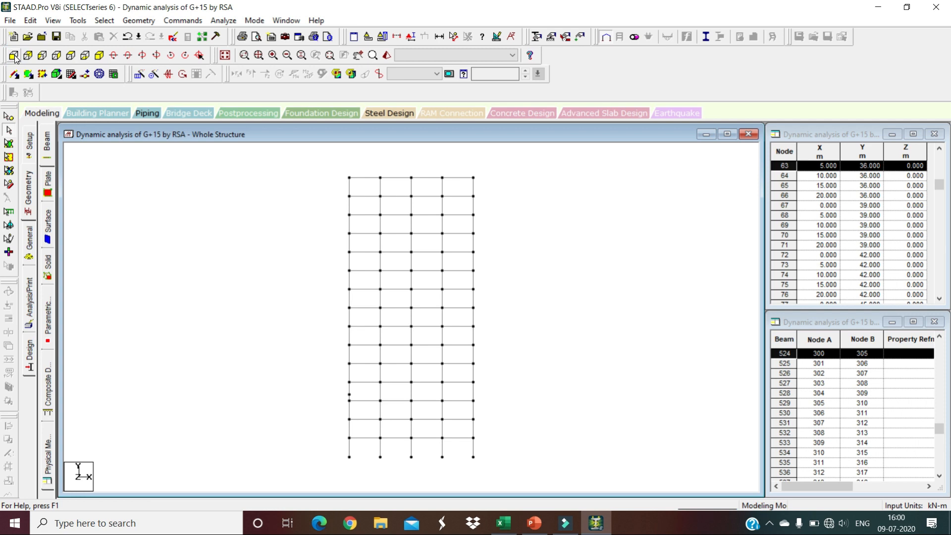
left_click(399, 38)
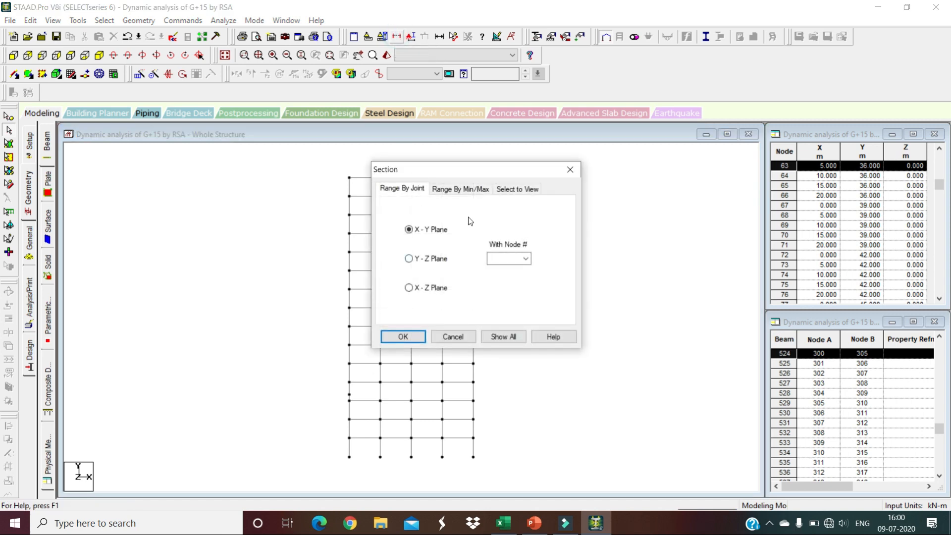
left_click(518, 189)
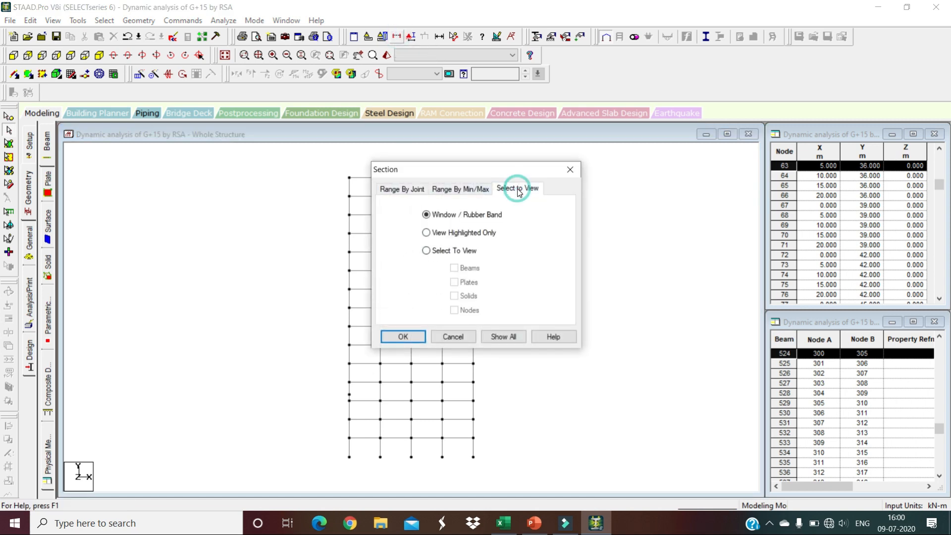
left_click(407, 337)
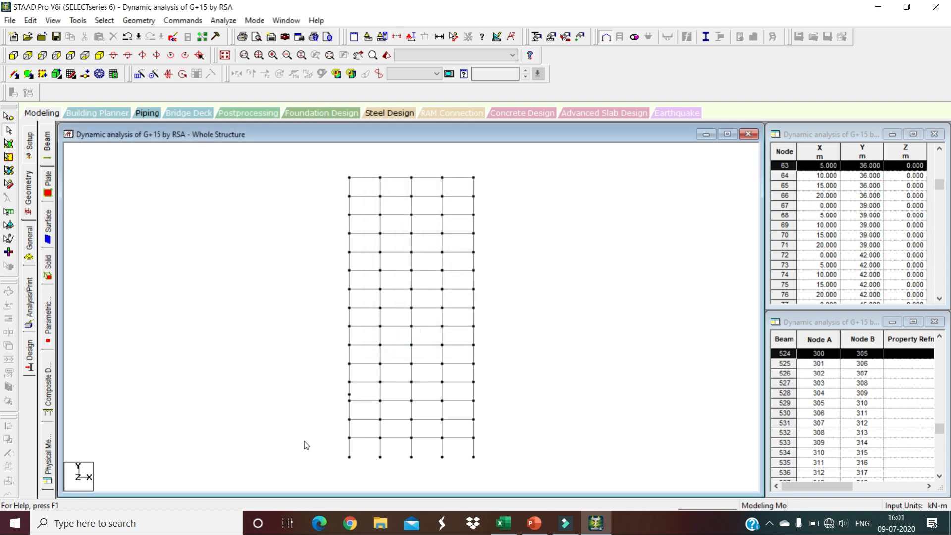
left_click_drag(301, 430, 499, 470)
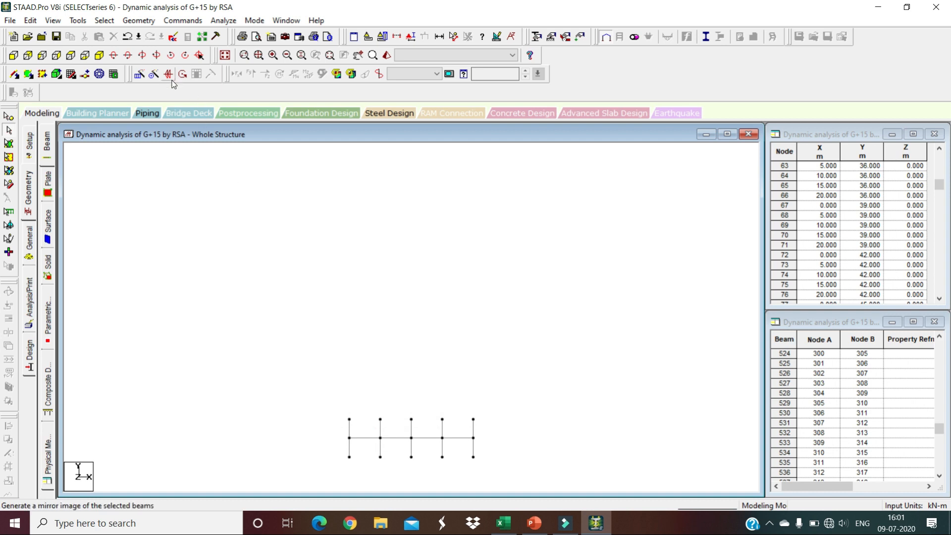
Add a four-noded plate across the outer corner nodes of the lowest floor level, and redisplay the whole structure
left_click(98, 56)
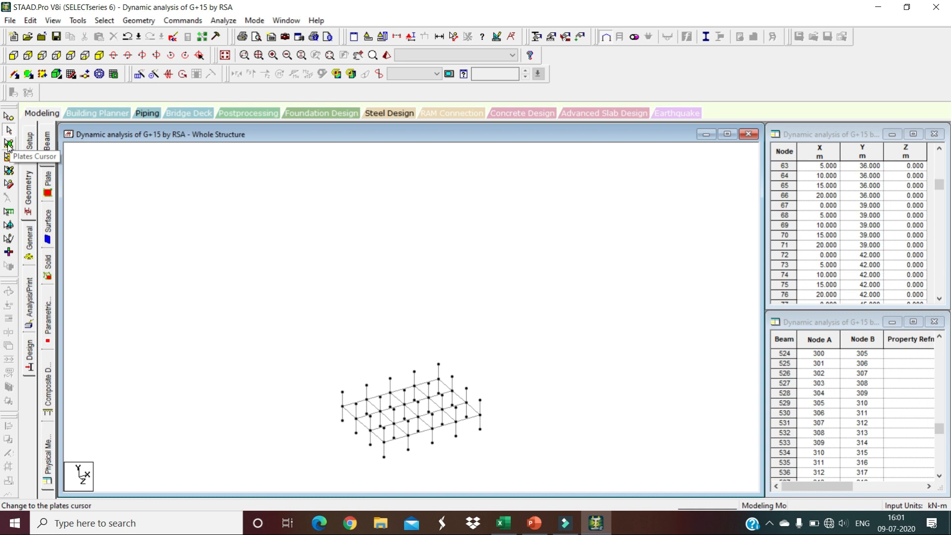
left_click(28, 75)
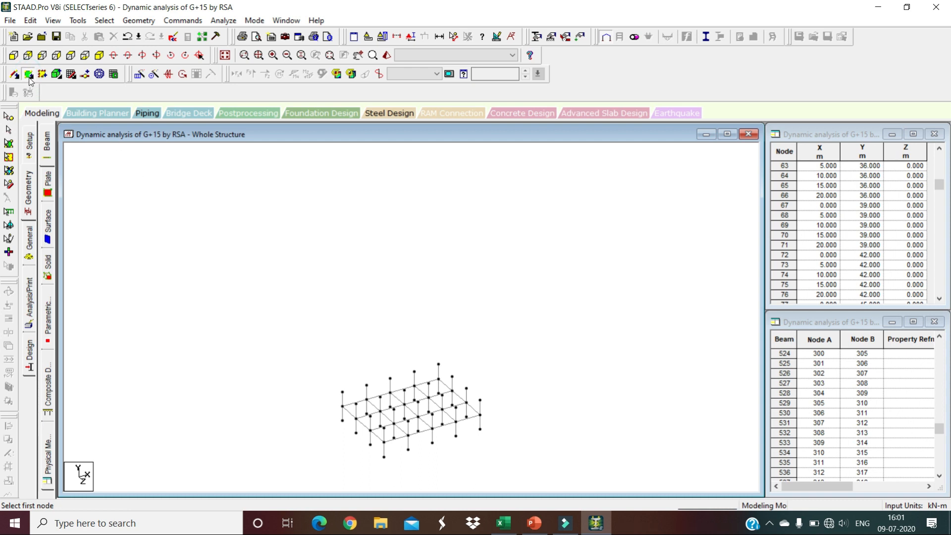
left_click(342, 406)
left_click(439, 379)
left_click(481, 415)
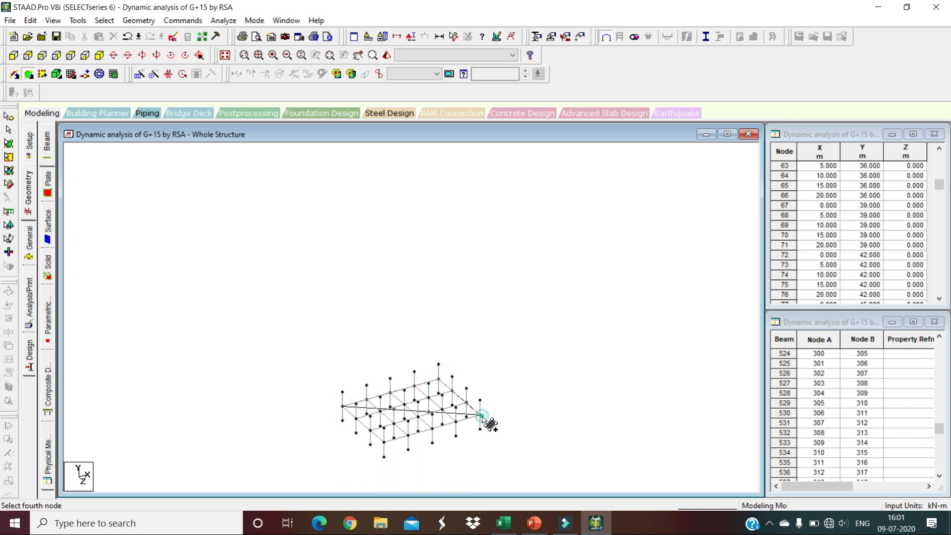
left_click(384, 443)
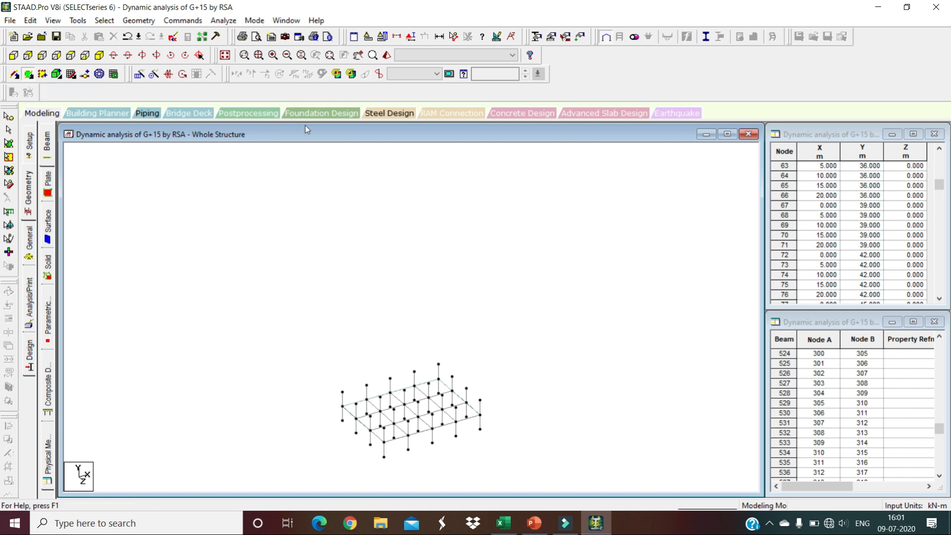
left_click(225, 56)
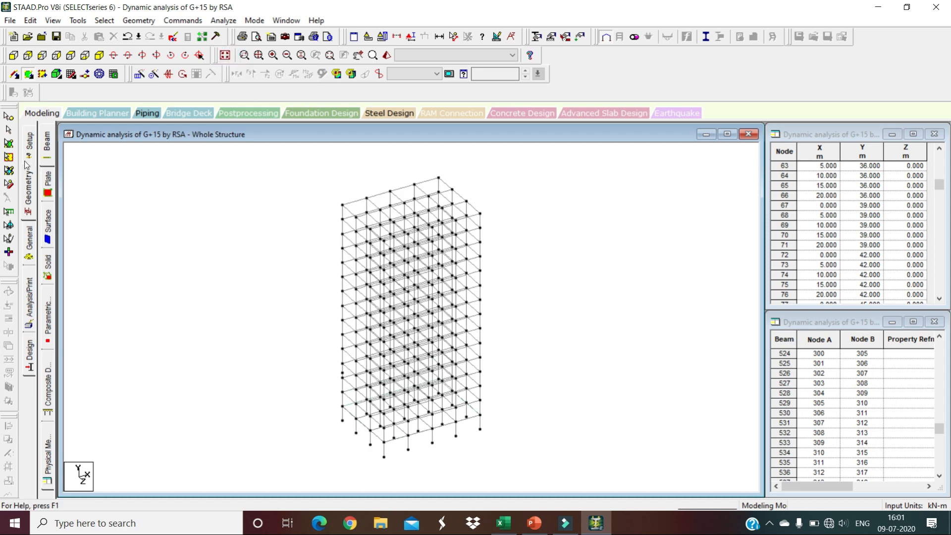
Copy the lowest floor plate upward with a translational repeat along global Y, using 14 steps at 3 m spacing
left_click(9, 144)
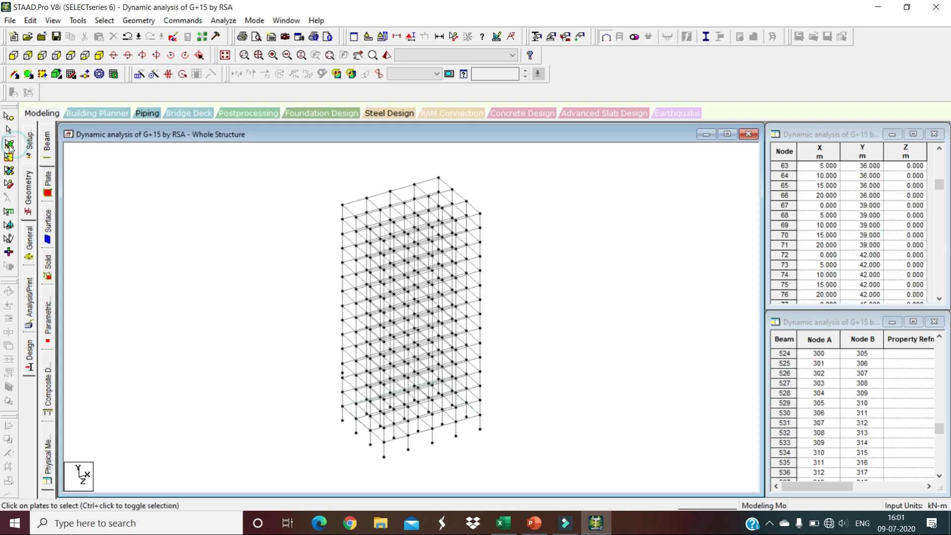
left_click(351, 413)
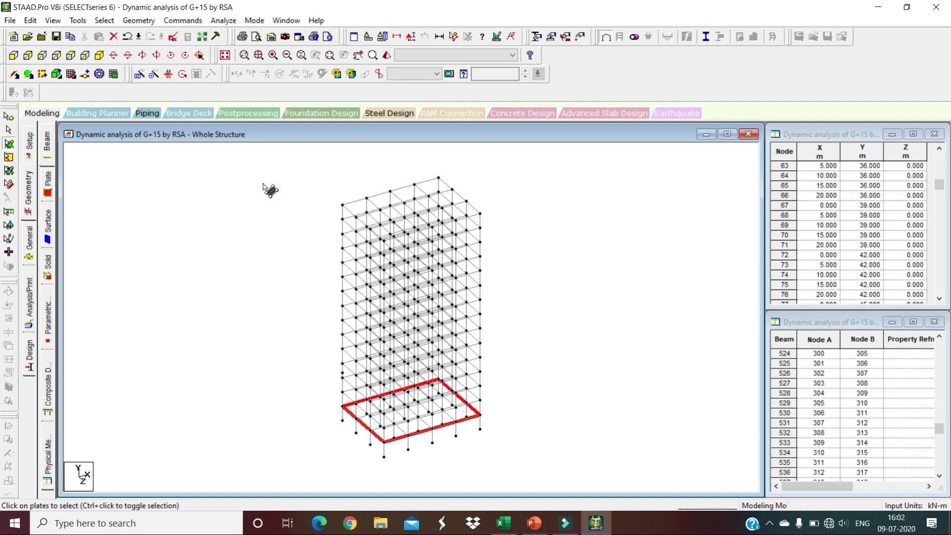
left_click(139, 76)
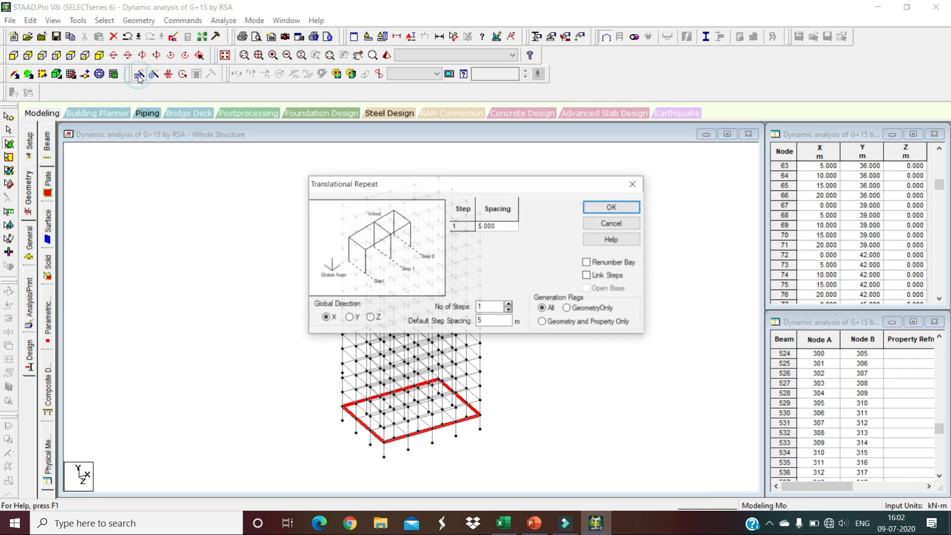
left_click_drag(435, 189, 562, 203)
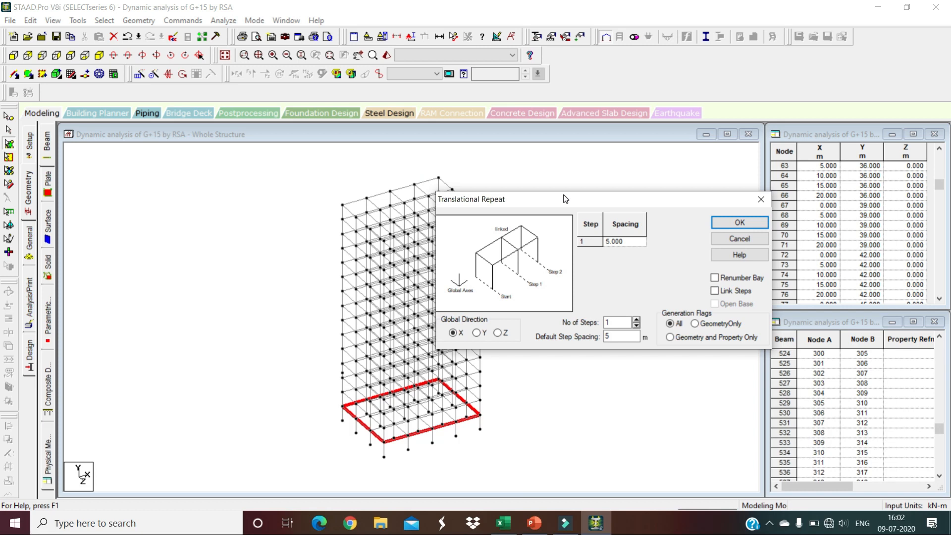
left_click(476, 334)
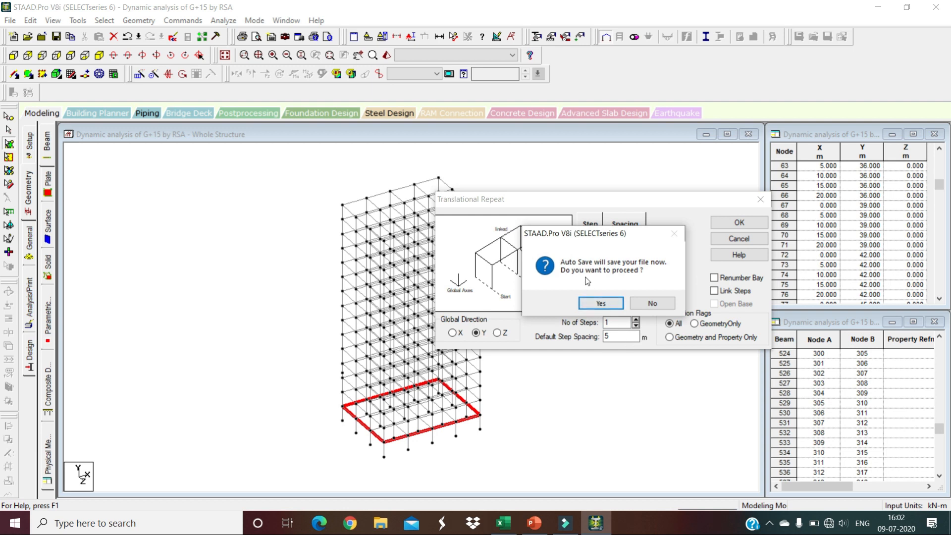
left_click(657, 303)
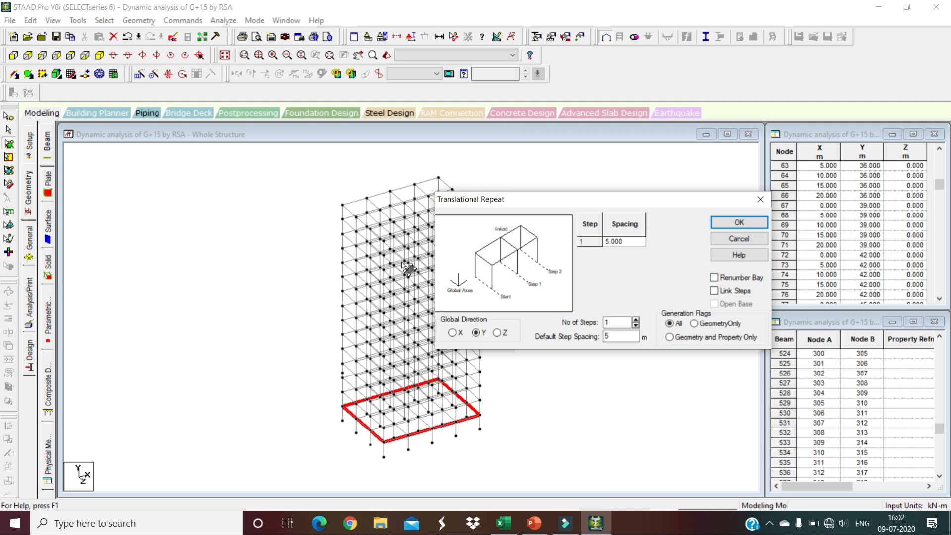
double_click(612, 321)
type("14")
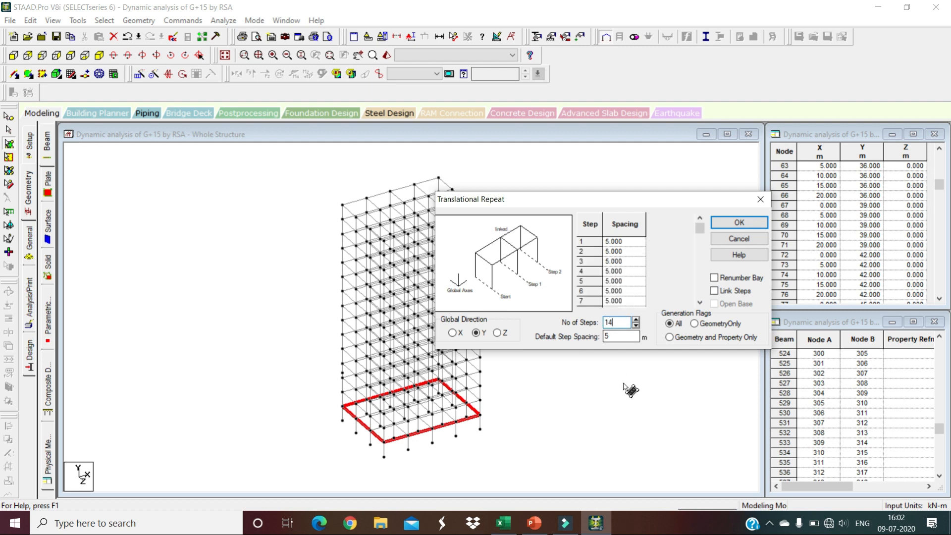
double_click(620, 337)
type("3")
left_click(751, 224)
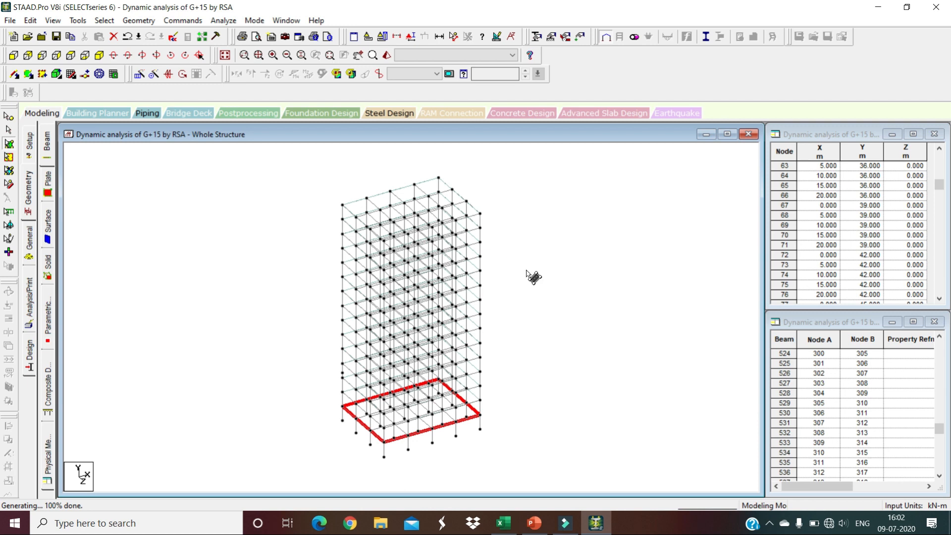
left_click(291, 170)
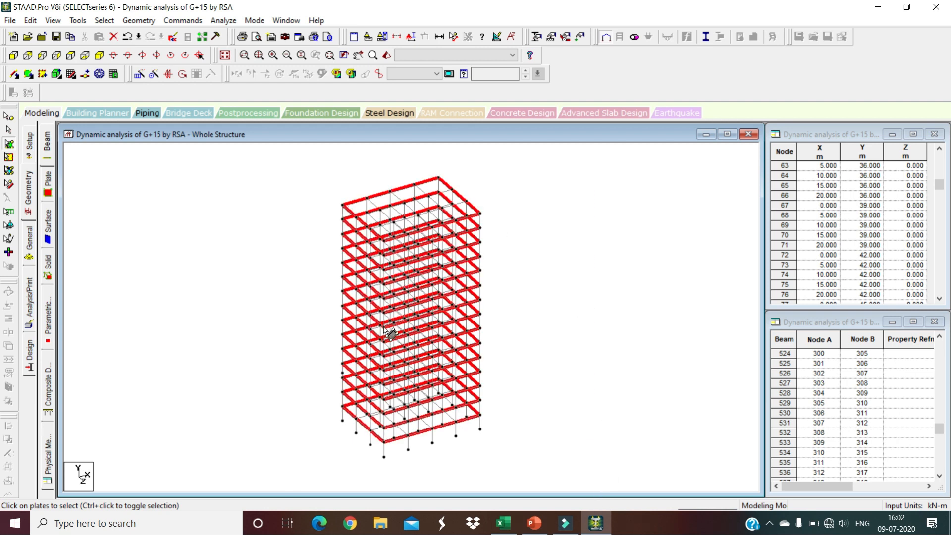
left_click(606, 281)
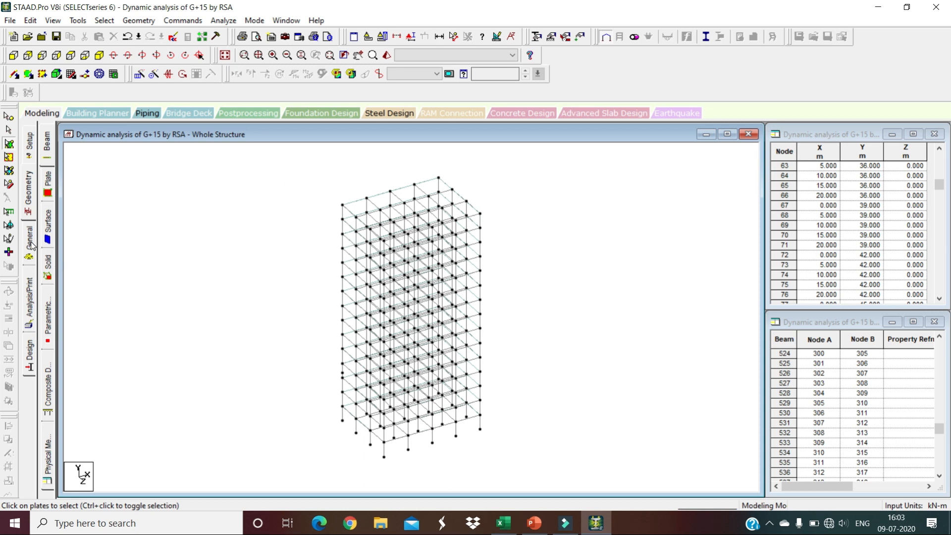
Define a rectangular concrete section property with YD 0.4 m and ZD 0.23 m
left_click(30, 245)
left_click(48, 152)
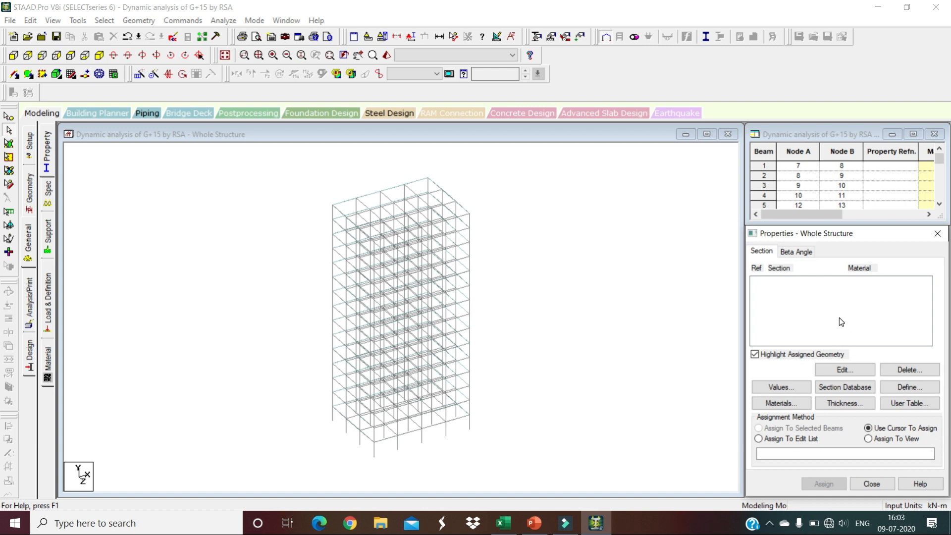
left_click(907, 387)
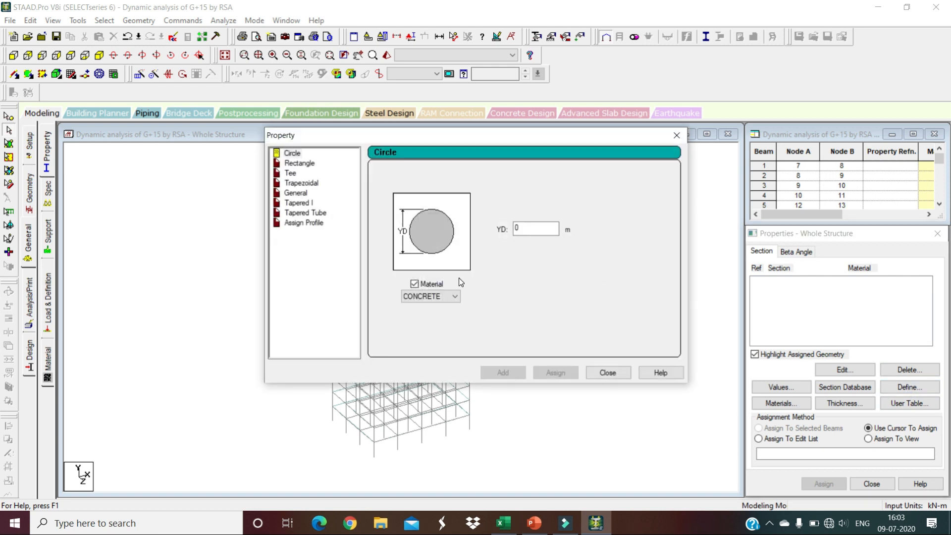
left_click(301, 165)
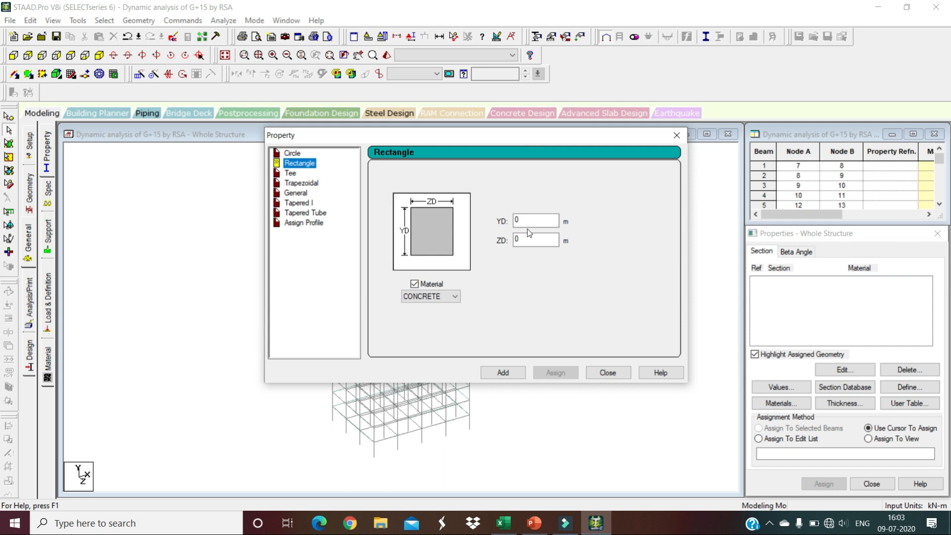
double_click(539, 216)
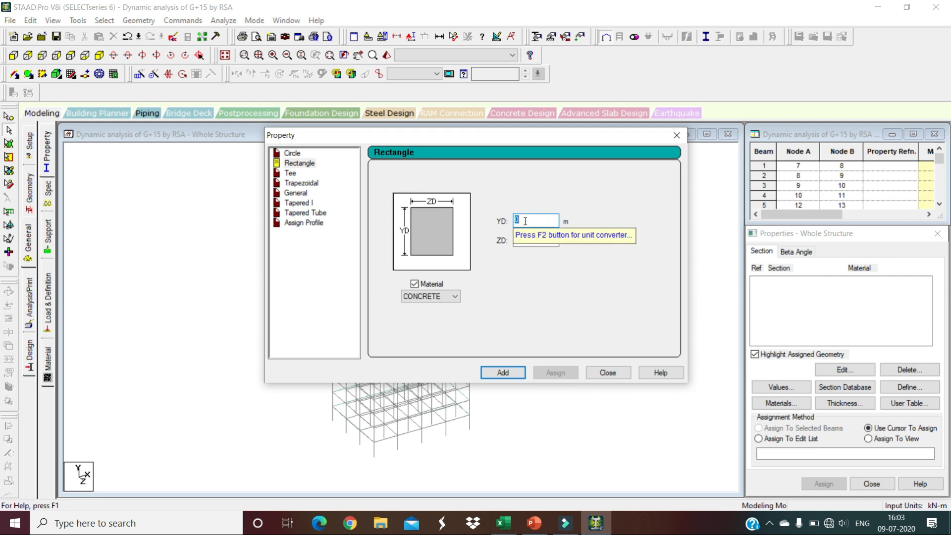
left_click(540, 241)
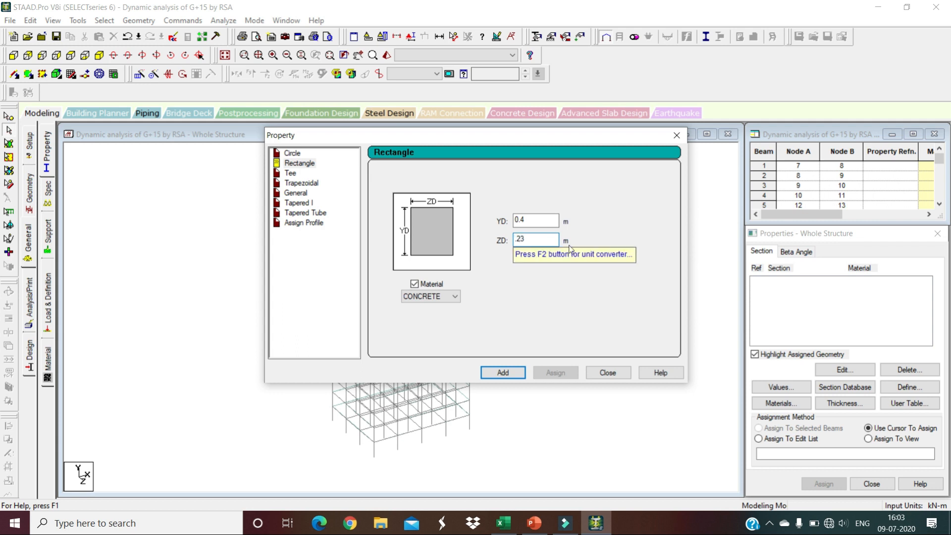
left_click(504, 372)
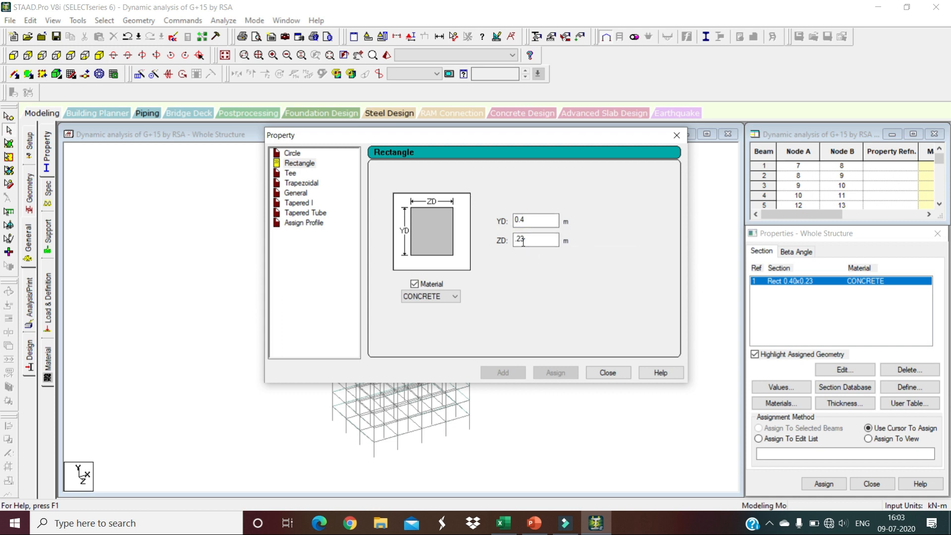
Add a second rectangular concrete section with YD 0.45 m and ZD 0.23 m, and finish defining sections
left_click(535, 219)
type("5")
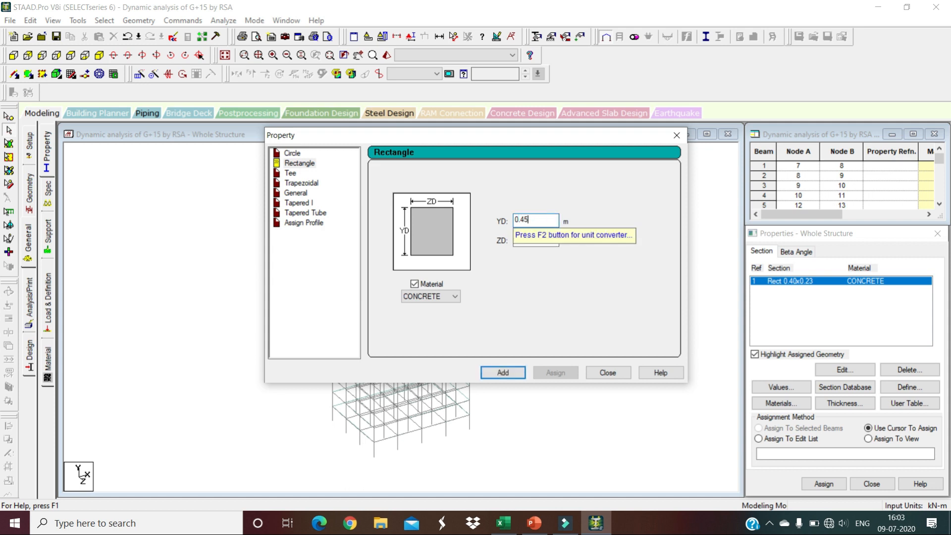
left_click(504, 373)
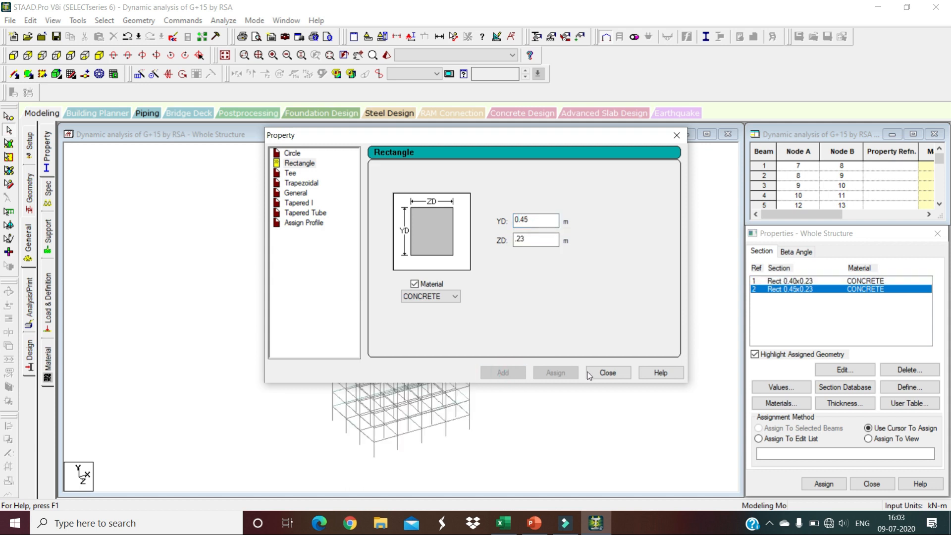
left_click(608, 372)
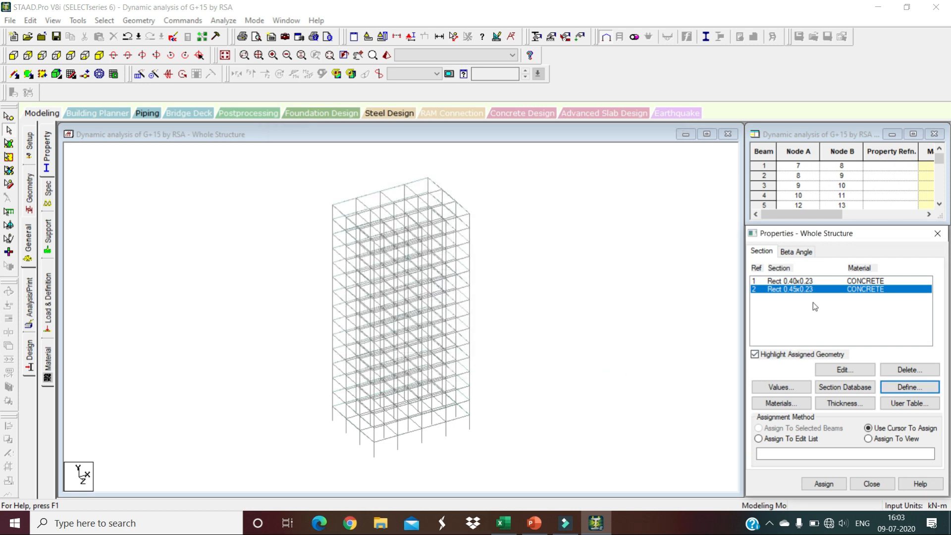
Define a concrete plate element thickness of 0.125 m at all four nodes
left_click(853, 406)
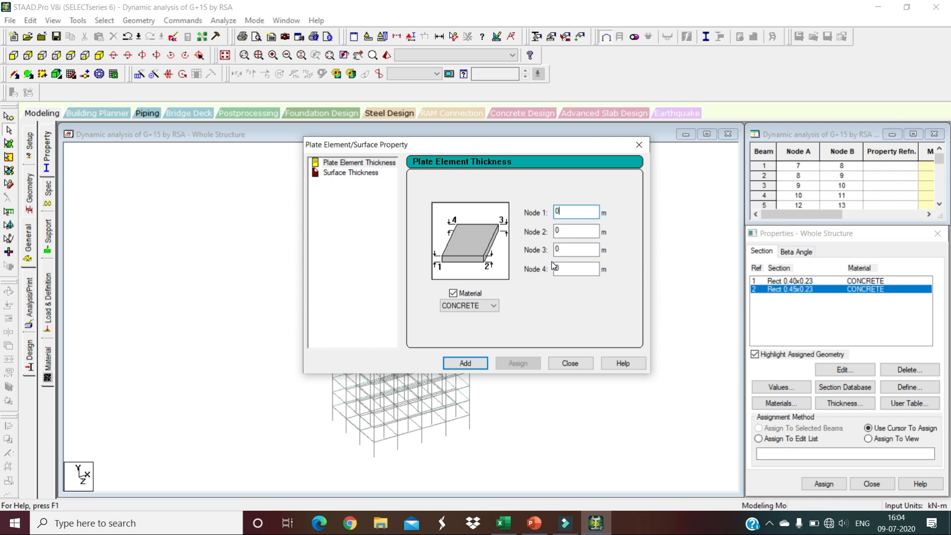
type("25")
left_click(474, 367)
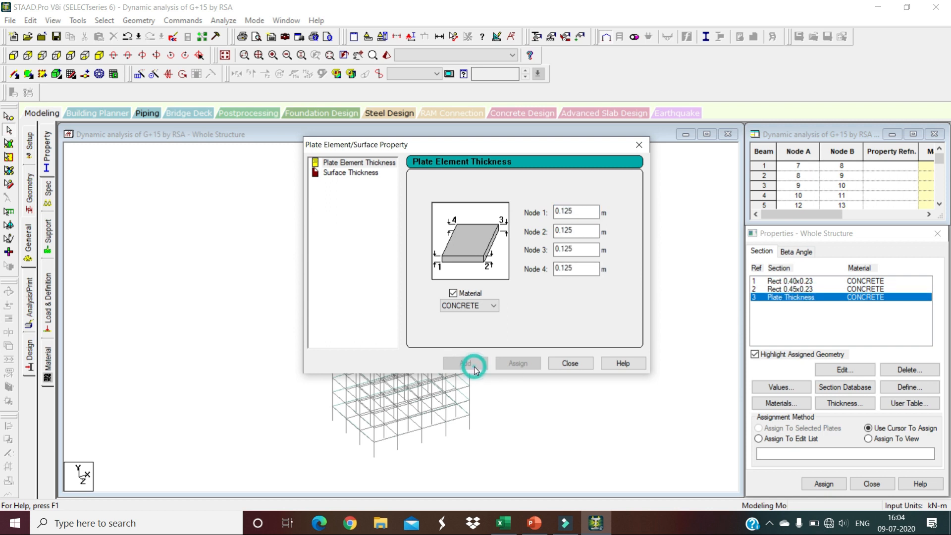
left_click(581, 366)
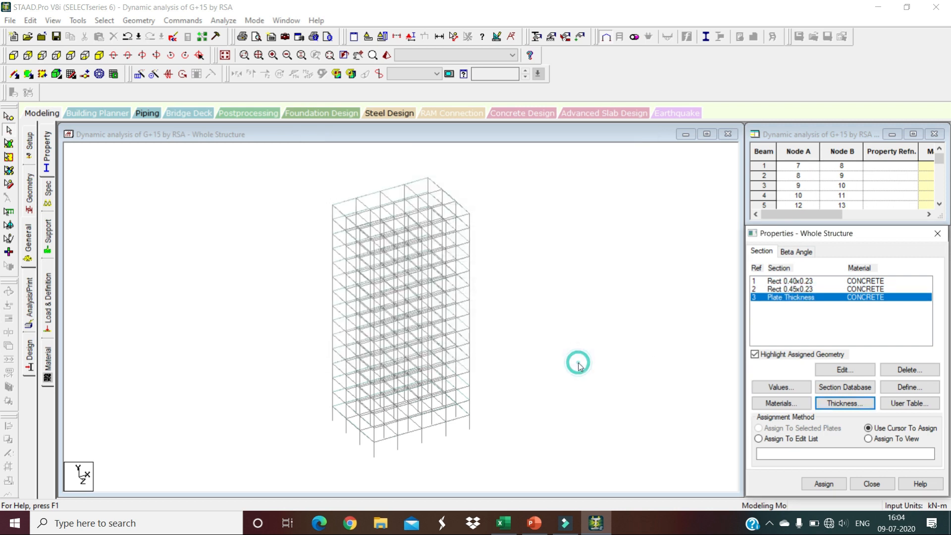
Assign the Rect 0.40x0.23 section to all beams parallel to X and Z
left_click(806, 281)
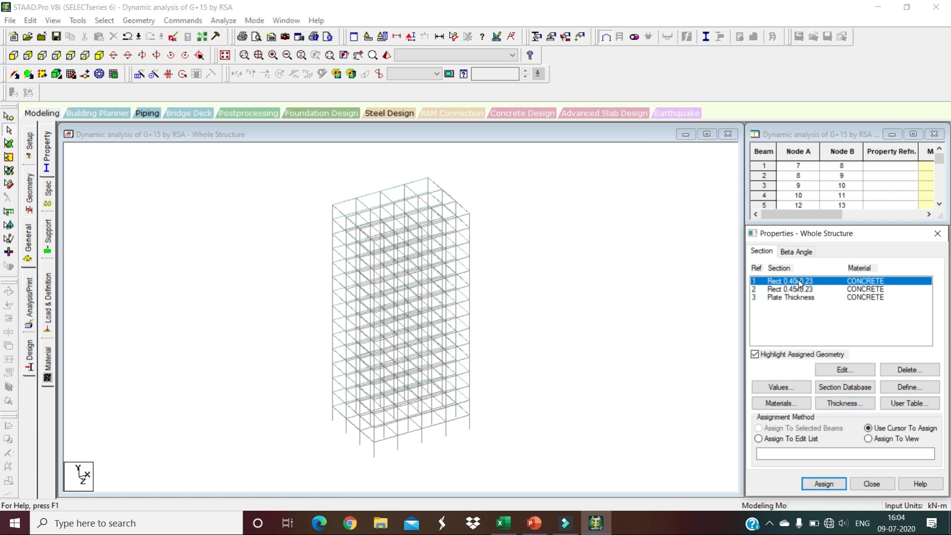
left_click(792, 289)
left_click(797, 297)
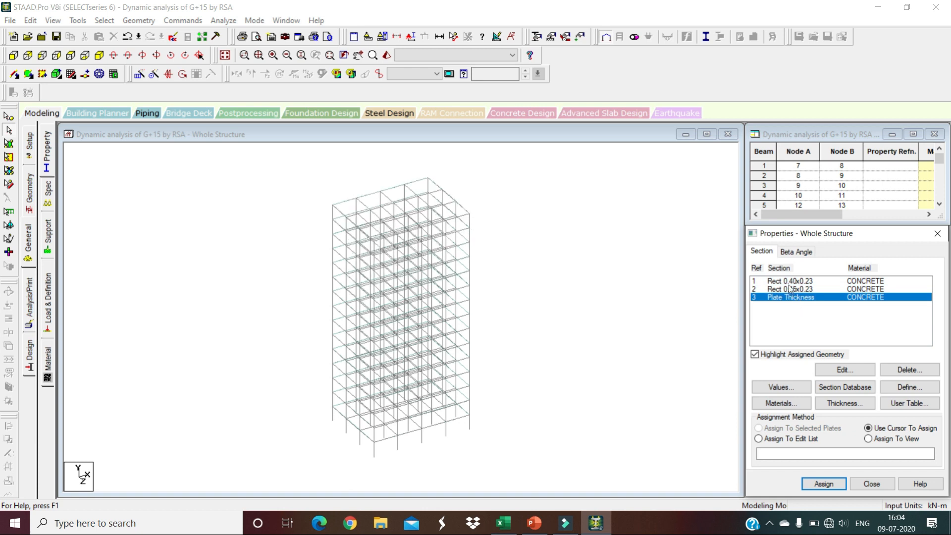
left_click(791, 283)
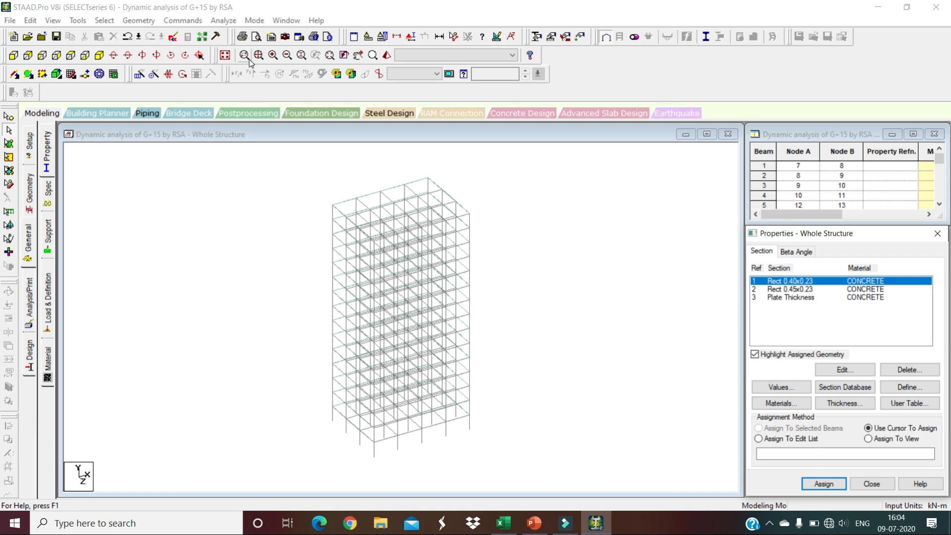
left_click(101, 21)
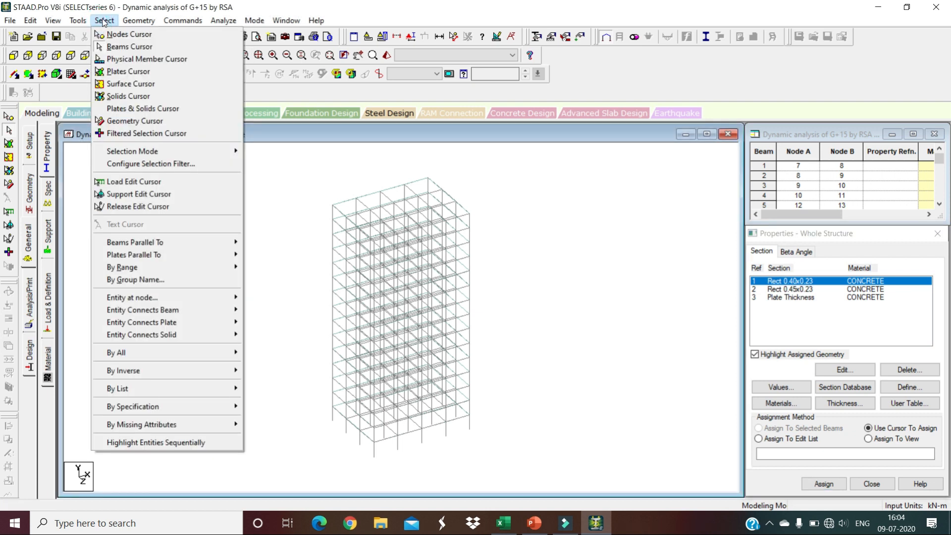
mouse_move(164, 250)
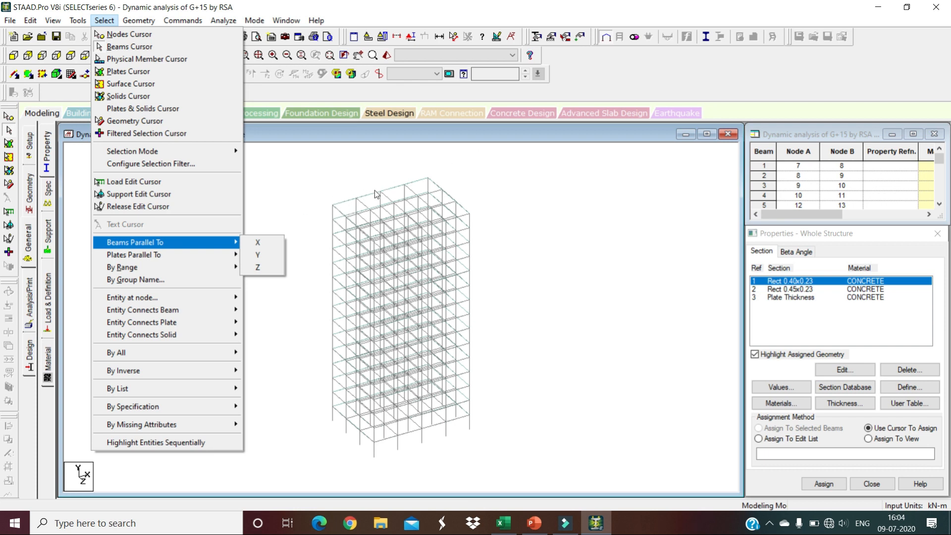
left_click(259, 243)
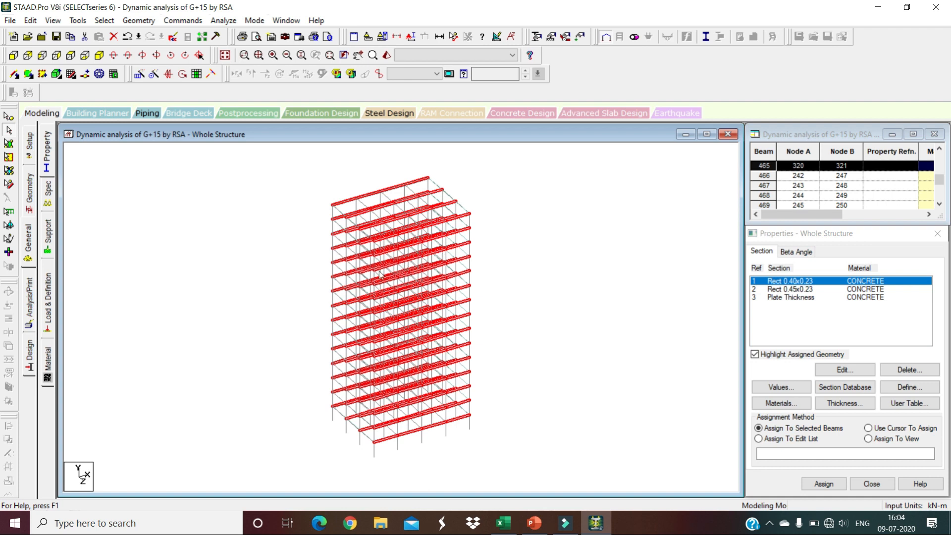
left_click(104, 21)
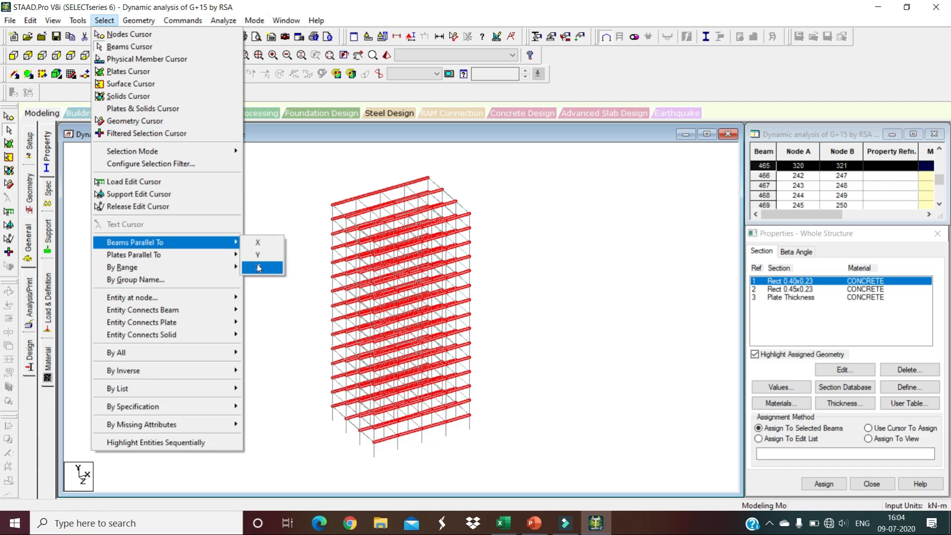
left_click(257, 265)
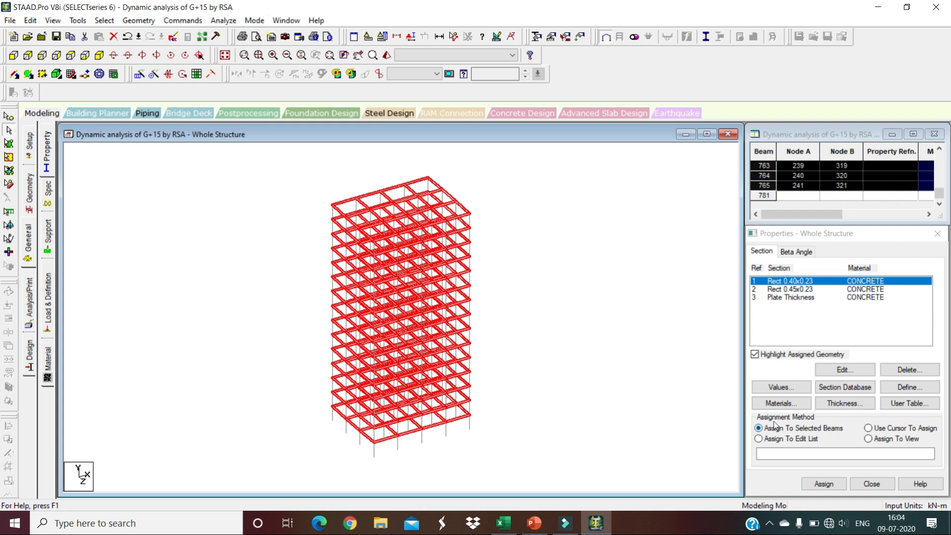
left_click(830, 485)
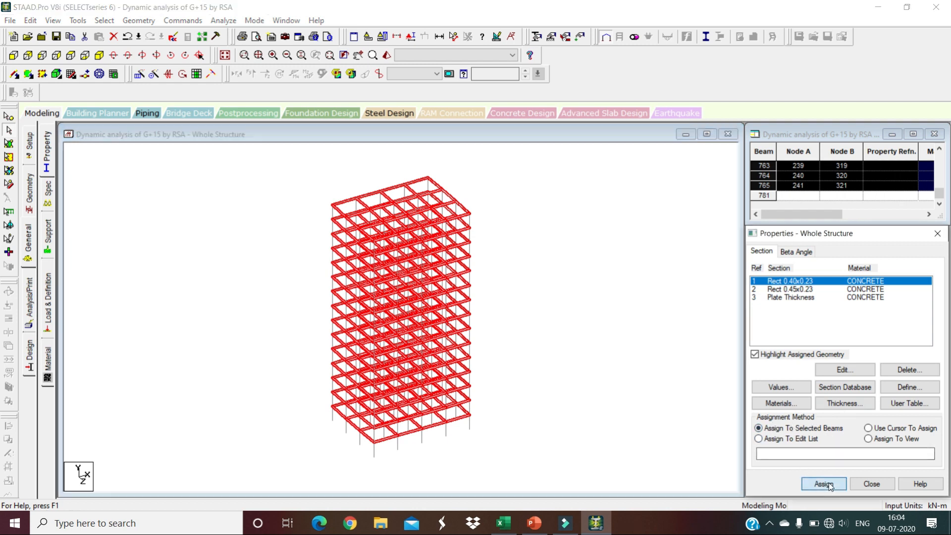
left_click(865, 395)
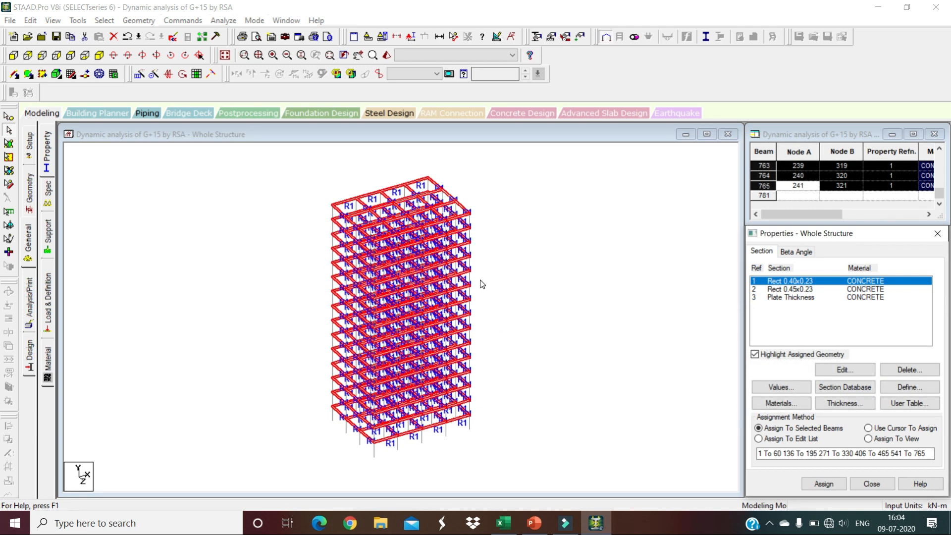
Assign the Rect 0.45x0.23 section to all beams parallel to Y
left_click(792, 292)
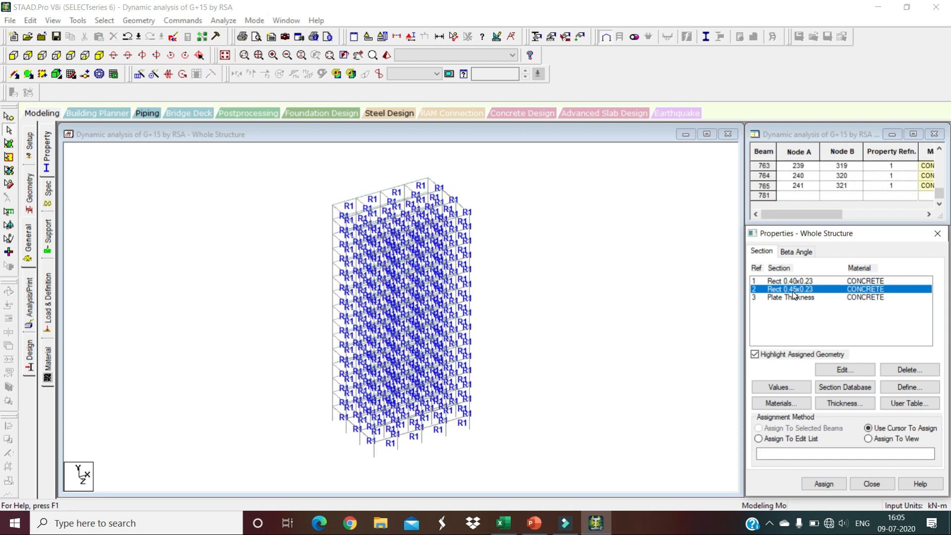
left_click(106, 21)
mouse_move(162, 246)
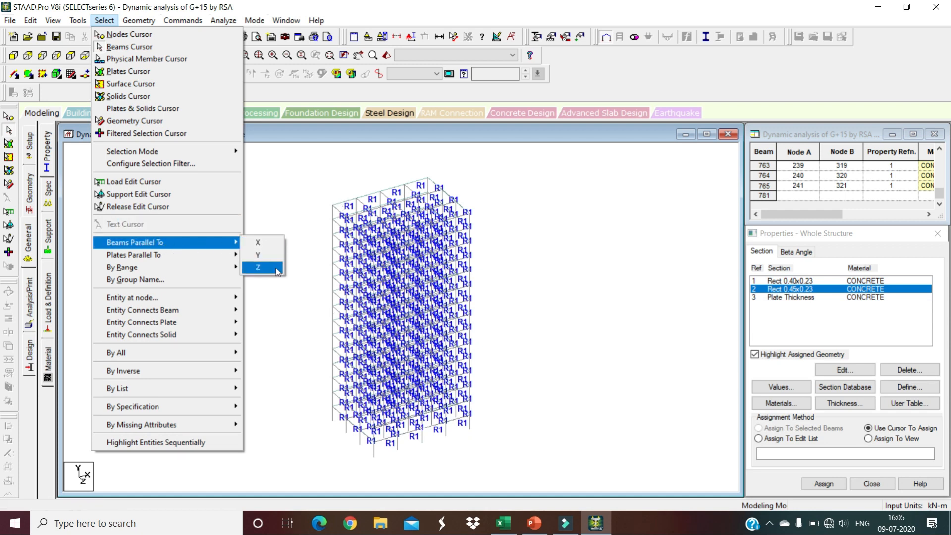
left_click(257, 254)
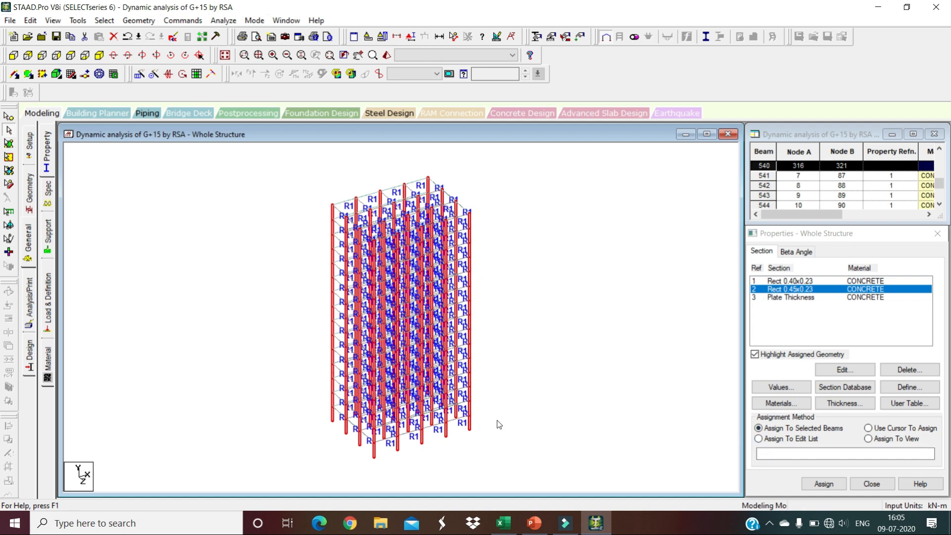
left_click(837, 485)
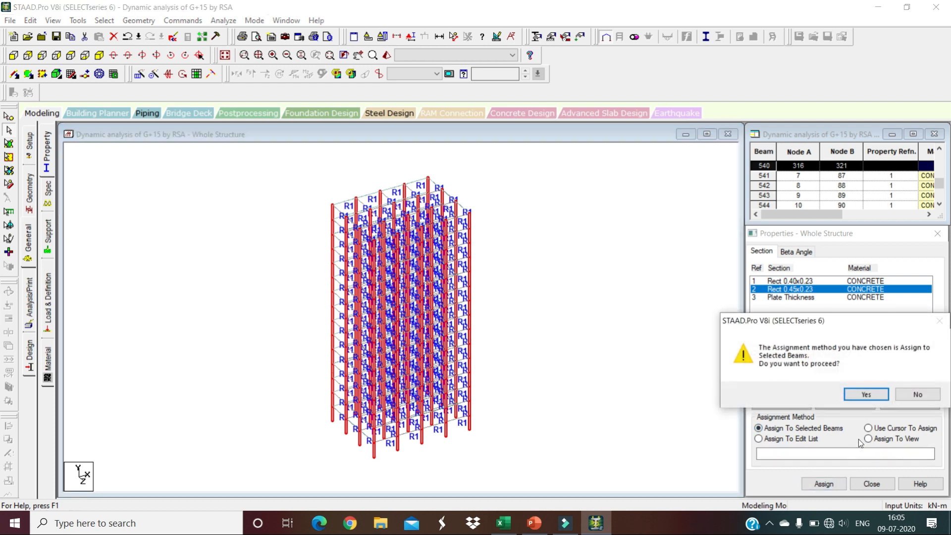
left_click(866, 395)
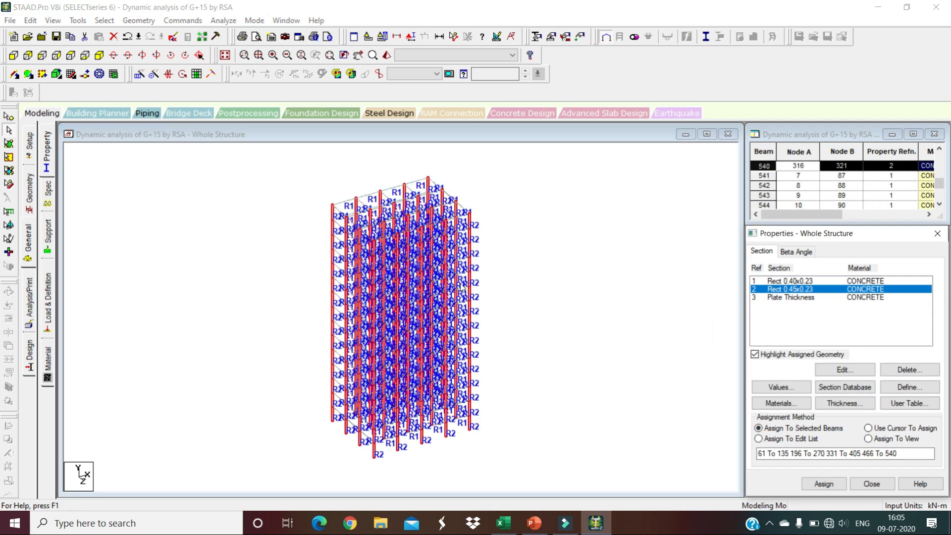
Assign the plate thickness property to all floor plates in the view
left_click(796, 299)
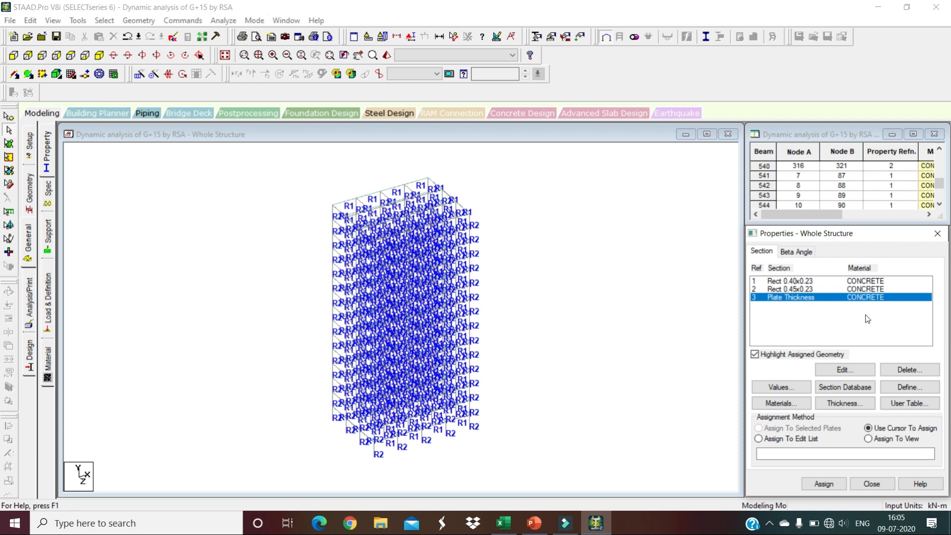
left_click(884, 440)
left_click(832, 484)
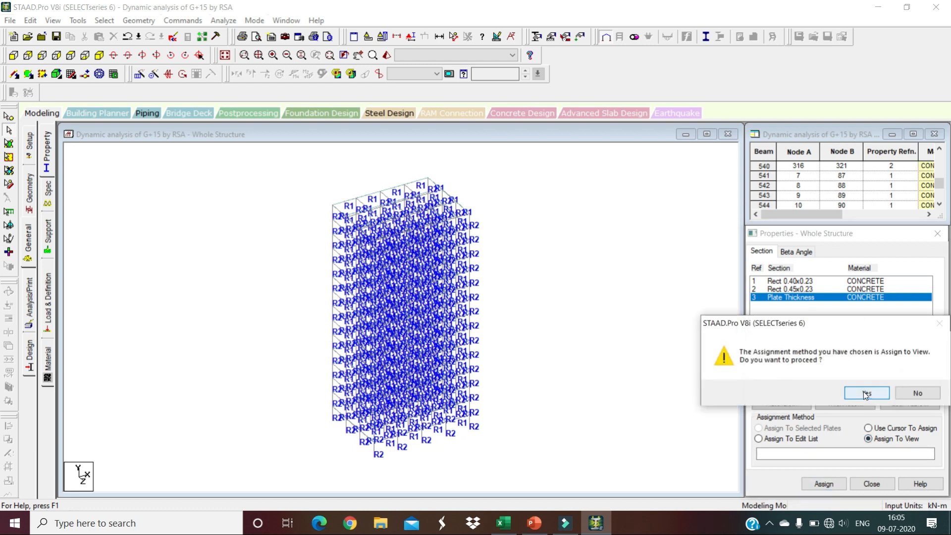
left_click(866, 393)
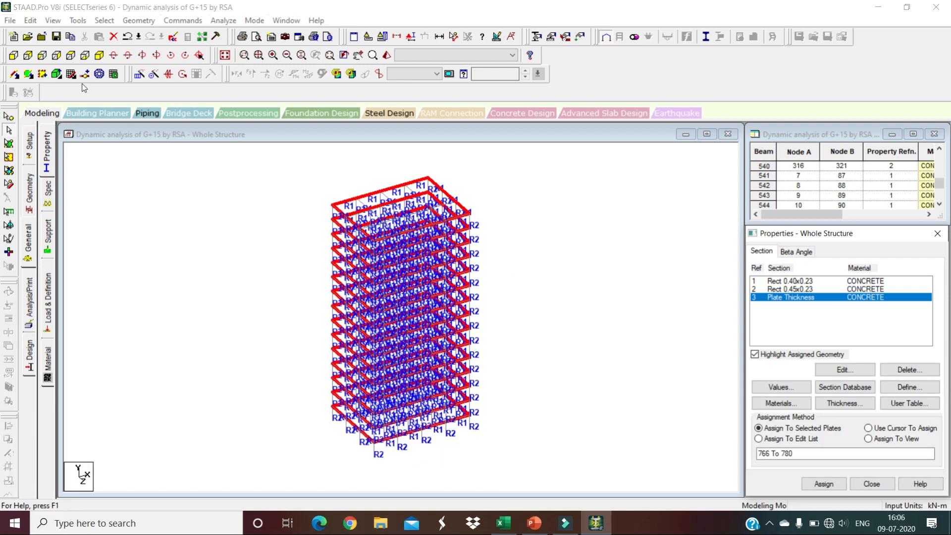
Show the frame in front elevation with nothing selected and create a fixed support
left_click(13, 56)
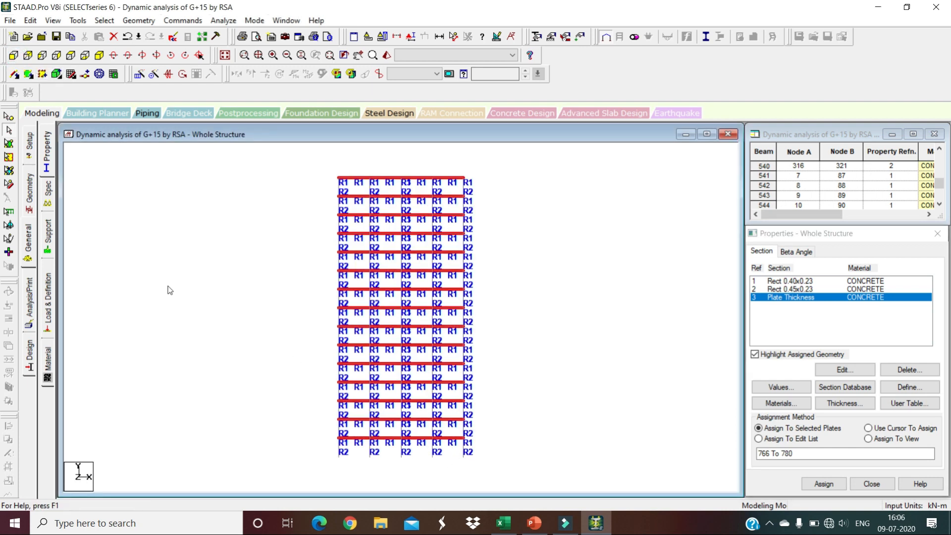
left_click(180, 277)
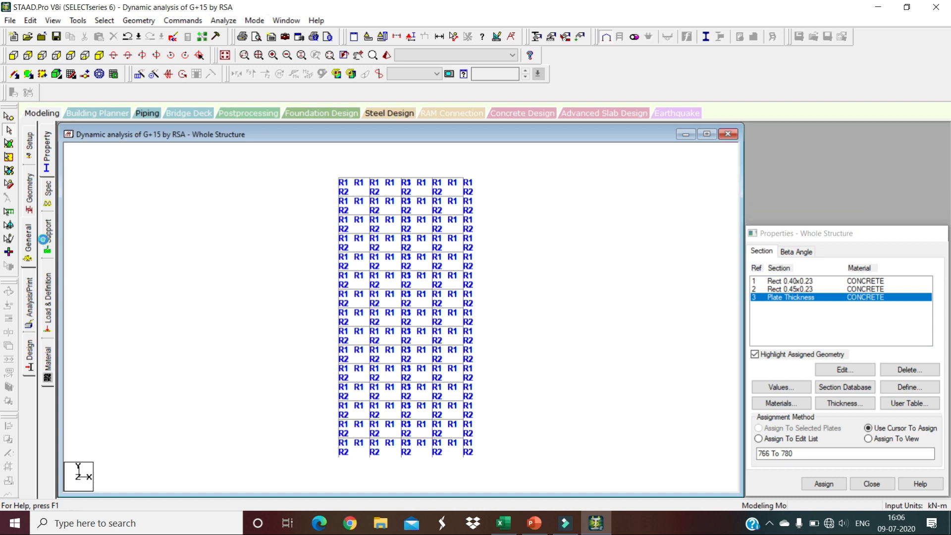
left_click(44, 240)
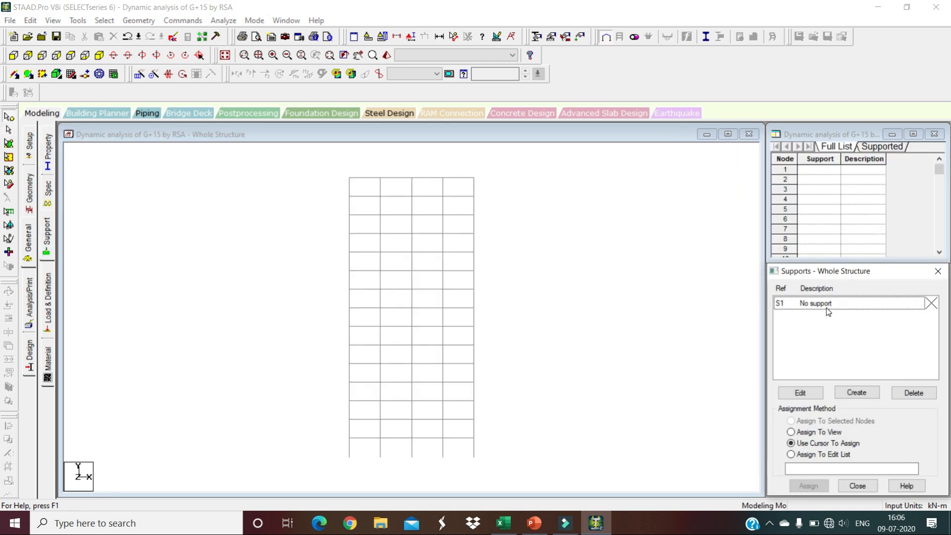
left_click(855, 392)
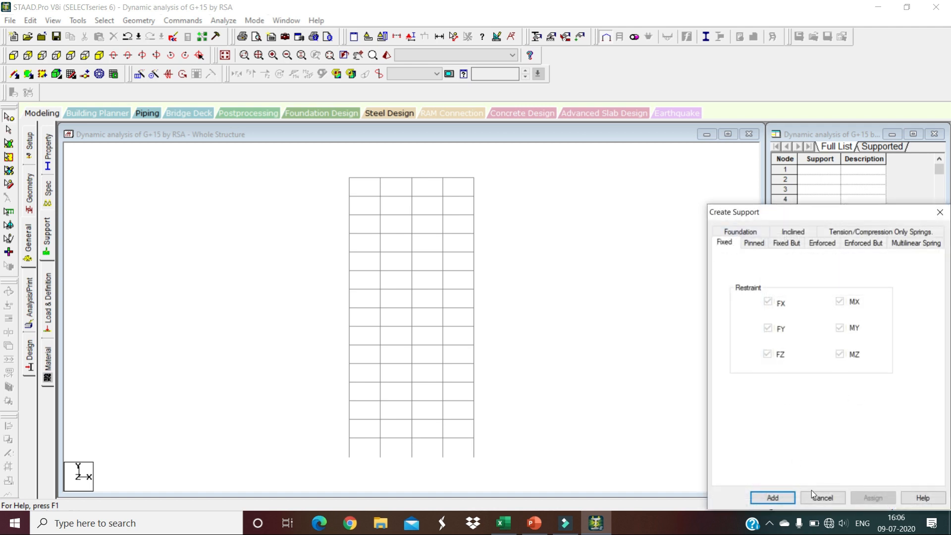
left_click(773, 497)
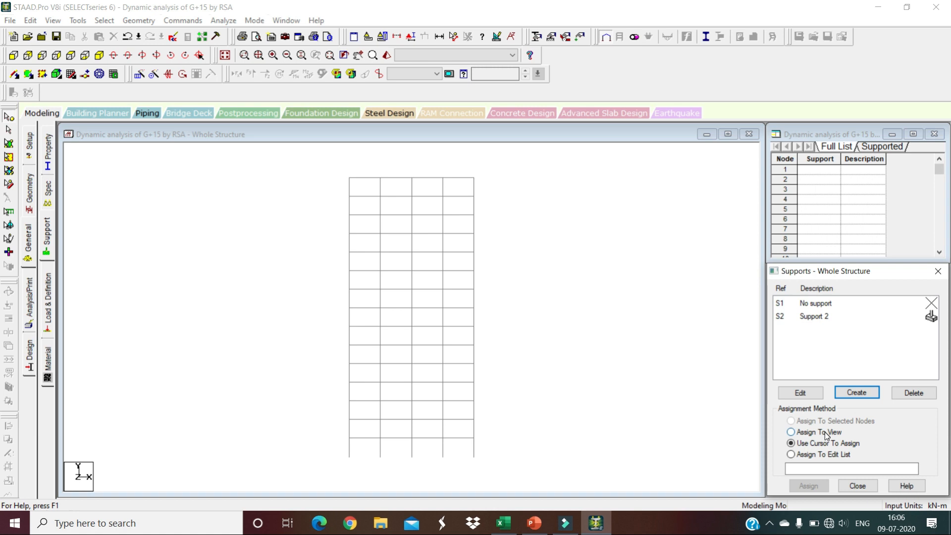
Assign the fixed support to all base nodes of the frame and return to the isometric view
left_click(815, 318)
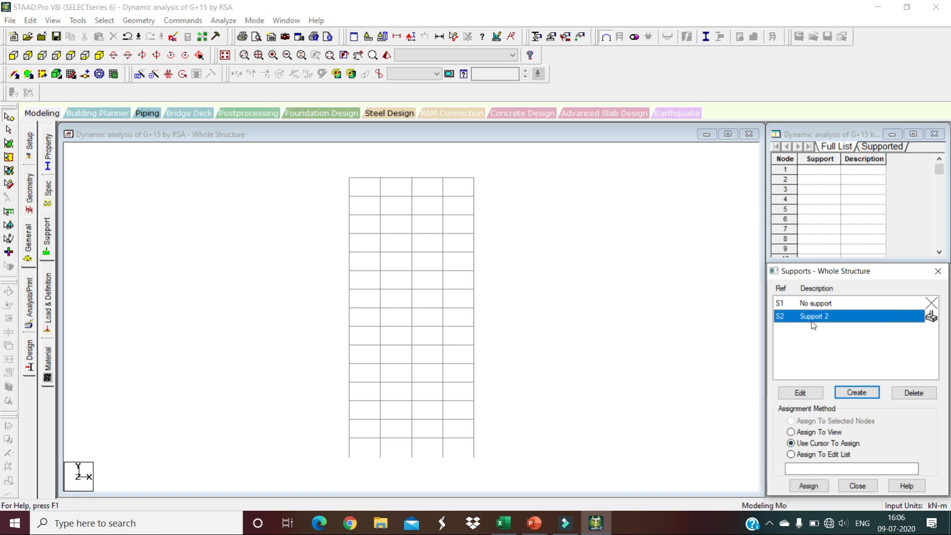
left_click_drag(293, 450, 514, 469)
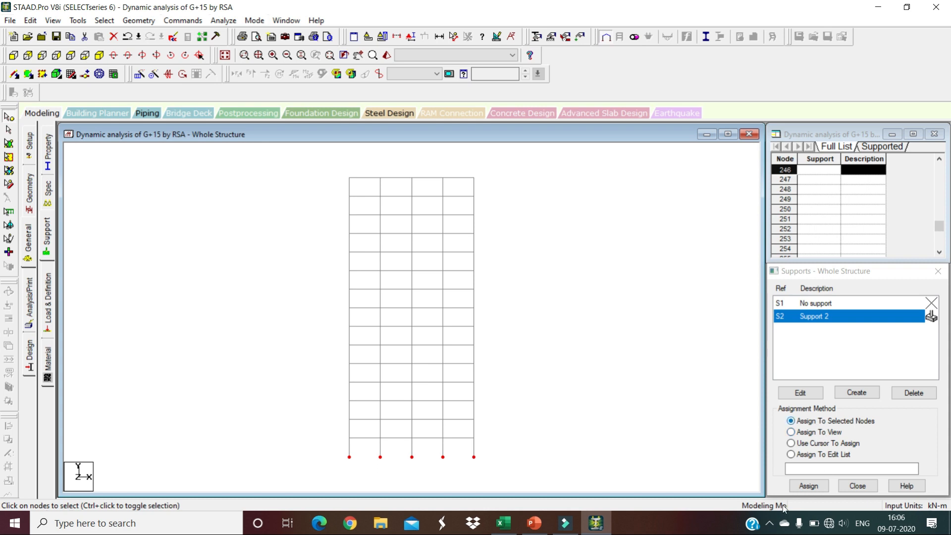
left_click(808, 487)
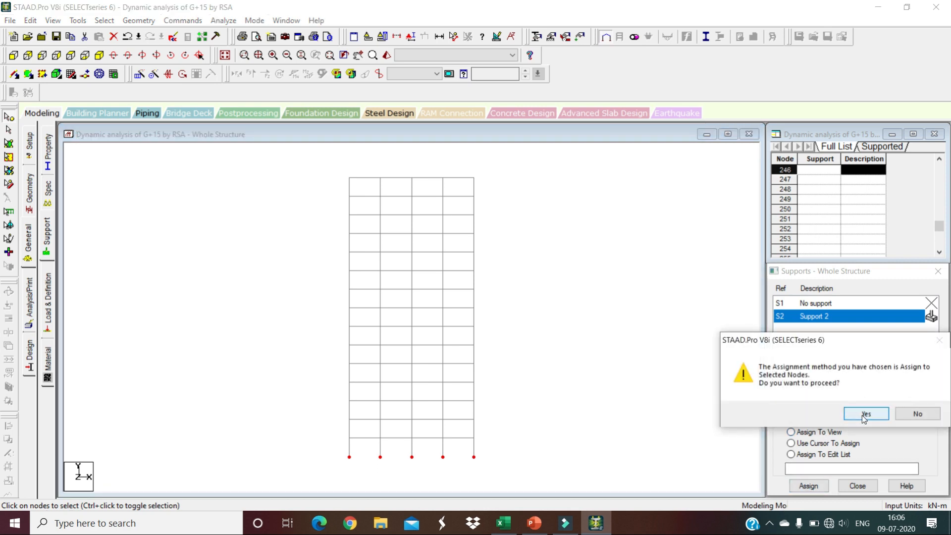
left_click(855, 415)
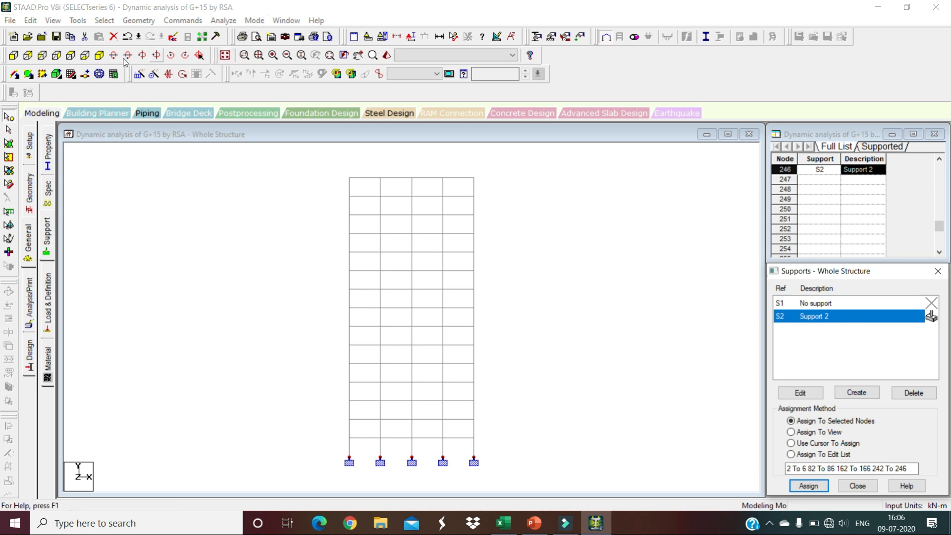
left_click(99, 55)
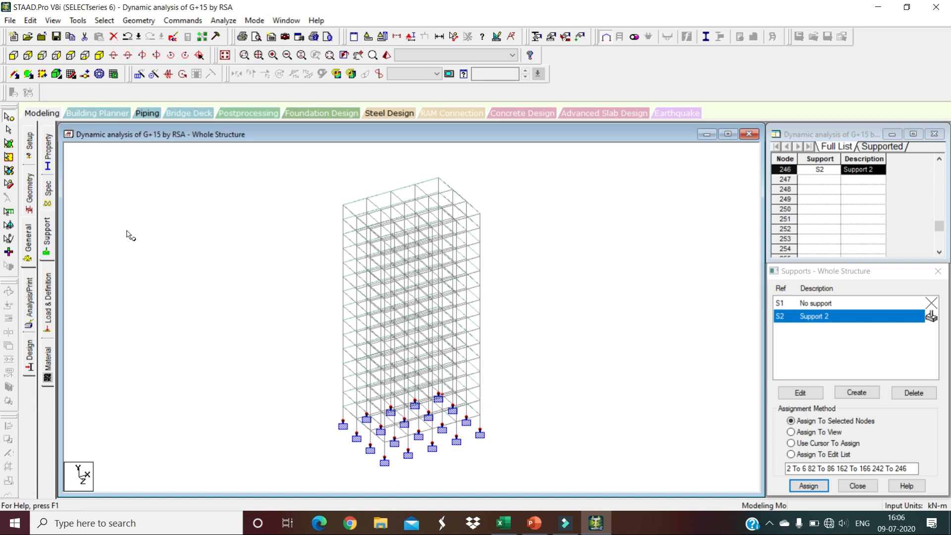
Start a new seismic definition in the load definitions and save the modified structure
left_click(50, 304)
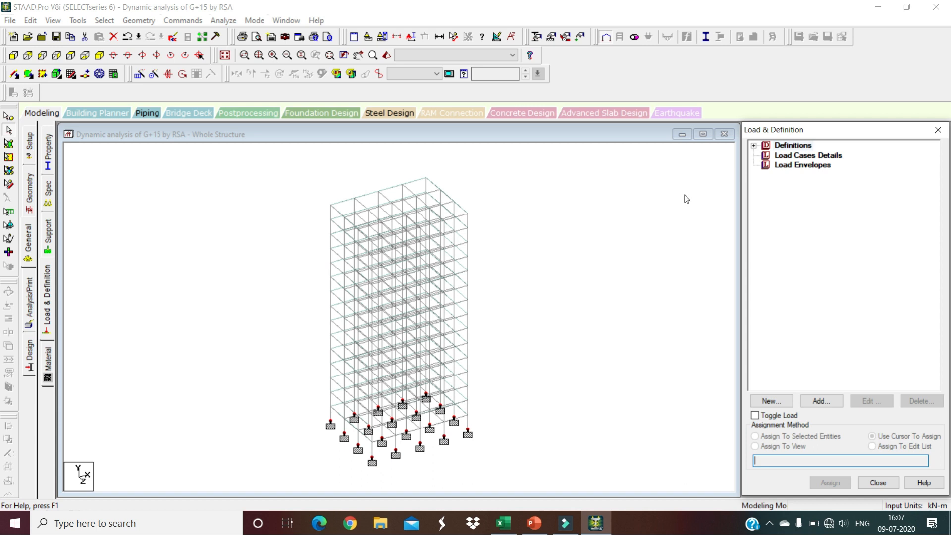
left_click(755, 146)
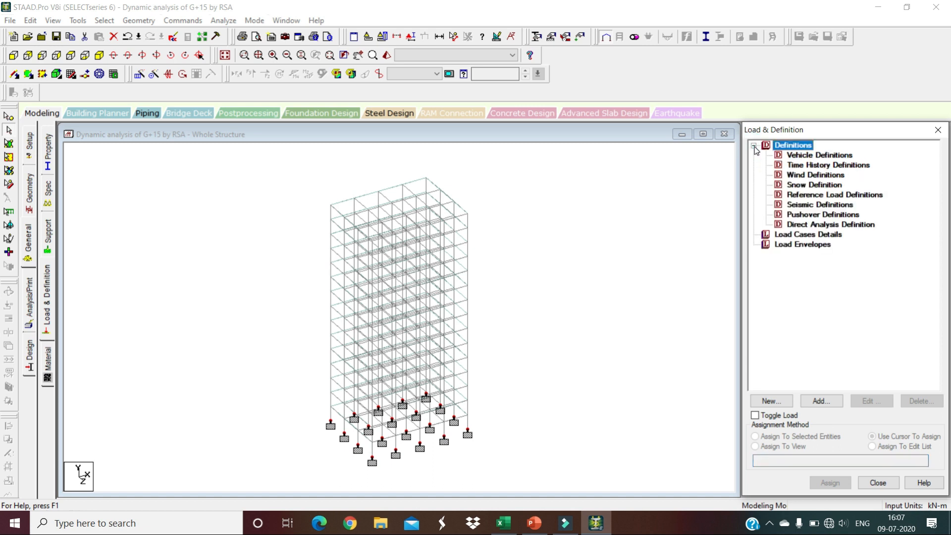
left_click(820, 207)
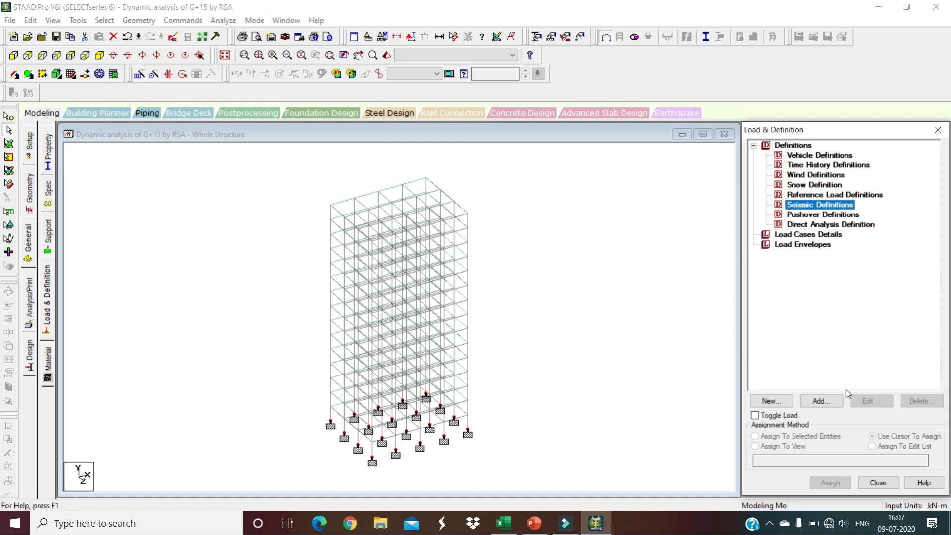
left_click(828, 401)
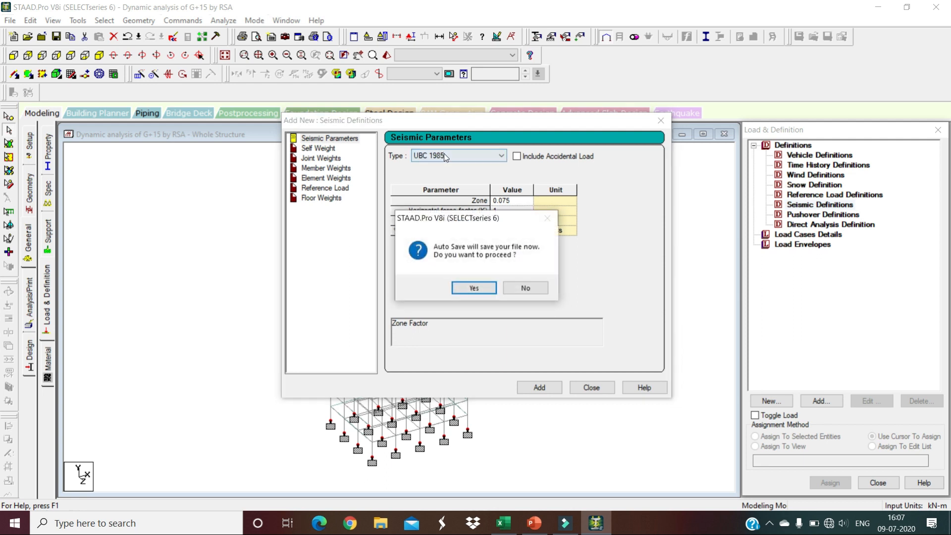
left_click(482, 287)
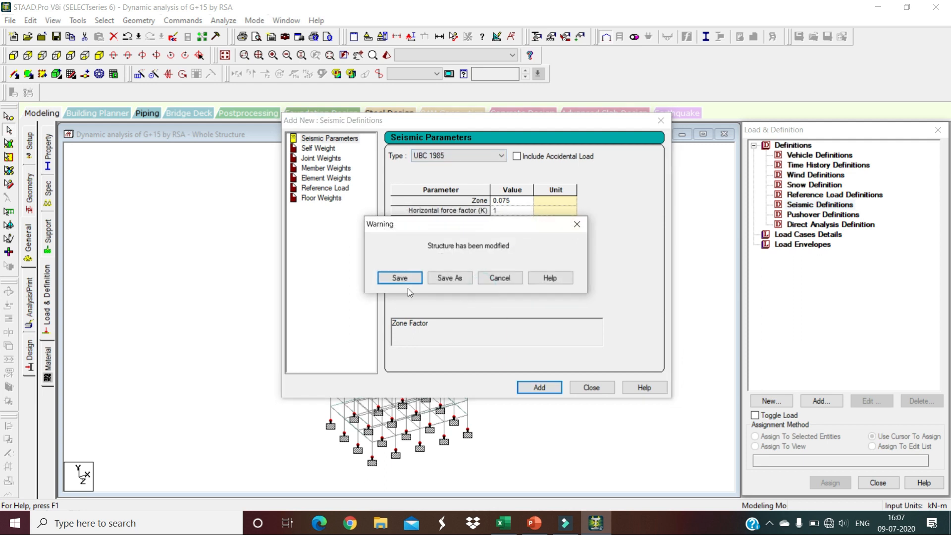
left_click(401, 277)
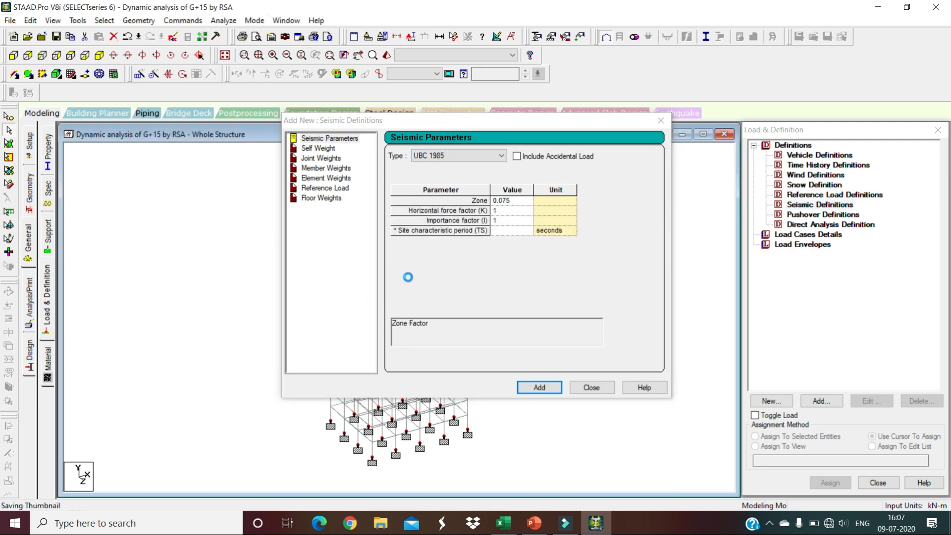
Set the seismic code type to Indian: IS 1893 - 2002/2005 and open its parameter generator
left_click(456, 155)
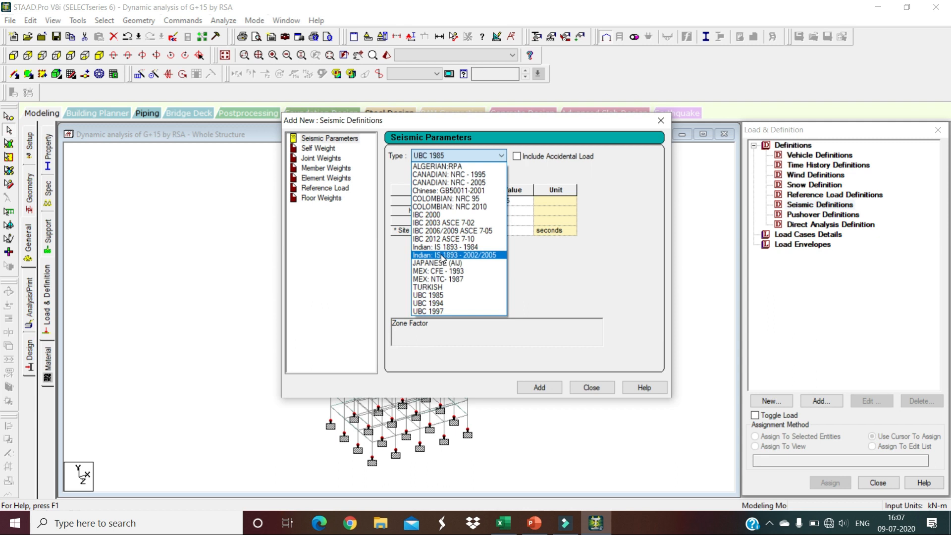
left_click(442, 257)
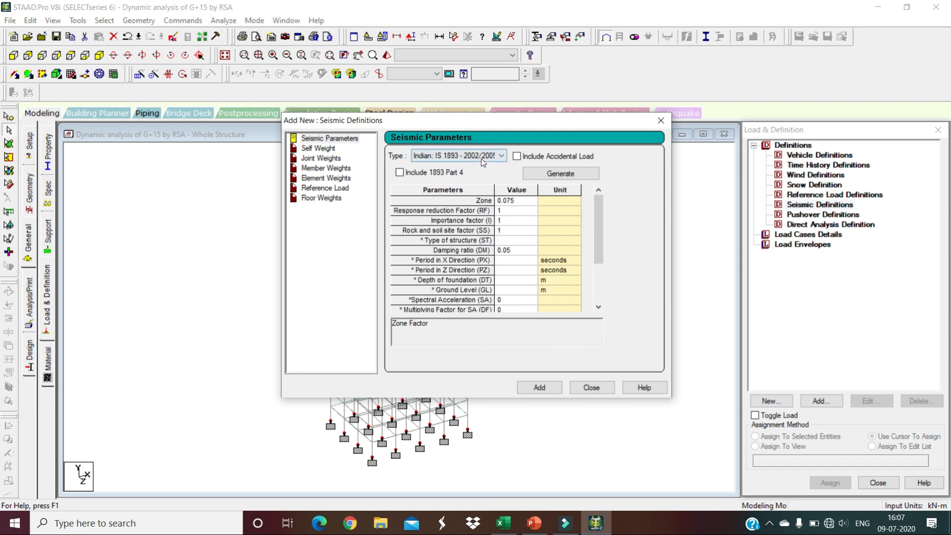
left_click(560, 174)
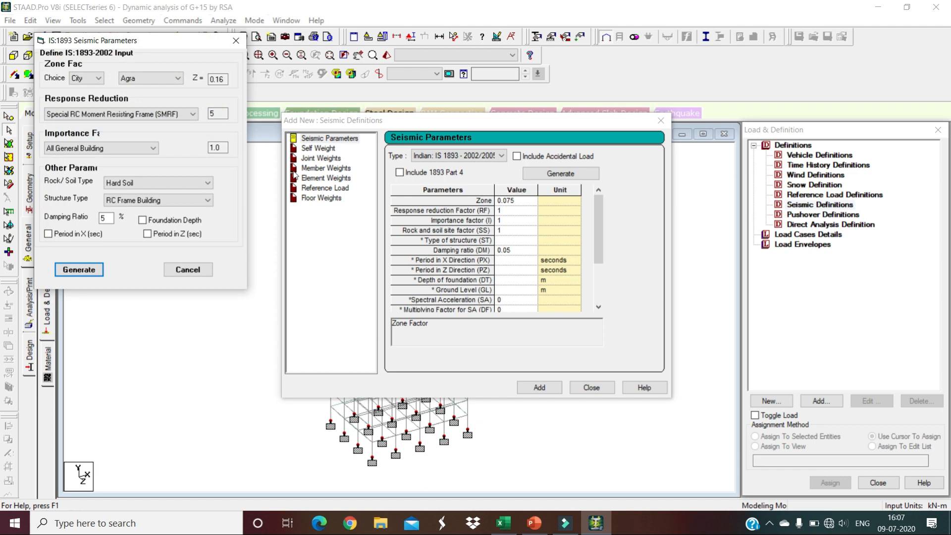
Define the zone factor by zone instead of city and choose zone V
left_click(97, 79)
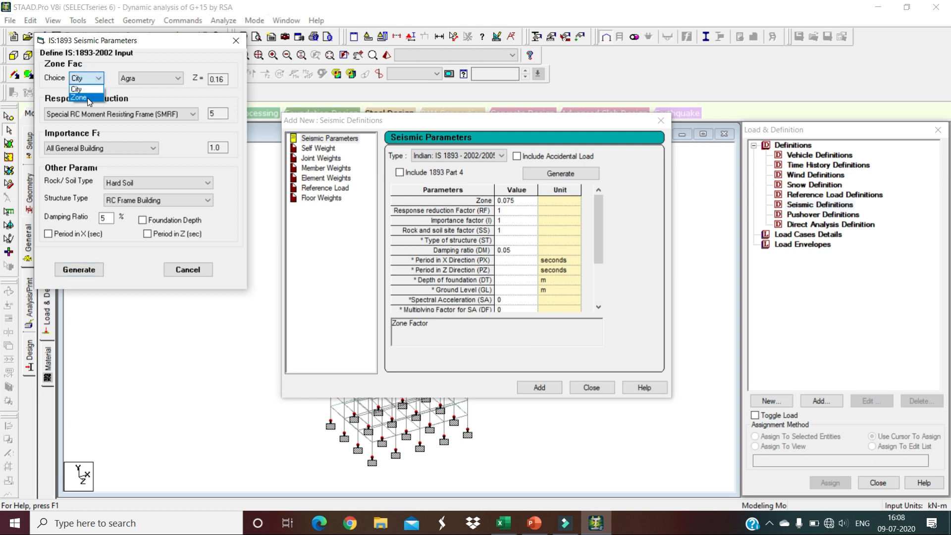
left_click(95, 94)
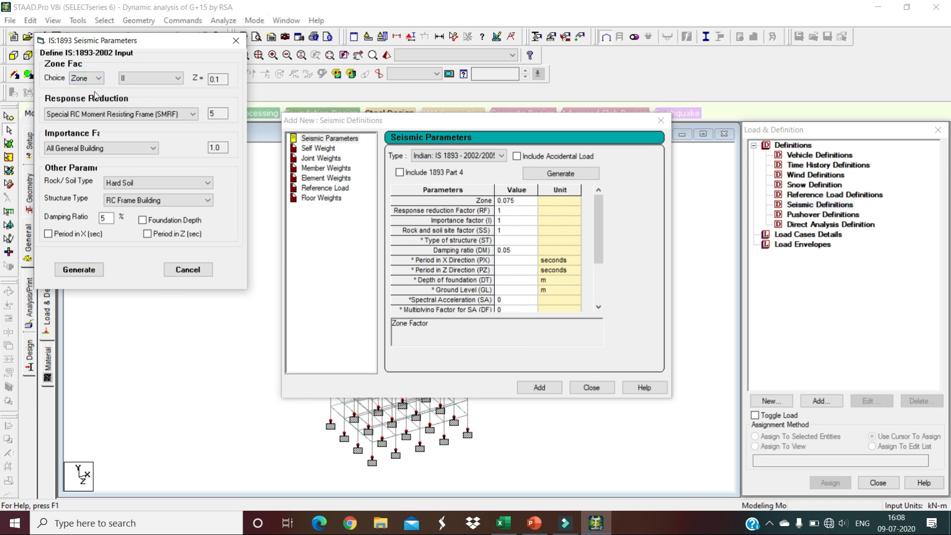
left_click(133, 79)
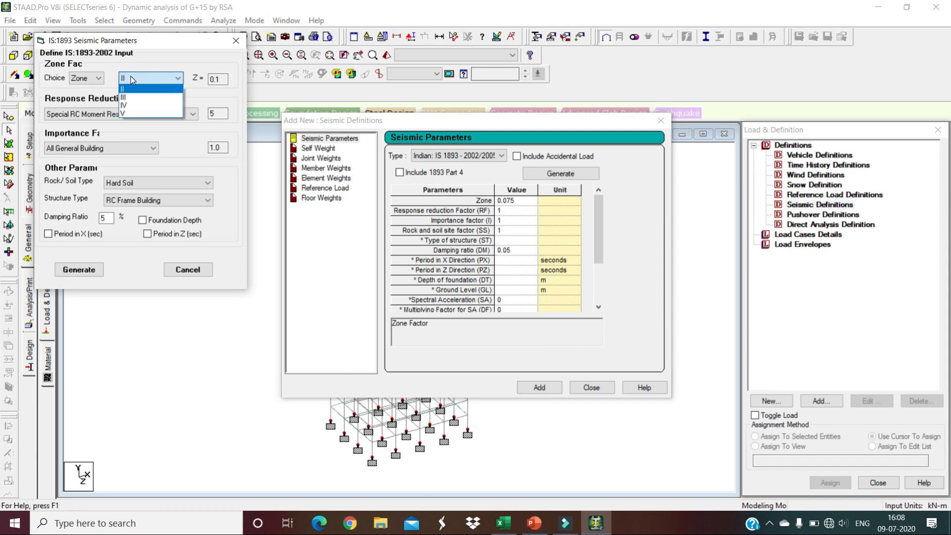
left_click(134, 113)
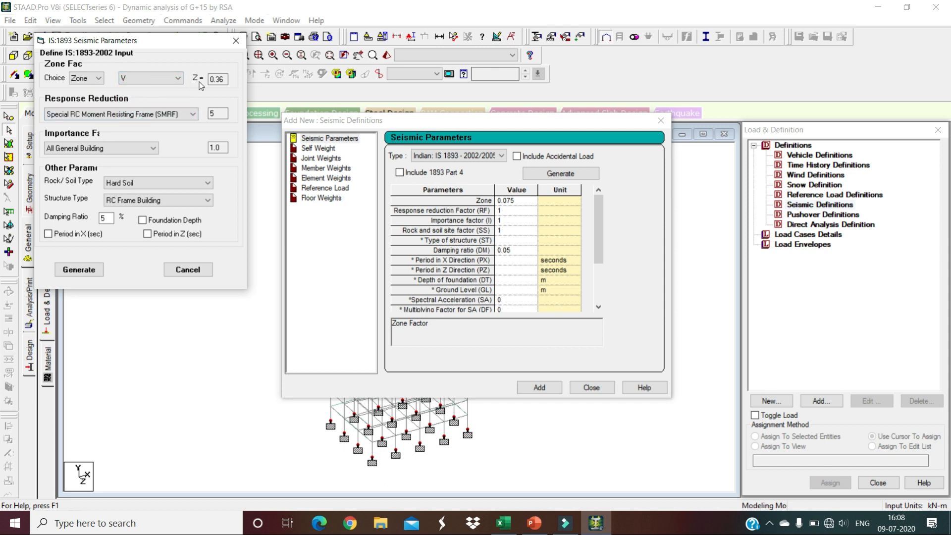
left_click(225, 83)
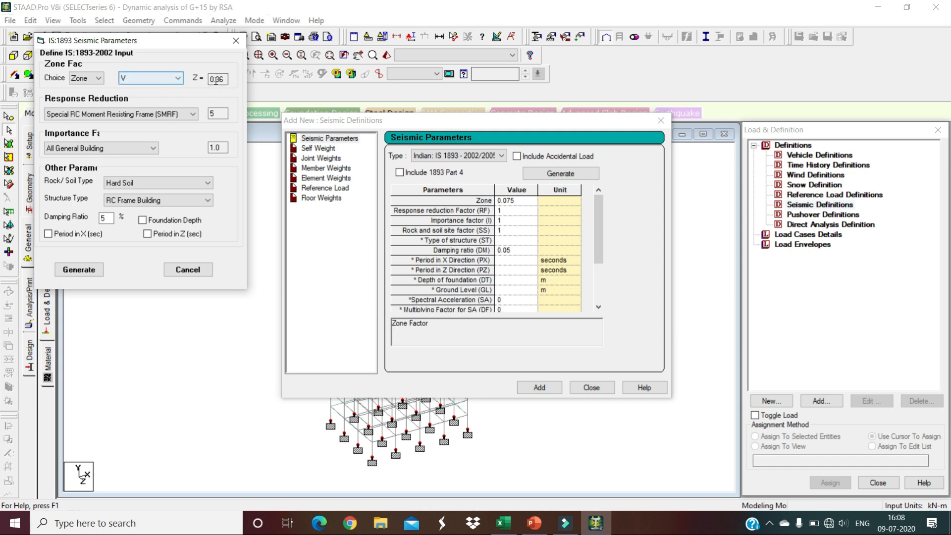
Choose Special RC Moment Resisting Frame (SMRF) for response reduction and All General Building for the importance factor
left_click(138, 116)
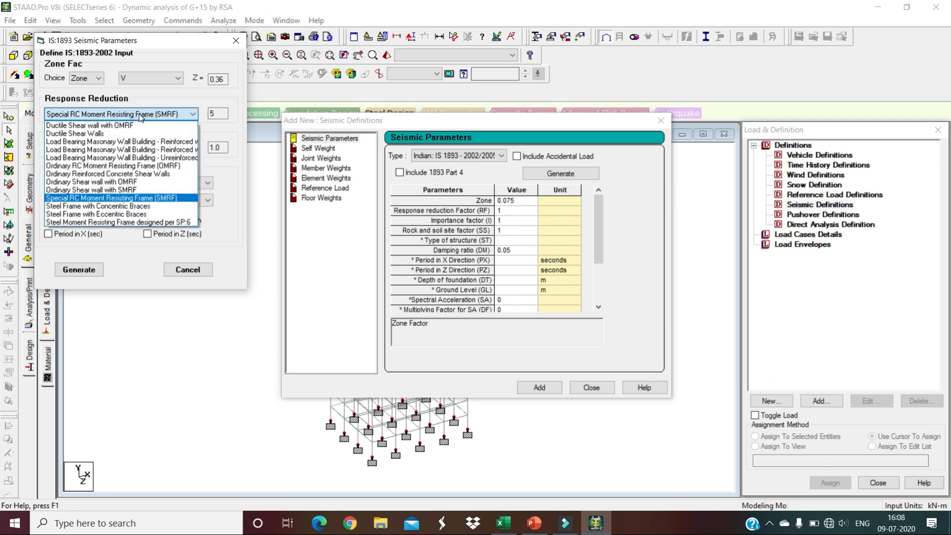
left_click(109, 200)
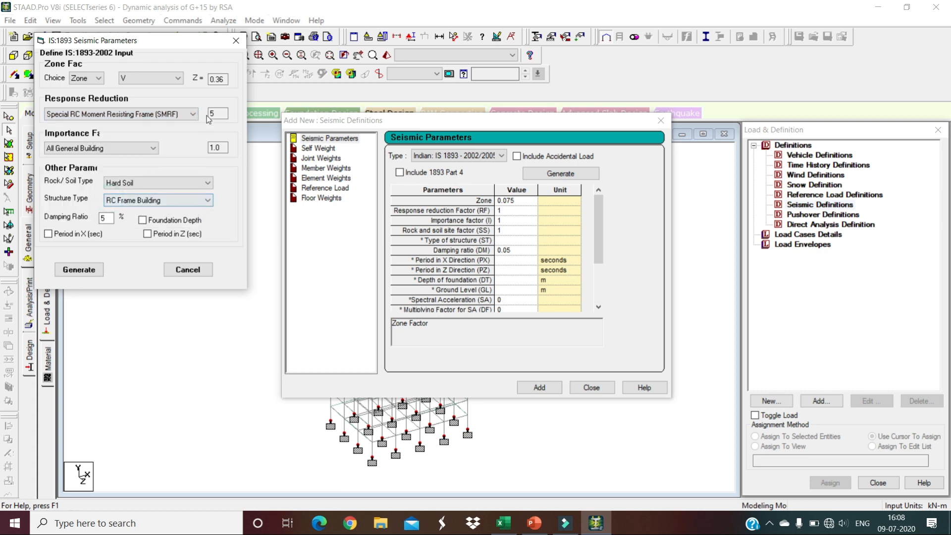
left_click(134, 148)
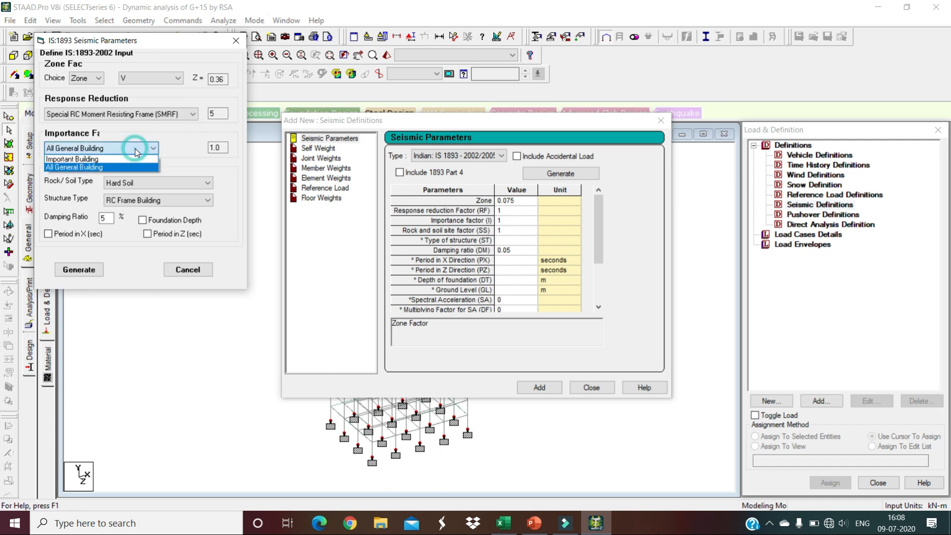
left_click(90, 158)
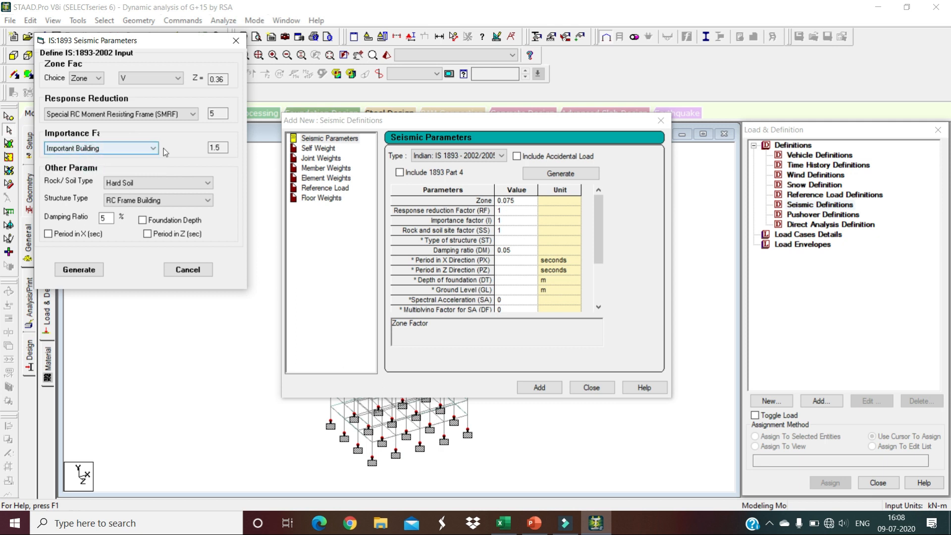
left_click(115, 149)
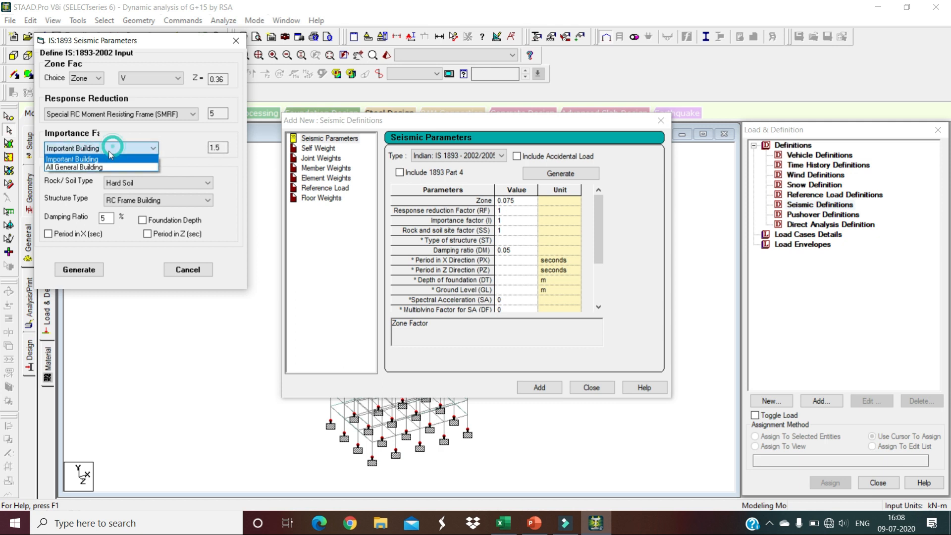
left_click(92, 166)
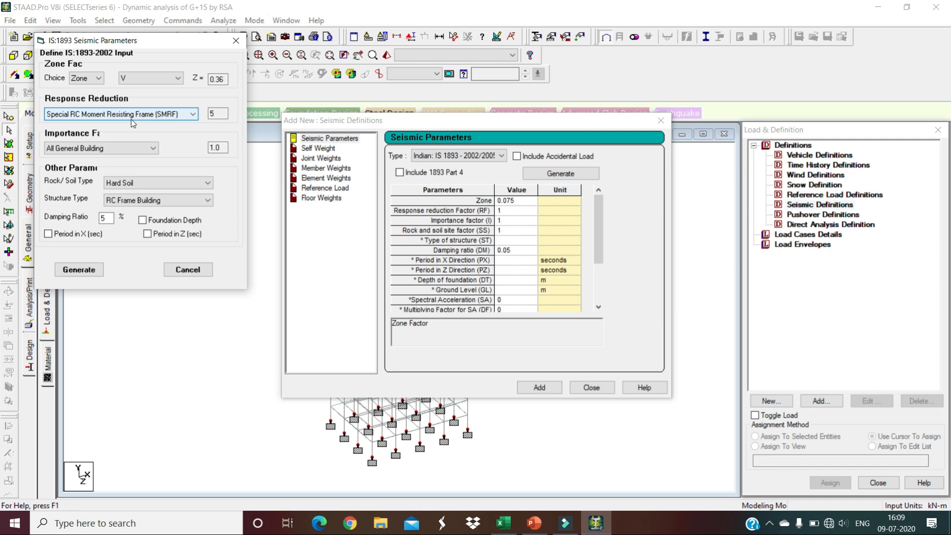
left_click(219, 114)
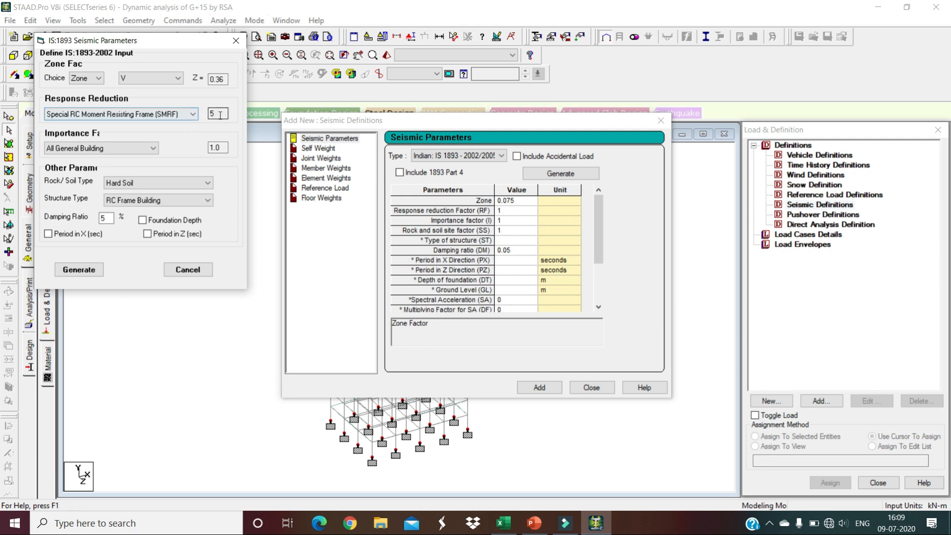
left_click(153, 150)
left_click(182, 149)
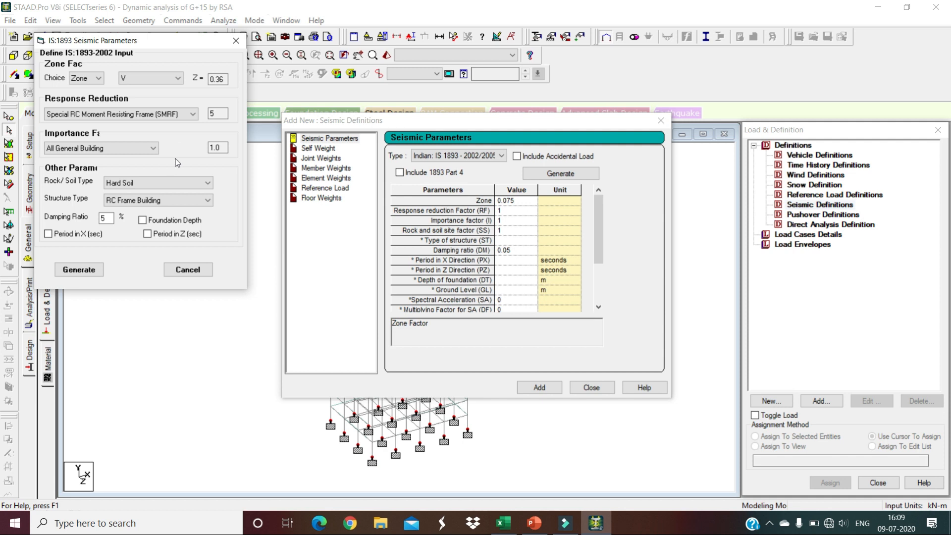
Set the rock/soil type to Medium Soil and generate the IS 1893 seismic parameters
left_click(151, 184)
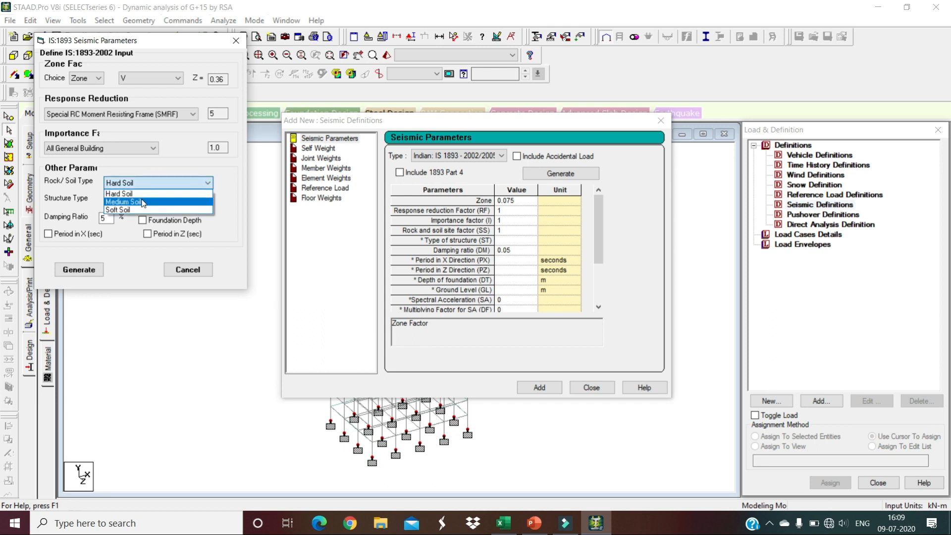
left_click(138, 203)
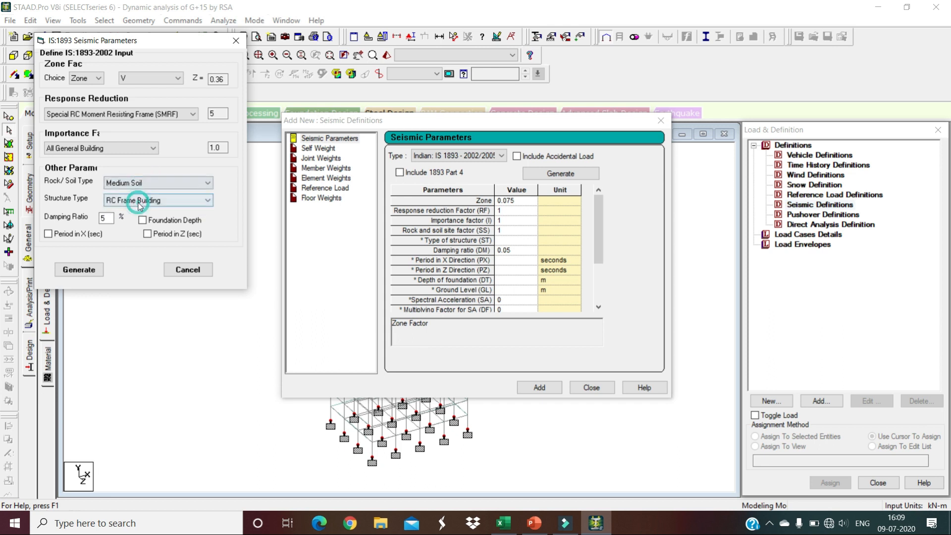
left_click(152, 171)
left_click(111, 221)
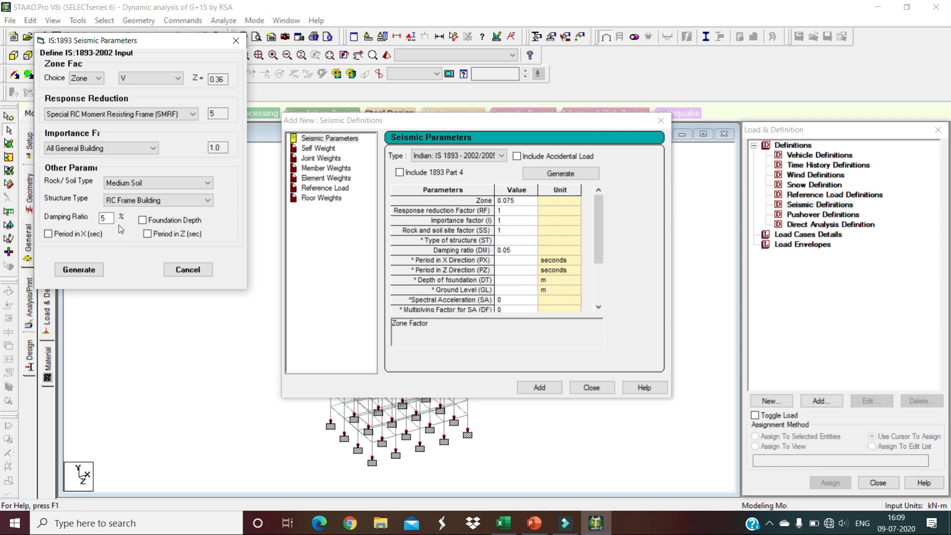
left_click(87, 270)
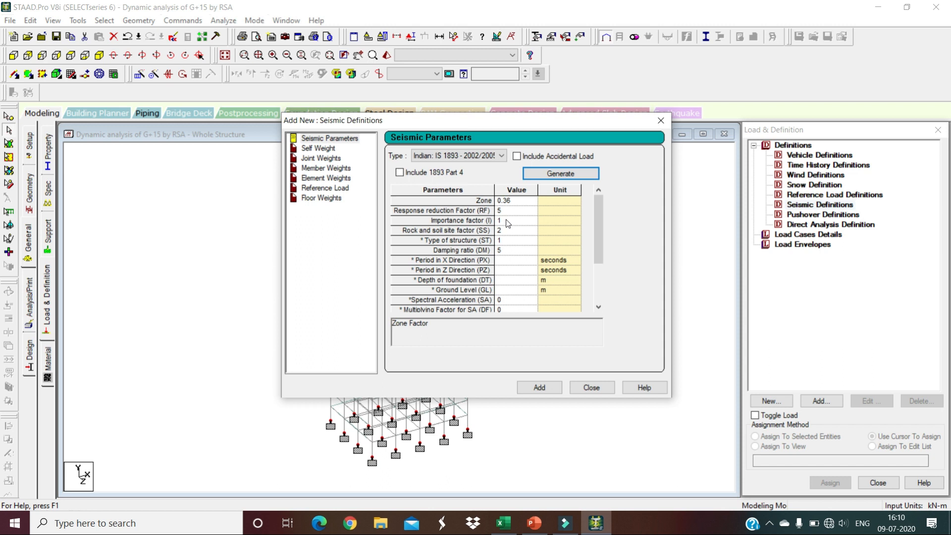
Add the seismic parameters with a damping ratio of 0.05 and a self weight factor of 1 to the definition
left_click(501, 252)
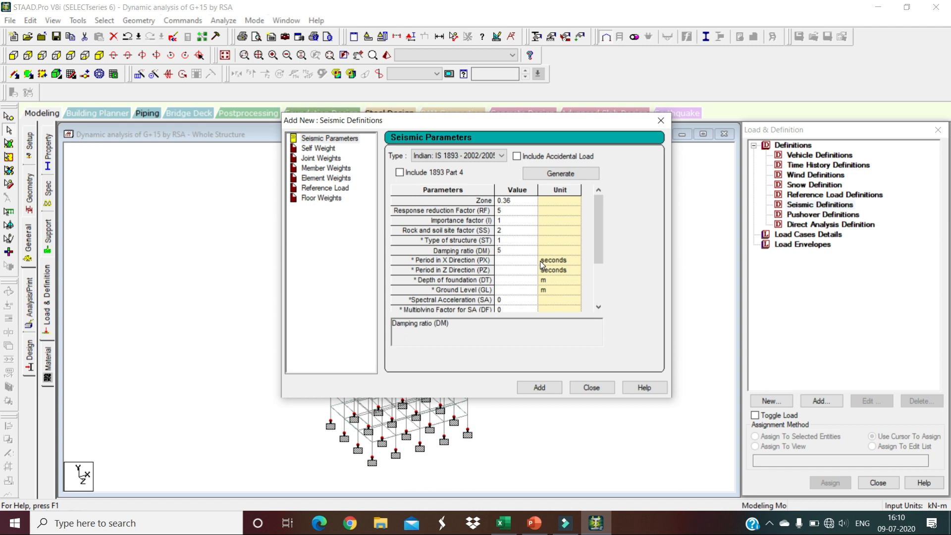
type("0.0")
left_click(544, 389)
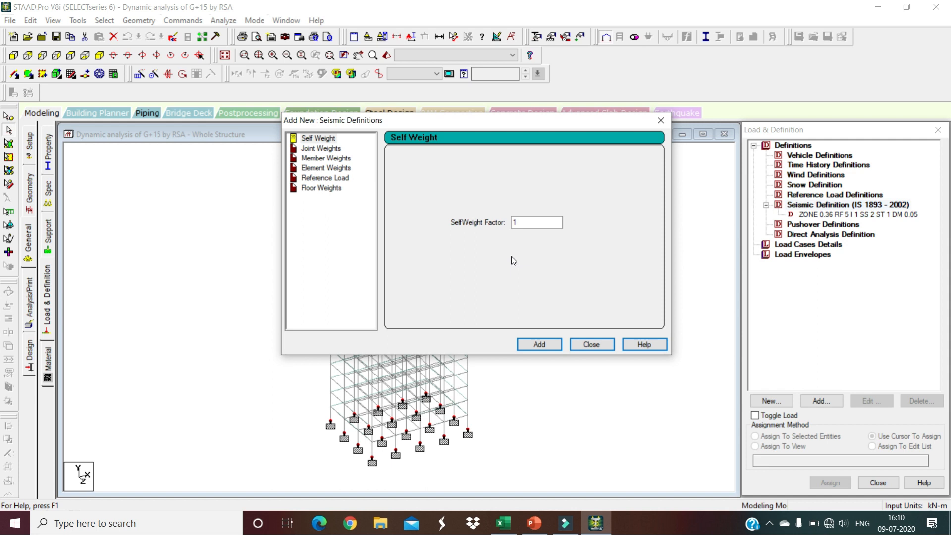
left_click(544, 222)
left_click(548, 346)
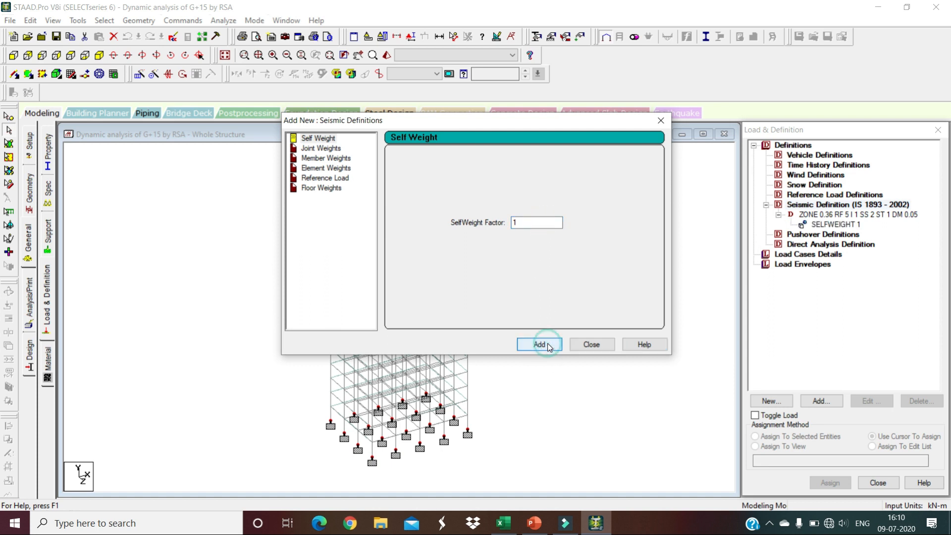
Add a floor weight of 12 kN/m2 over the Y range 0 to 42 m to the seismic definition
left_click(330, 188)
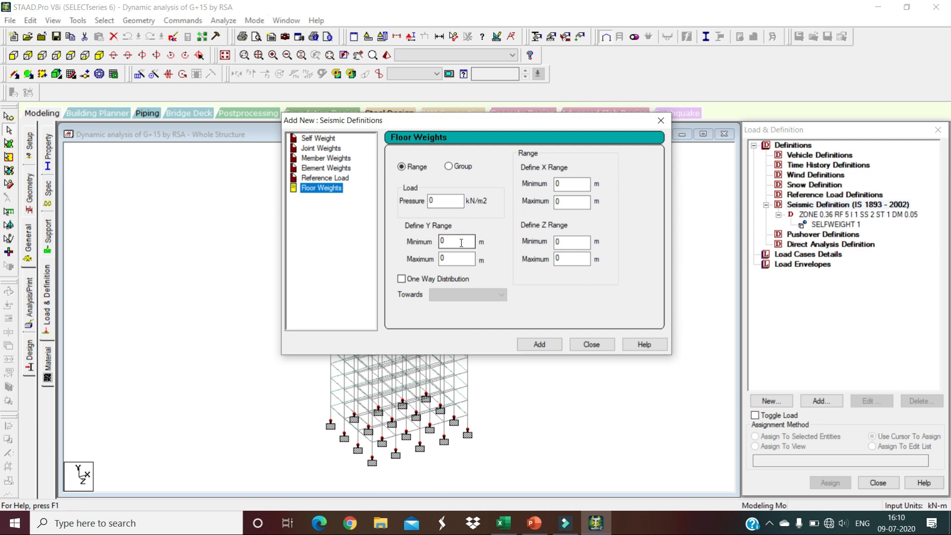
left_click(449, 204)
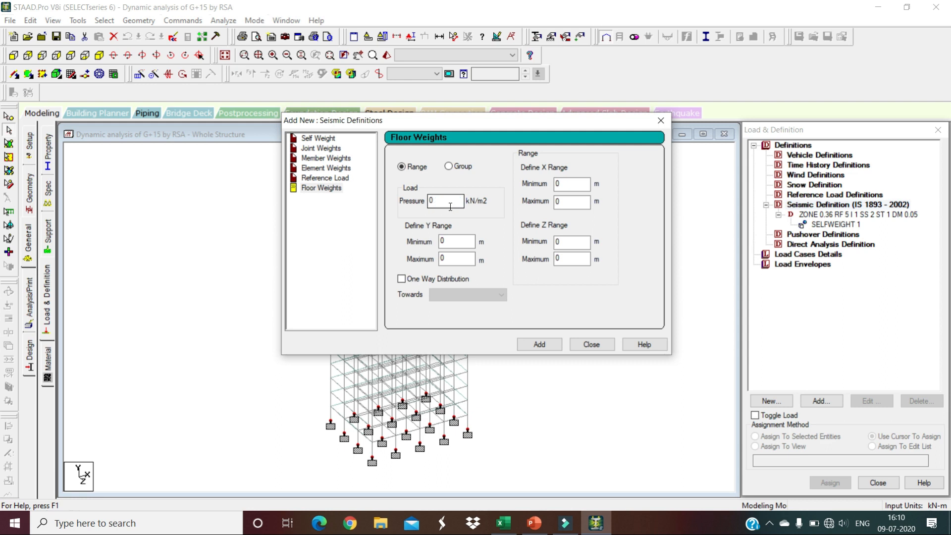
double_click(446, 201)
type("12")
left_click(457, 244)
double_click(455, 257)
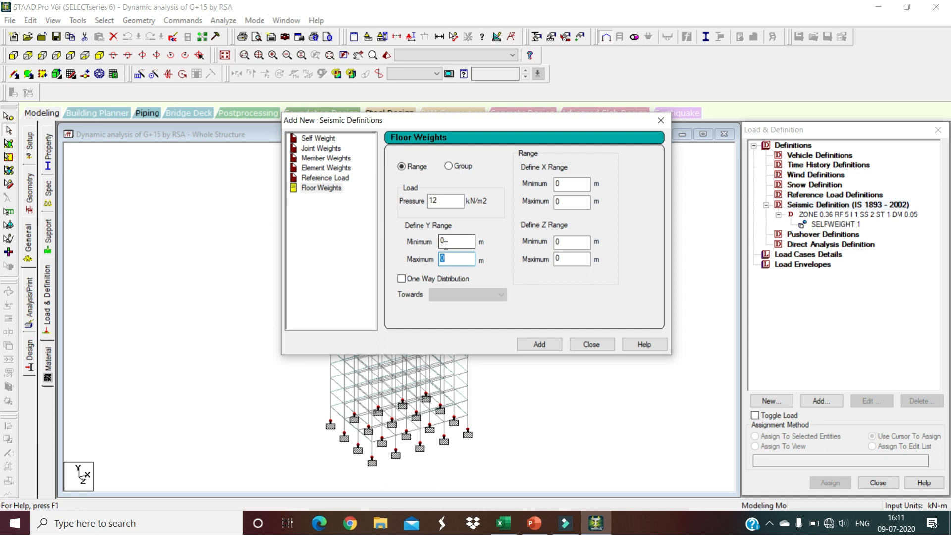
type("42")
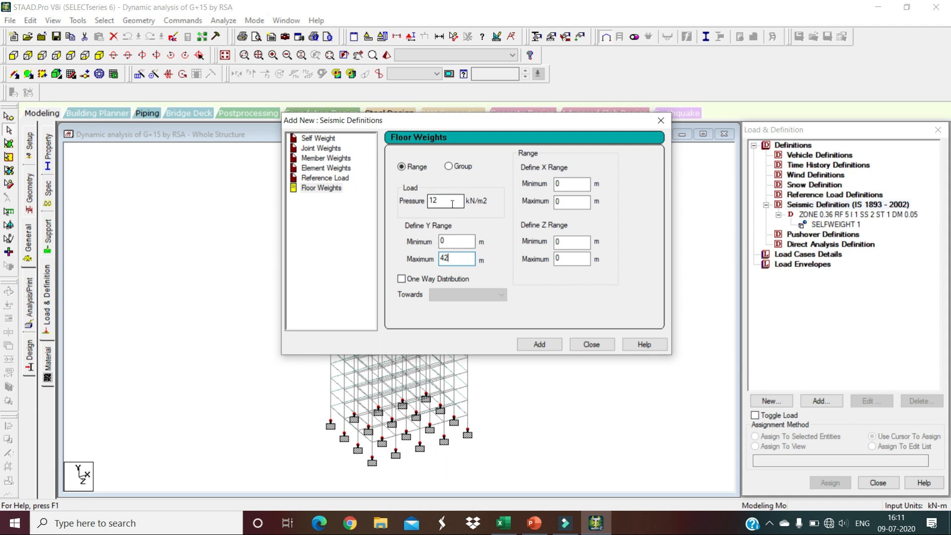
left_click(544, 347)
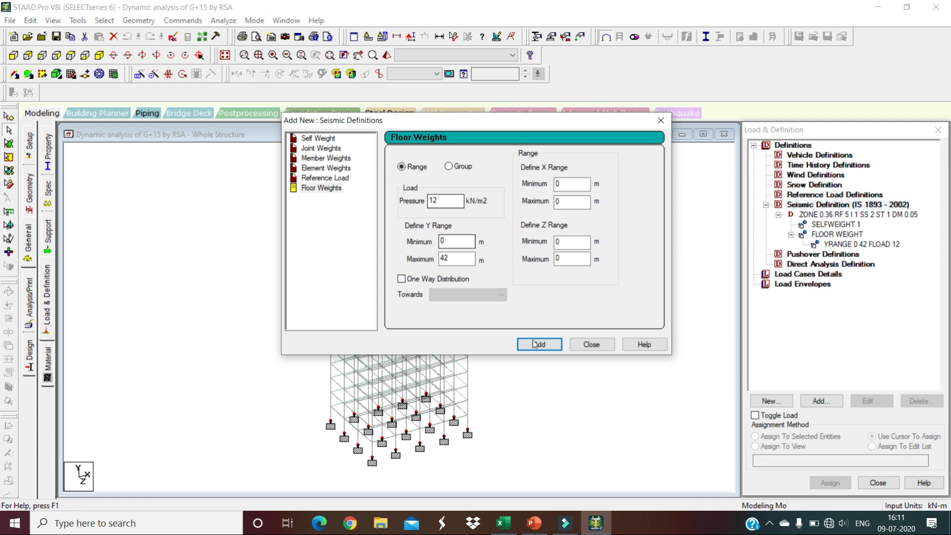
Add a floor weight of 10 kN/m2 over the Y range 42.5 to 45 m and decline the auto save
left_click(447, 200)
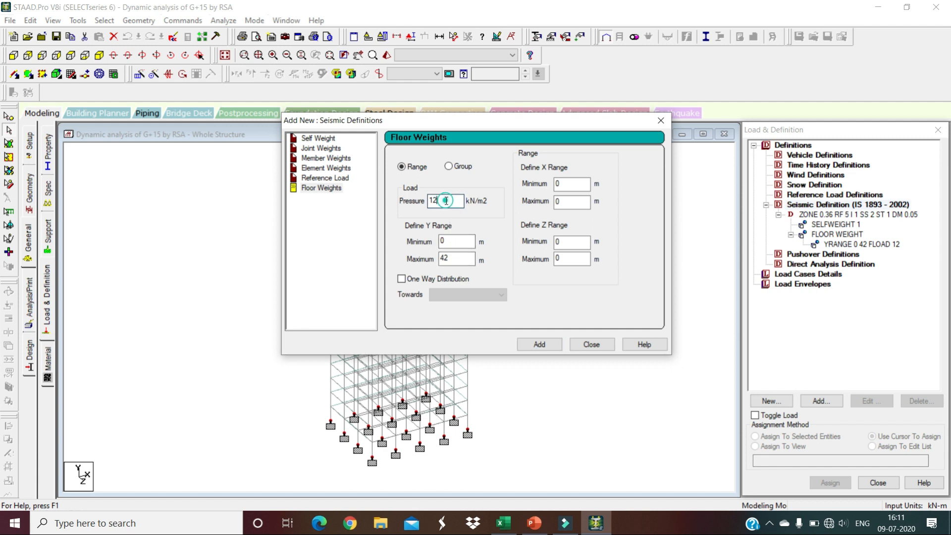
key("BackSpace")
type("0")
left_click(455, 241)
double_click(458, 239)
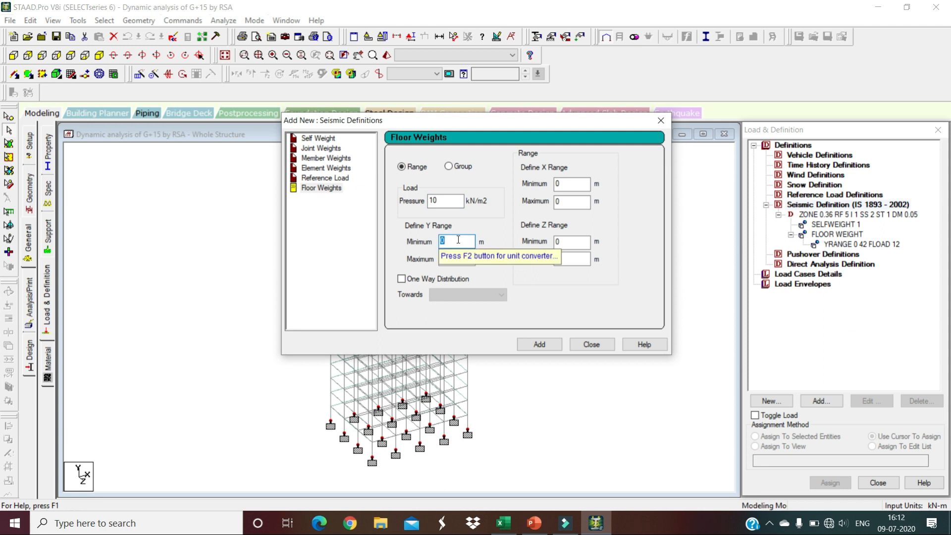
type("42.5")
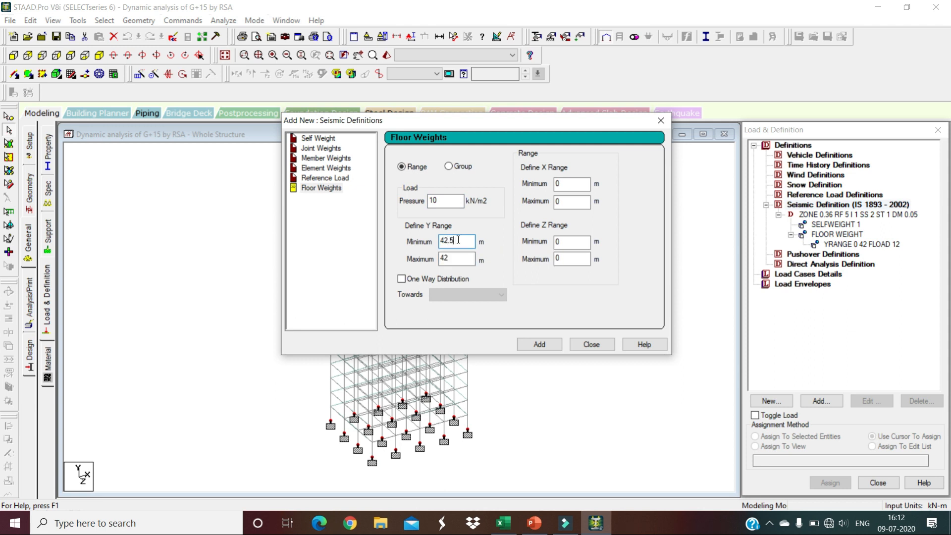
double_click(457, 260)
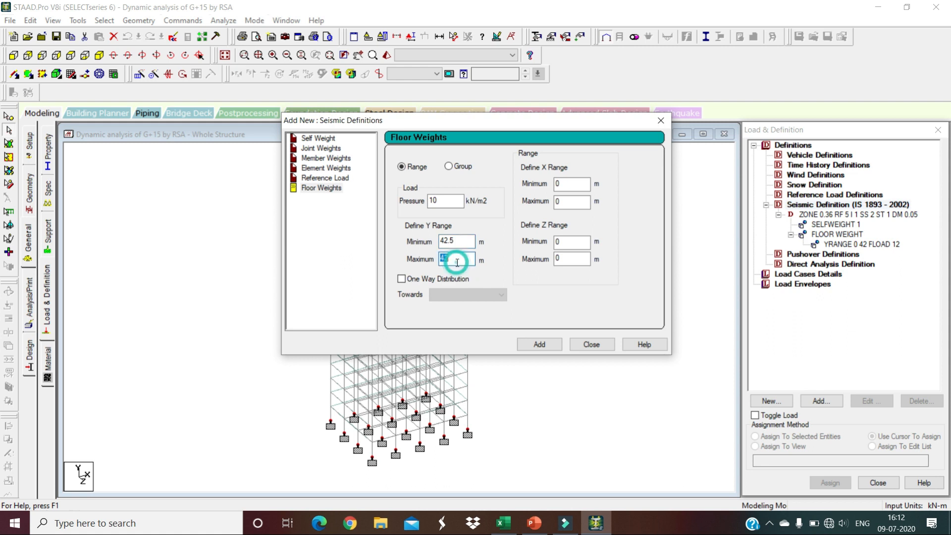
type("45")
left_click(542, 348)
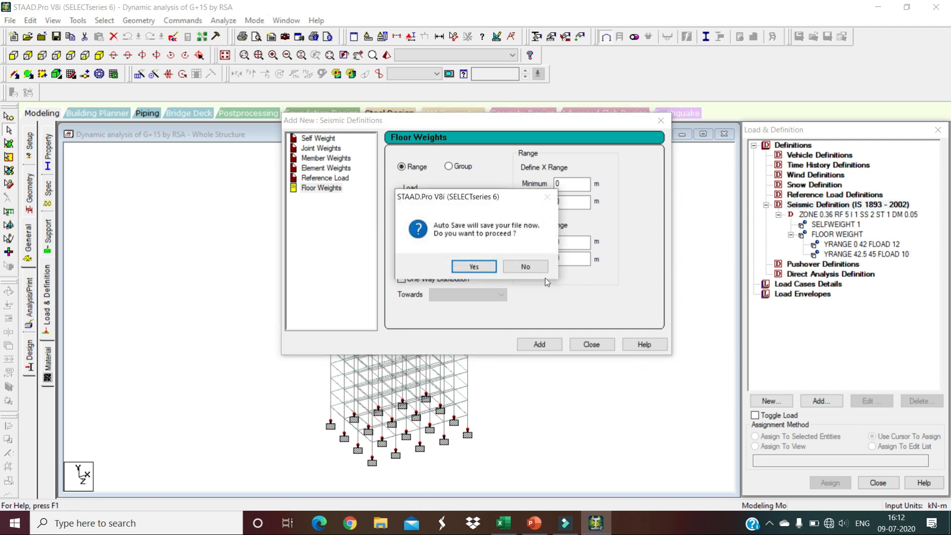
left_click(526, 267)
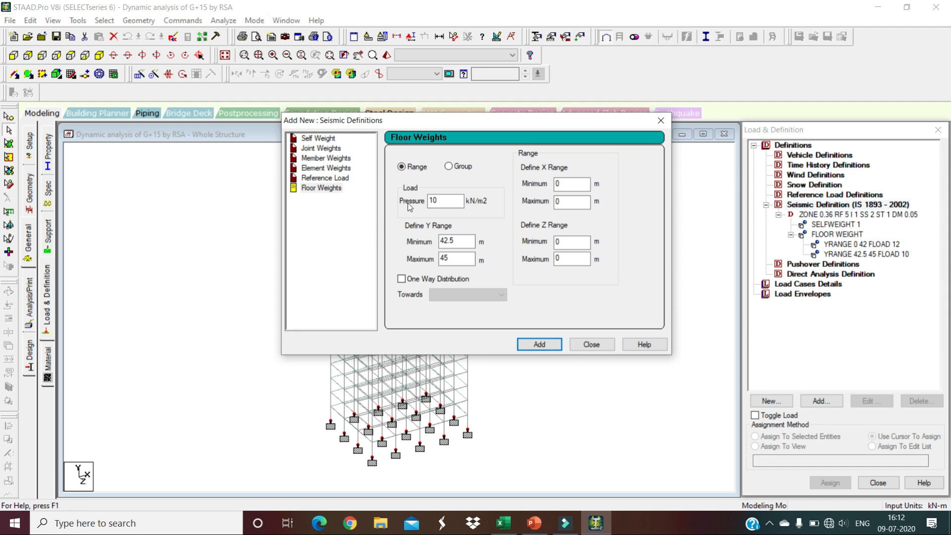
Add another floor weight of 2 kN/m2 over the Y range 0 to 42 m
left_click(456, 199)
double_click(446, 202)
type("2")
double_click(460, 243)
type("0")
double_click(454, 257)
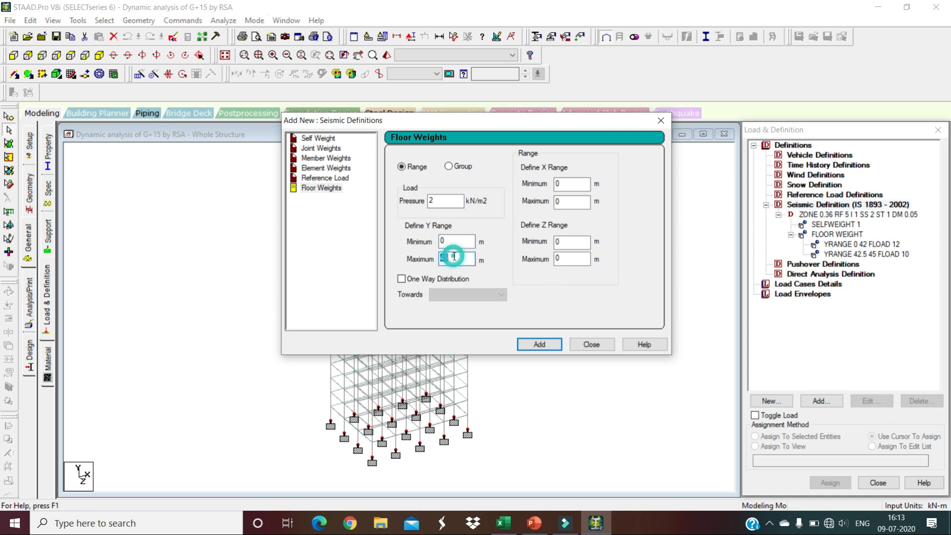
type("42")
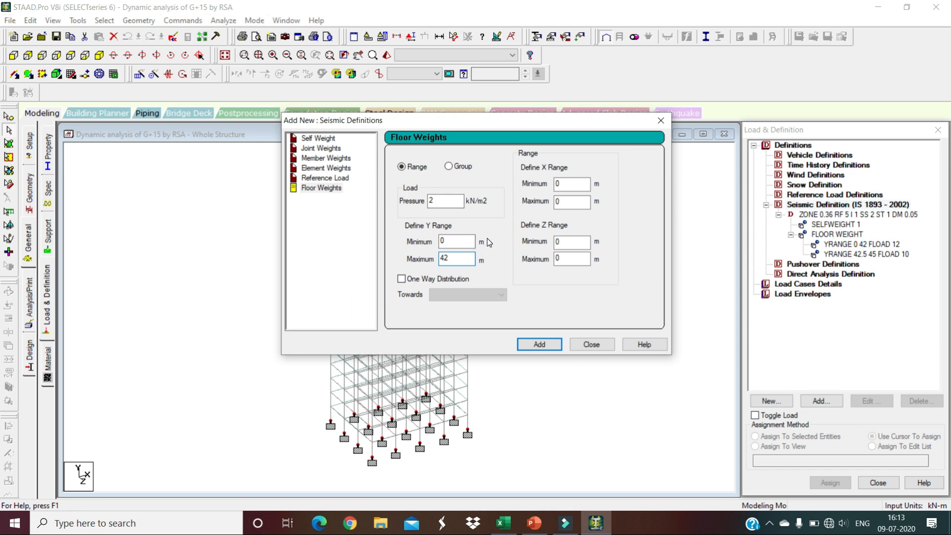
left_click(539, 344)
Add a floor weight of .375 kN/m2 over the Y range 42.5 to 45 m and finish the seismic definitions
double_click(440, 200)
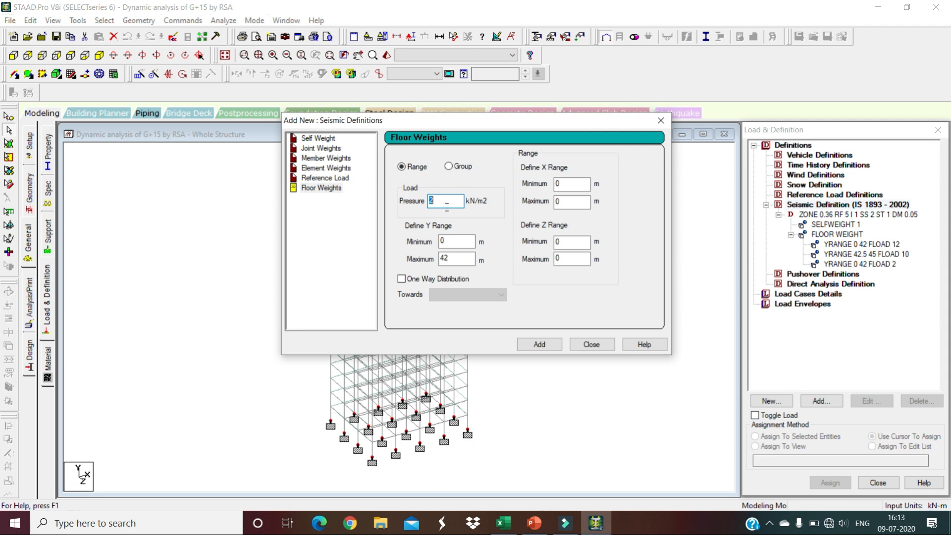
type(".375")
left_click(454, 241)
type("42.5")
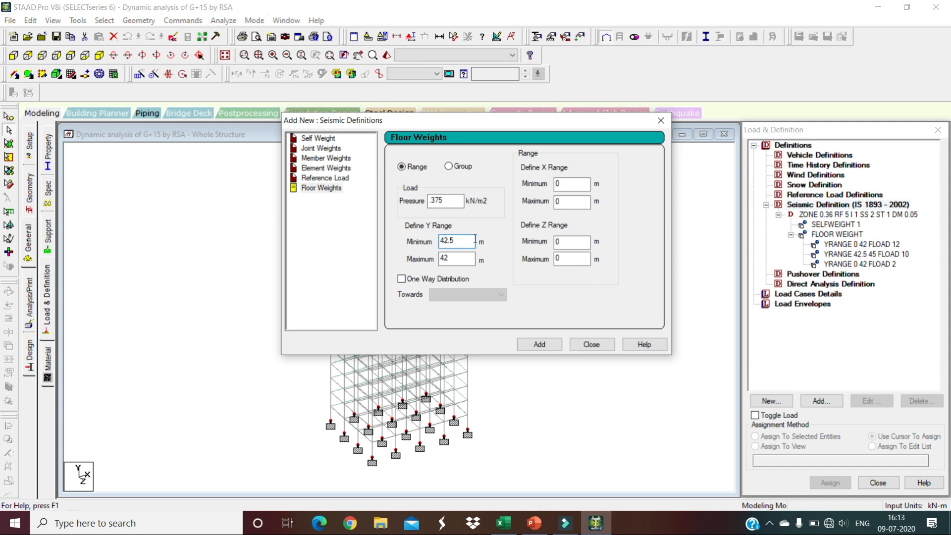
left_click(458, 254)
type("45")
left_click(541, 345)
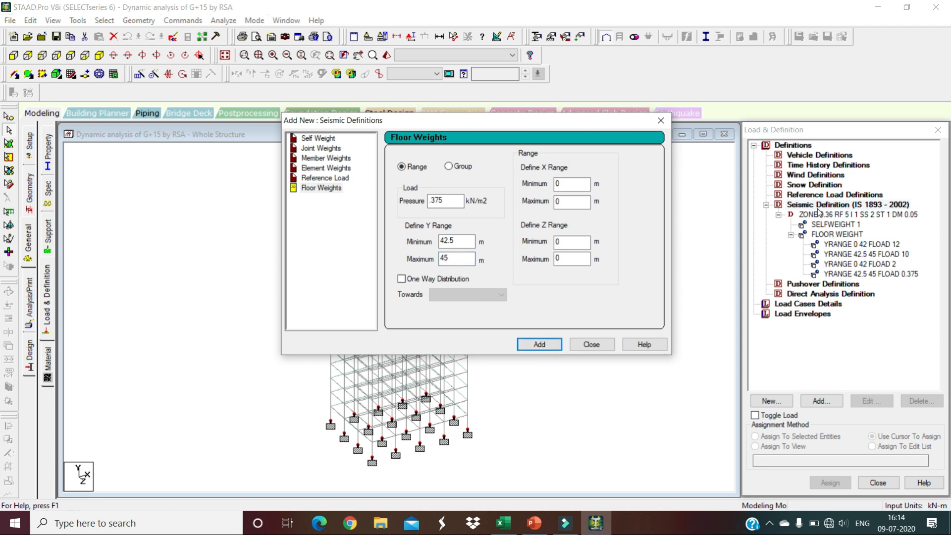
left_click(592, 345)
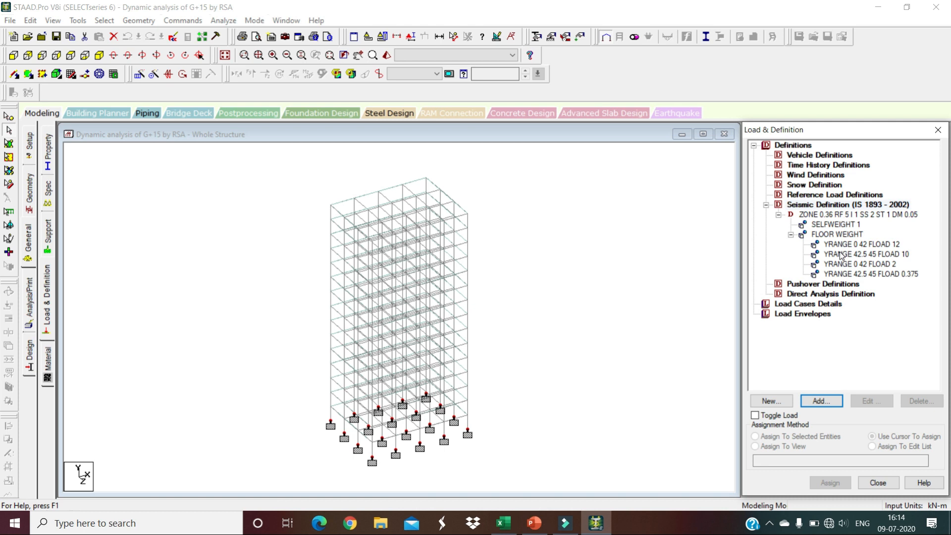
Create primary load case 1 titled "Dead and Live loads" with loading type None
left_click(804, 307)
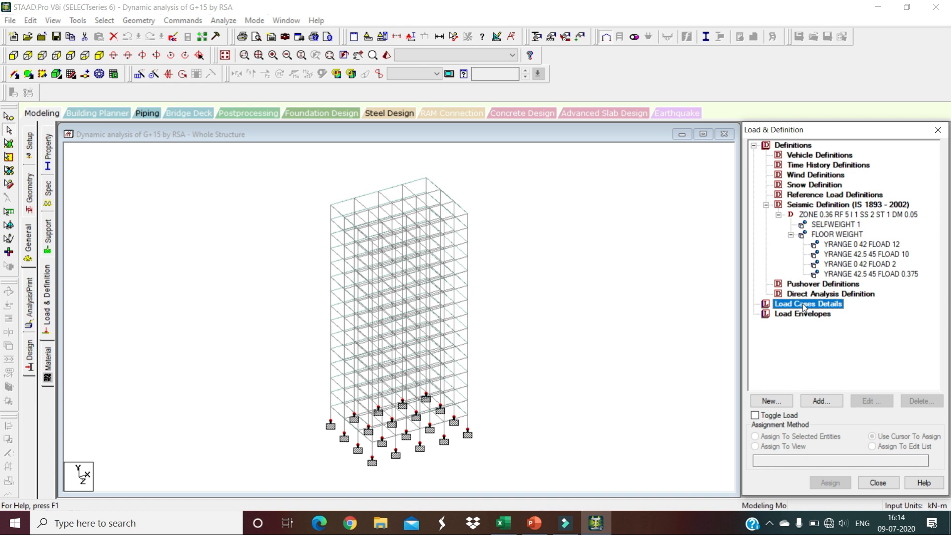
left_click(826, 402)
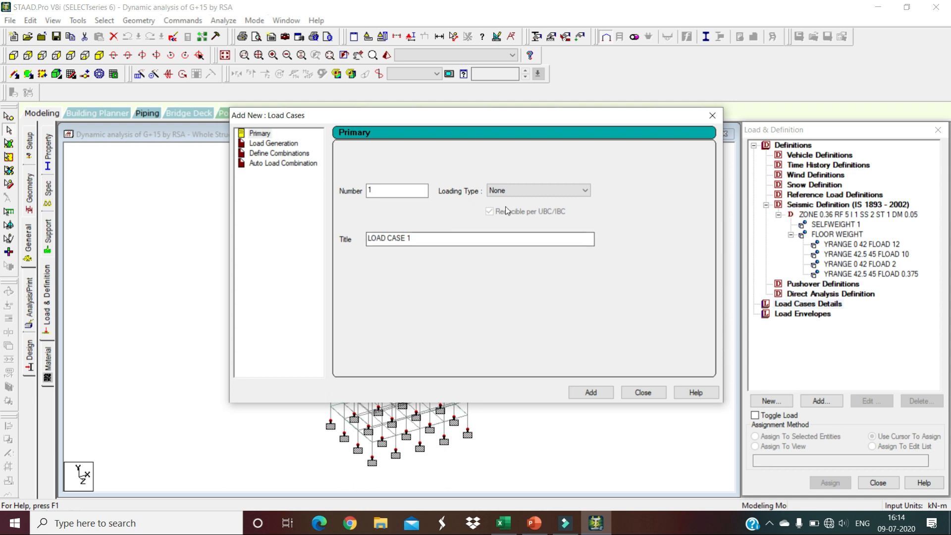
left_click_drag(418, 238, 339, 246)
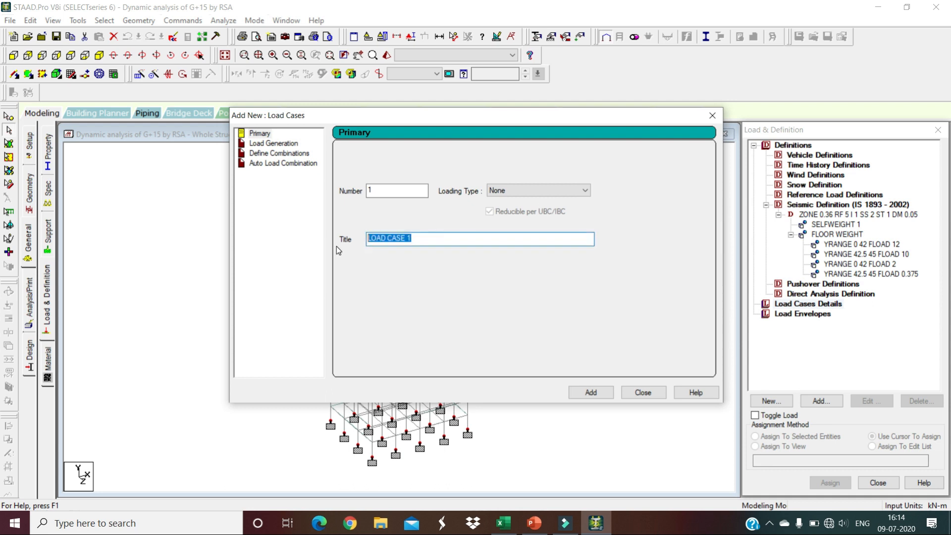
type("Dead and Live loads")
left_click(604, 395)
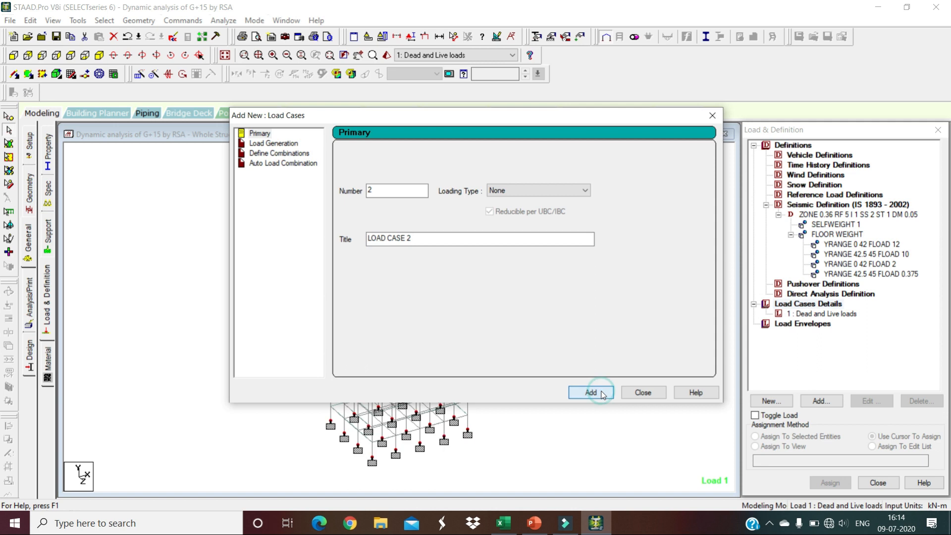
left_click(643, 392)
Add a selfweight load with factor -1 in the Y direction to the Dead and Live loads case
left_click(819, 314)
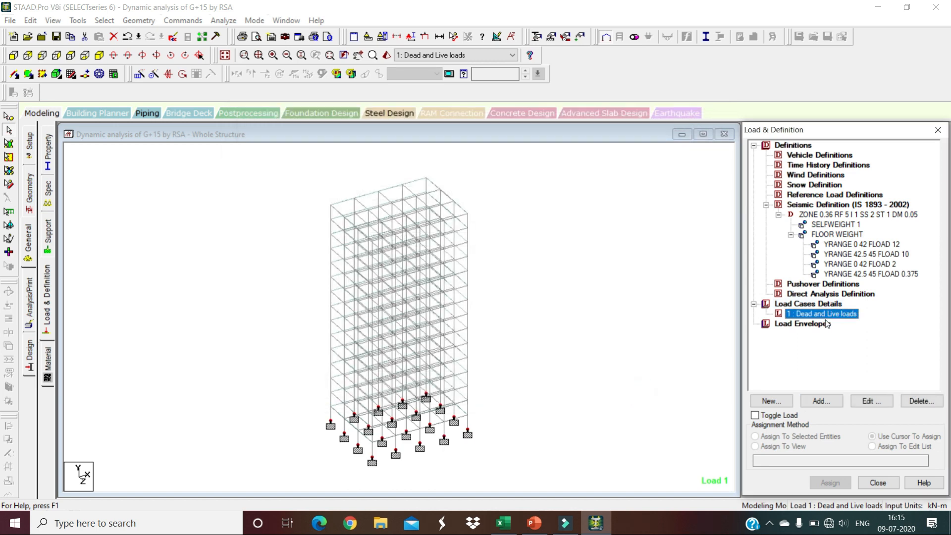
left_click(820, 401)
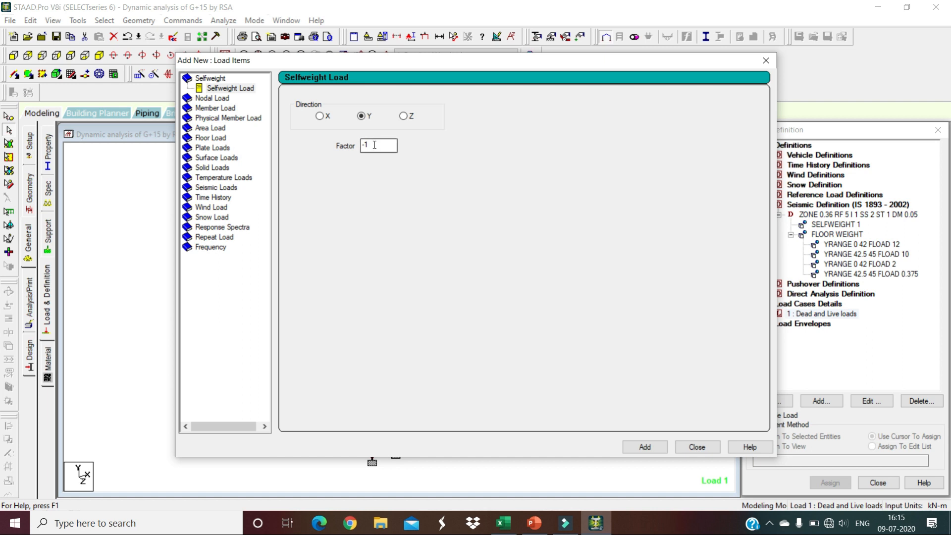
left_click(644, 447)
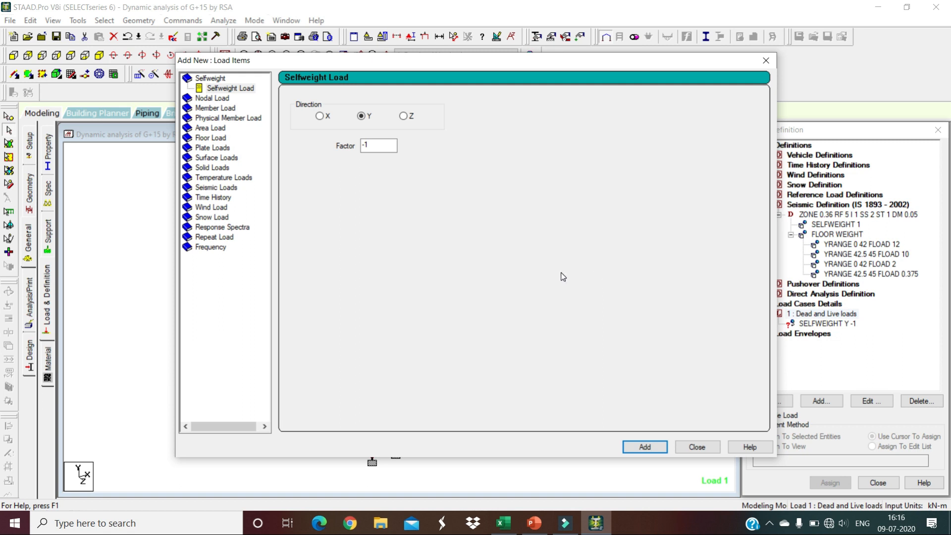
Add a floor load of -12 kN/m2 in Global Y over the Y range 0 to 42 m
left_click(220, 139)
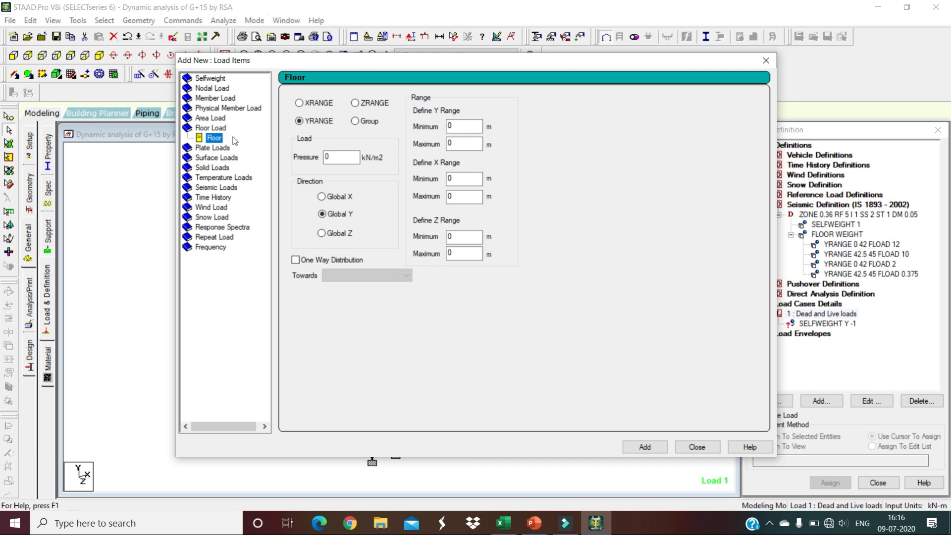
left_click(328, 155)
type("-12")
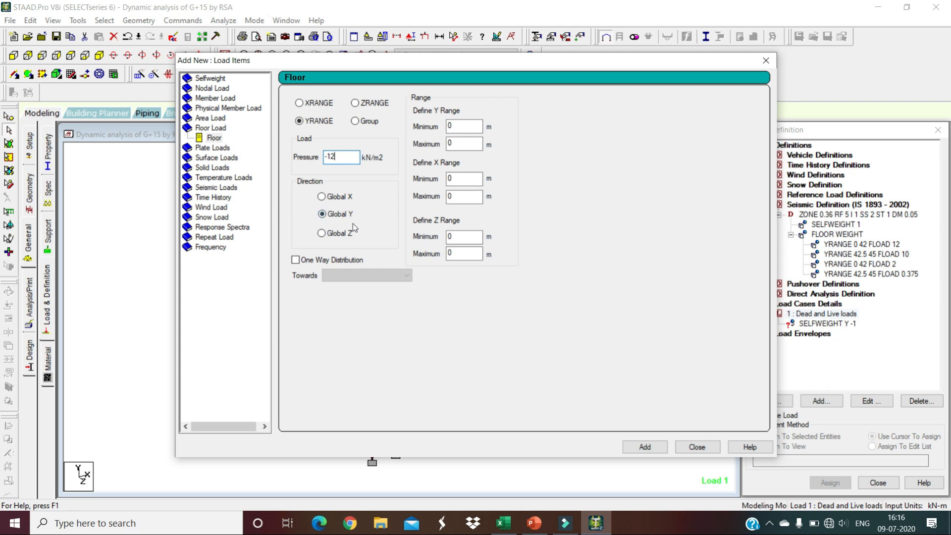
left_click(465, 128)
double_click(460, 145)
type("42")
left_click(655, 446)
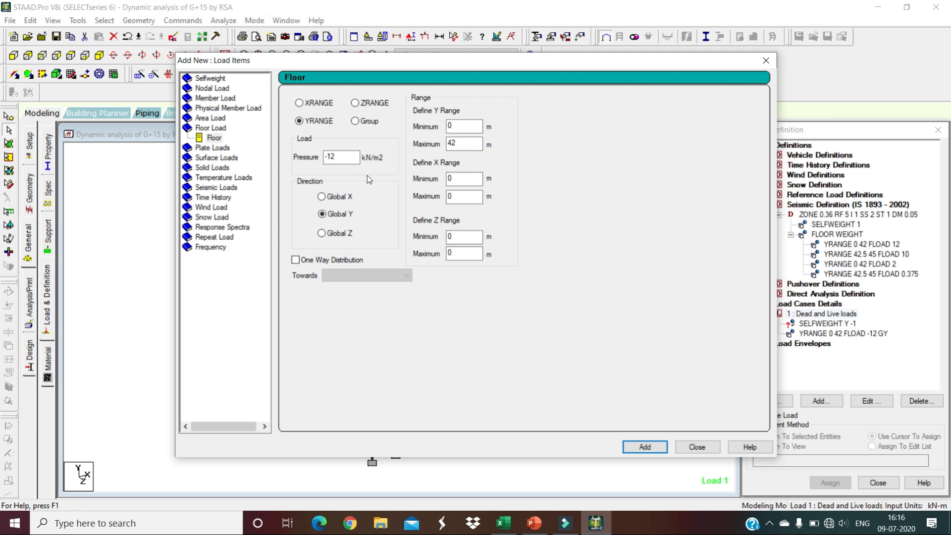
Add a floor load of -10 kN/m2 in Global Y over the Y range 42.5 to 45 m
left_click(349, 161)
type("0")
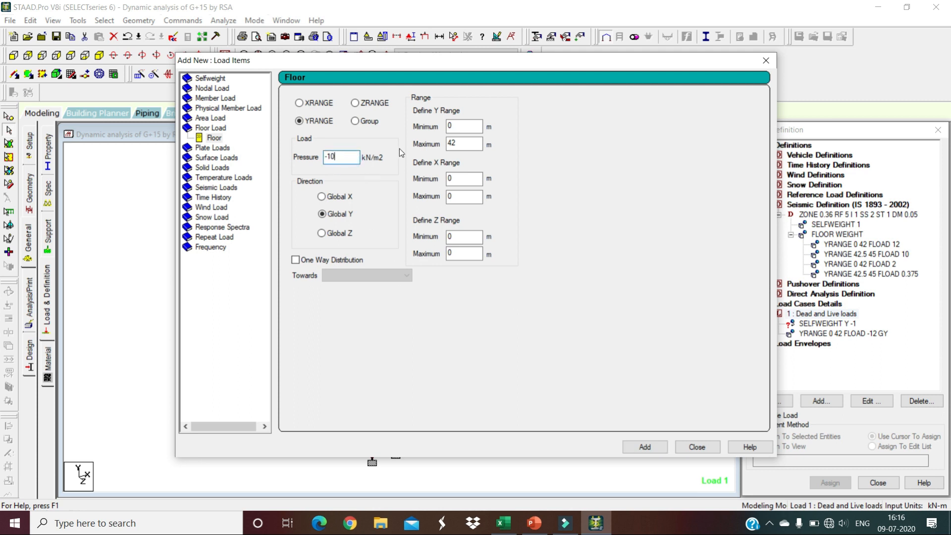
left_click(461, 130)
type("42.5")
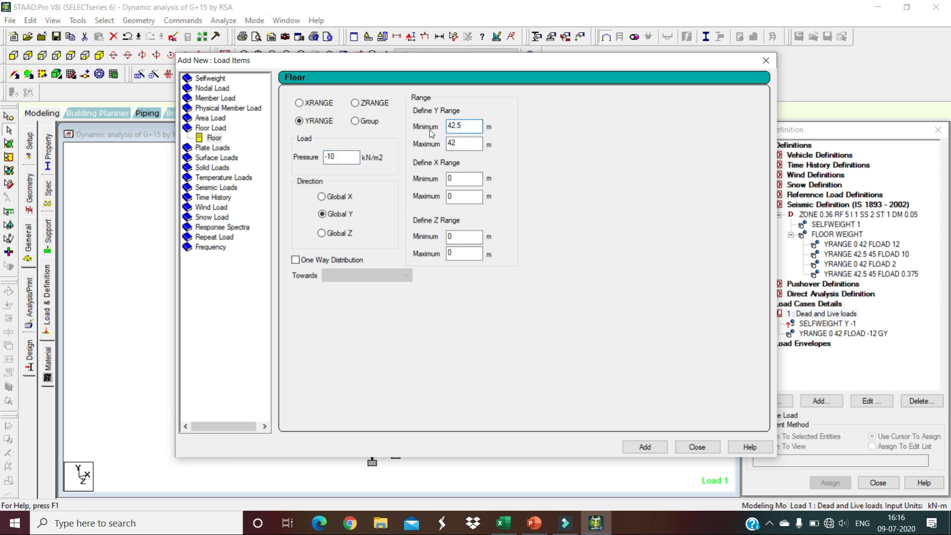
left_click(465, 148)
type("45")
left_click(640, 447)
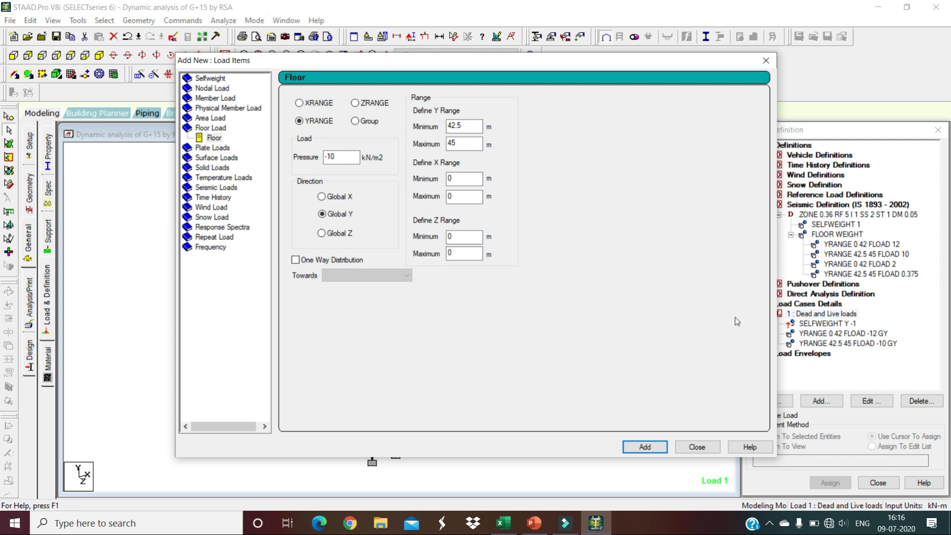
Add a floor load of -4 kN/m2 in Global Y over the Y range 0 to 42 m and accept the auto save
double_click(341, 156)
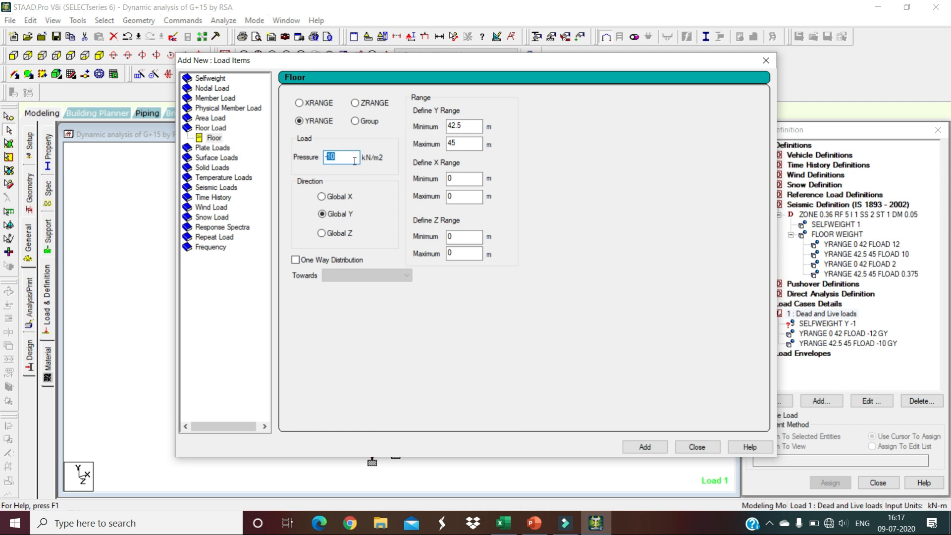
type("-4")
left_click(465, 124)
left_click_drag(445, 124, 423, 123)
type("0")
double_click(461, 142)
type("42")
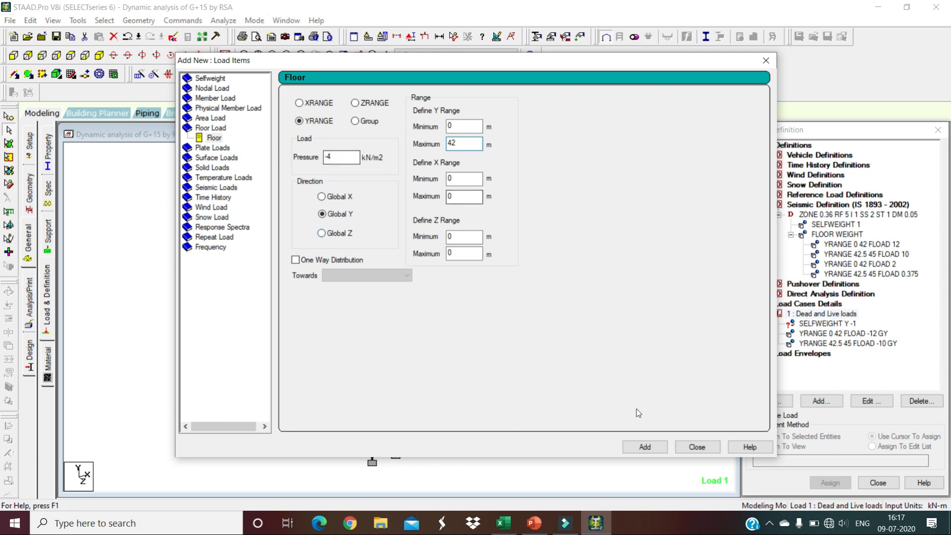
left_click(647, 447)
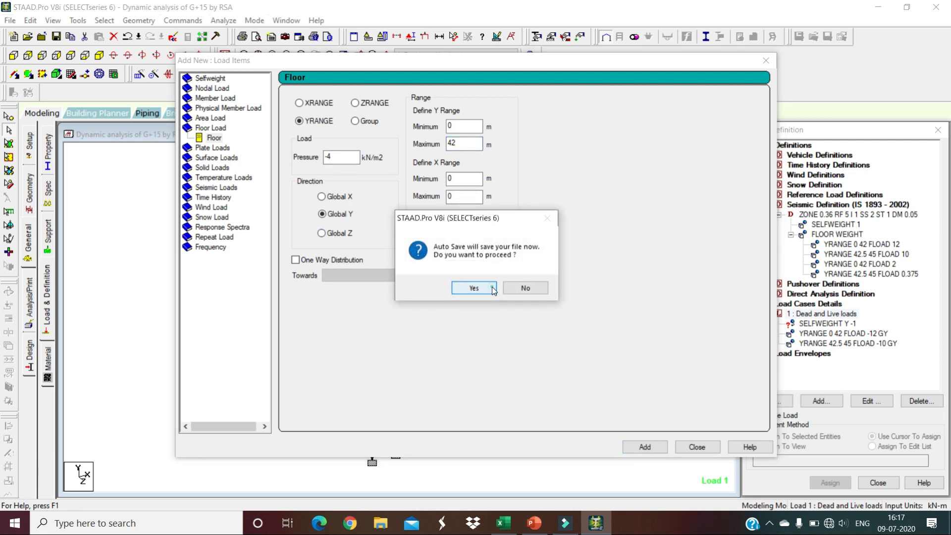
left_click(471, 287)
left_click(393, 278)
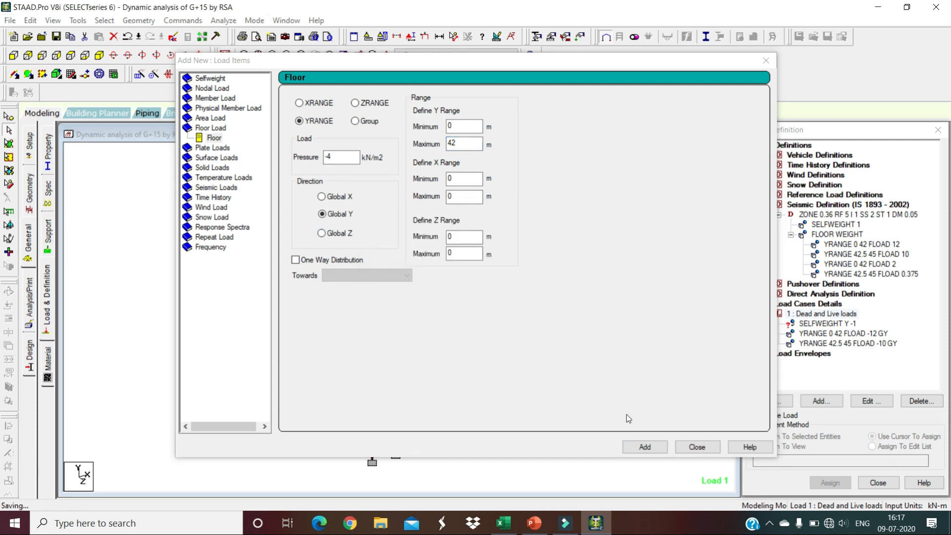
left_click(644, 448)
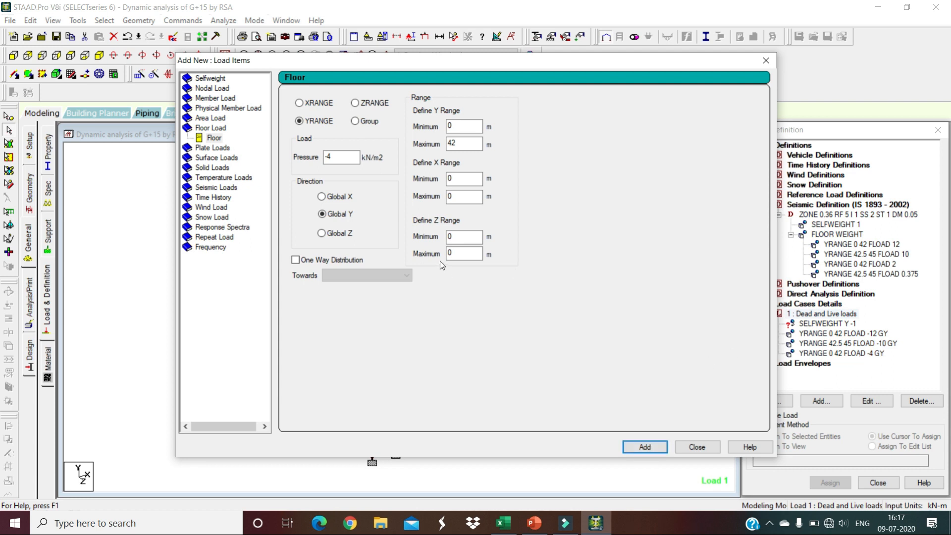
Add a floor load of -1.5 kN/m2 in Global Y over the Y range 42.5 to 45 m and finish adding load items
left_click(336, 157)
key("BackSpace")
type("1.5")
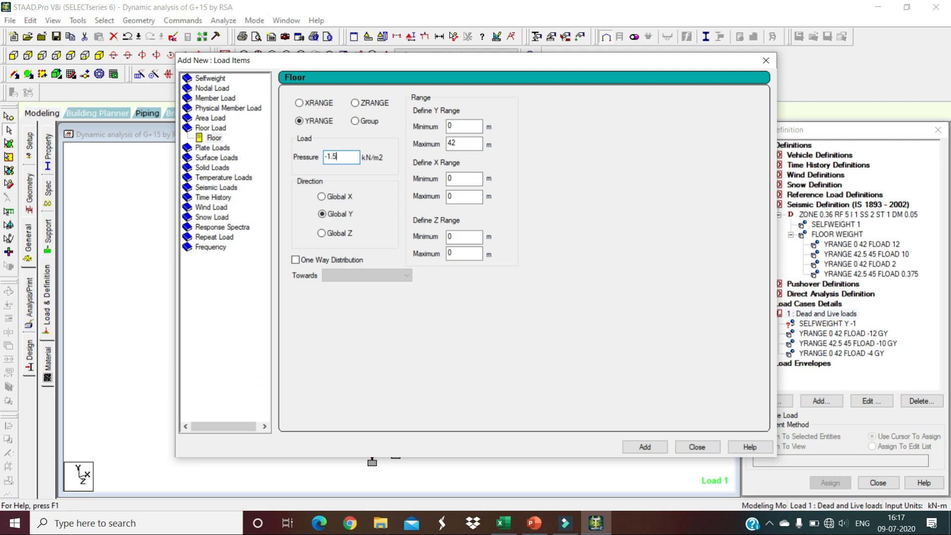
double_click(463, 126)
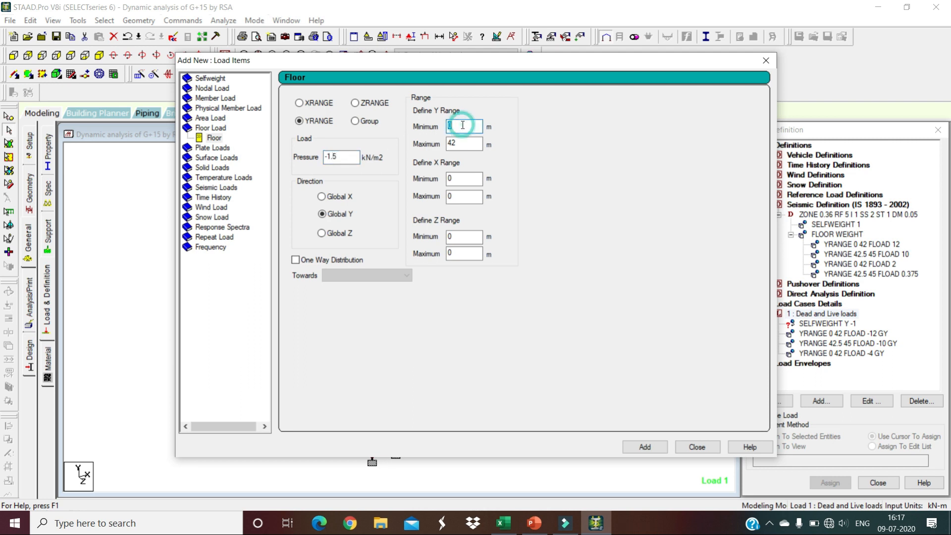
type("42.5")
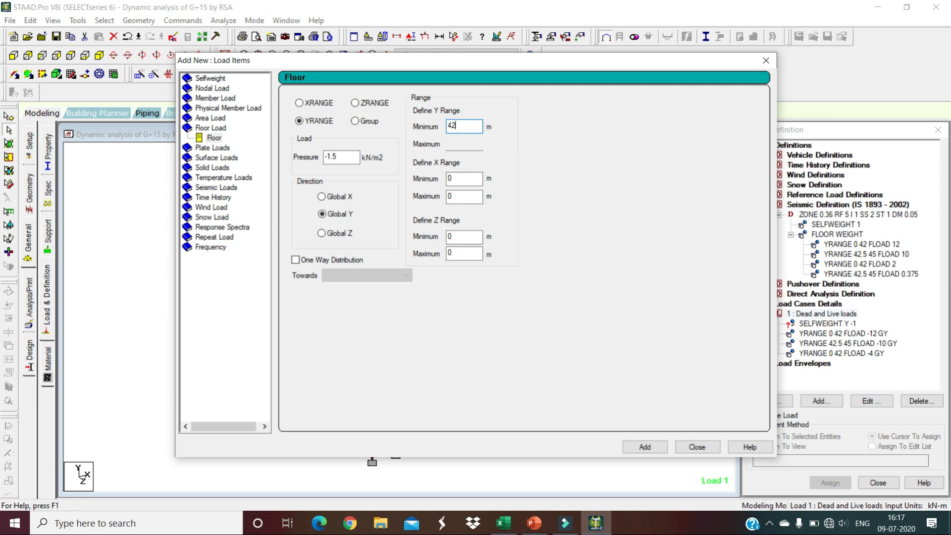
double_click(464, 143)
type("45")
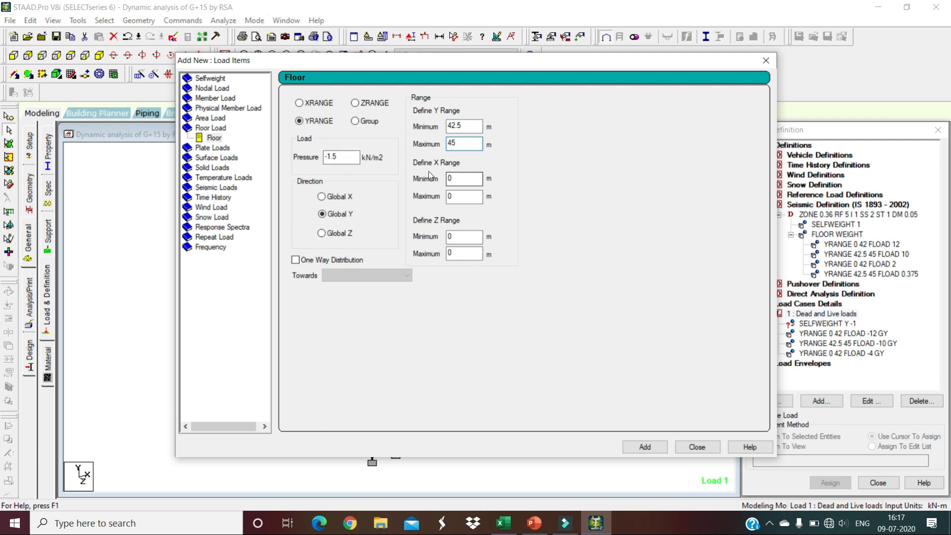
left_click(655, 448)
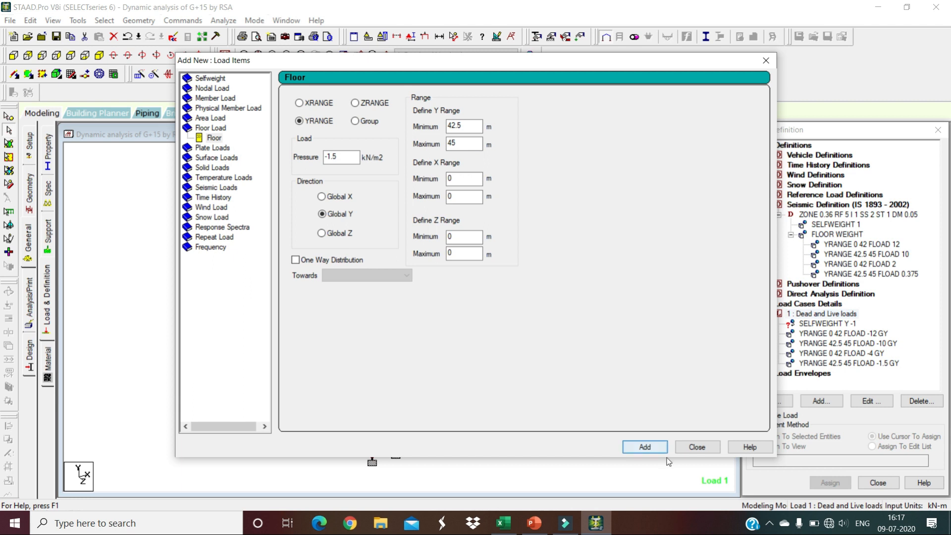
left_click(694, 448)
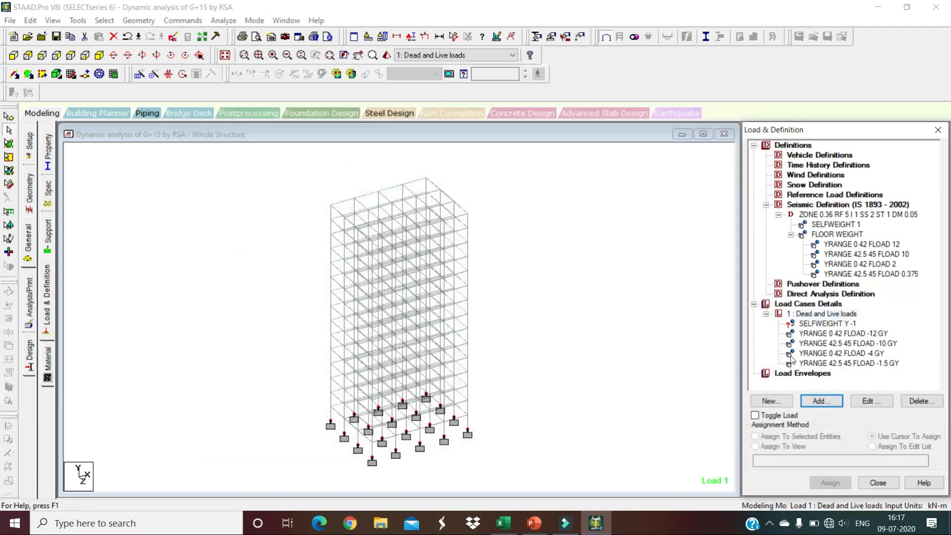
Assign the selfweight load of the Dead and Live loads case to the whole structure in view
left_click(846, 325)
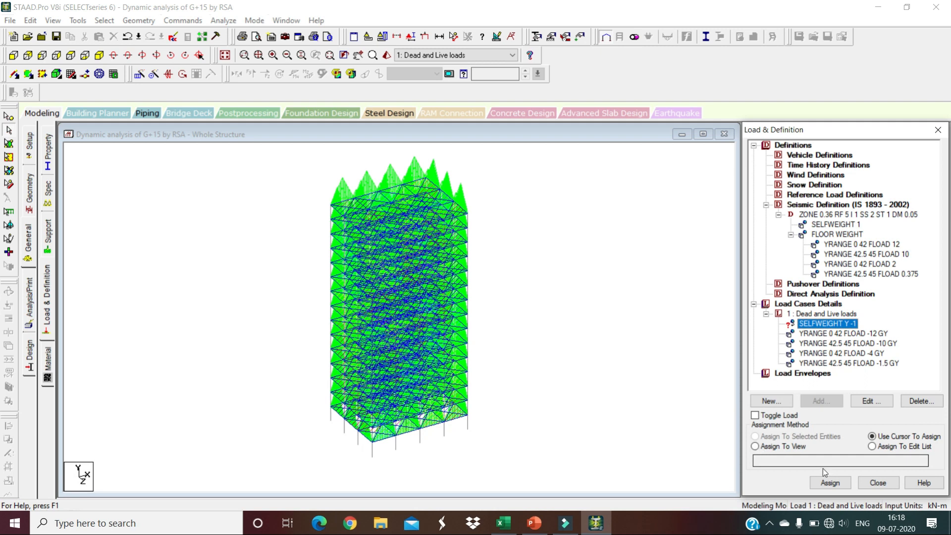
left_click(755, 446)
left_click(831, 483)
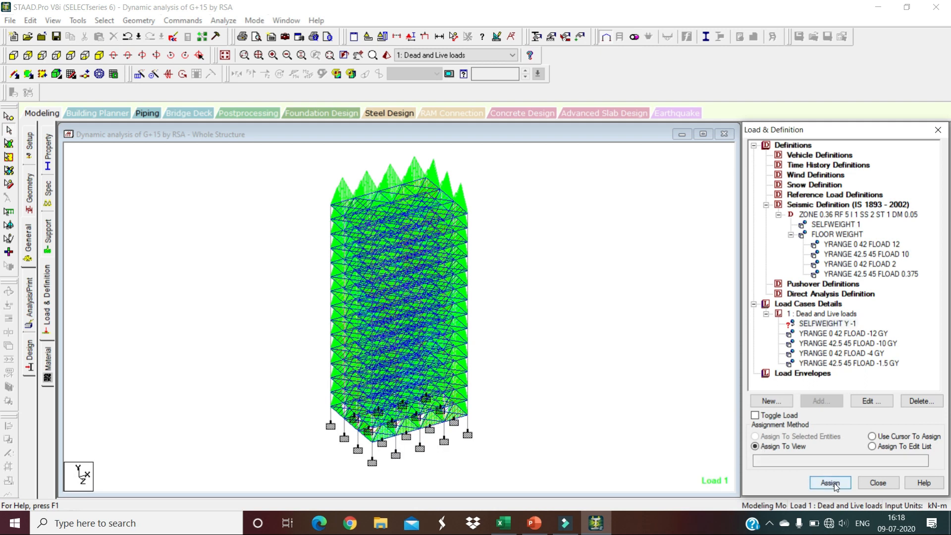
left_click(863, 341)
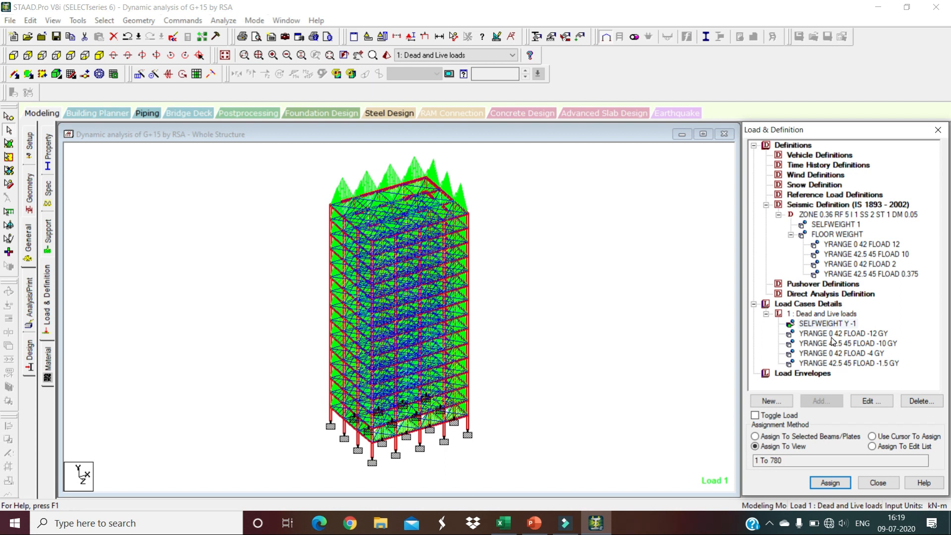
Create primary load case 2 of loading type Seismic titled "Seismic loads" and select it in the load list
left_click(815, 304)
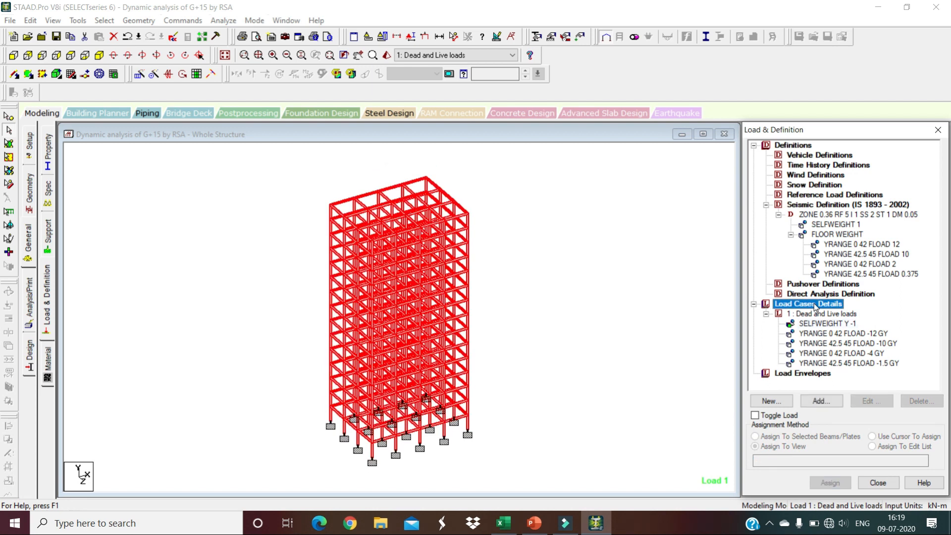
left_click(832, 403)
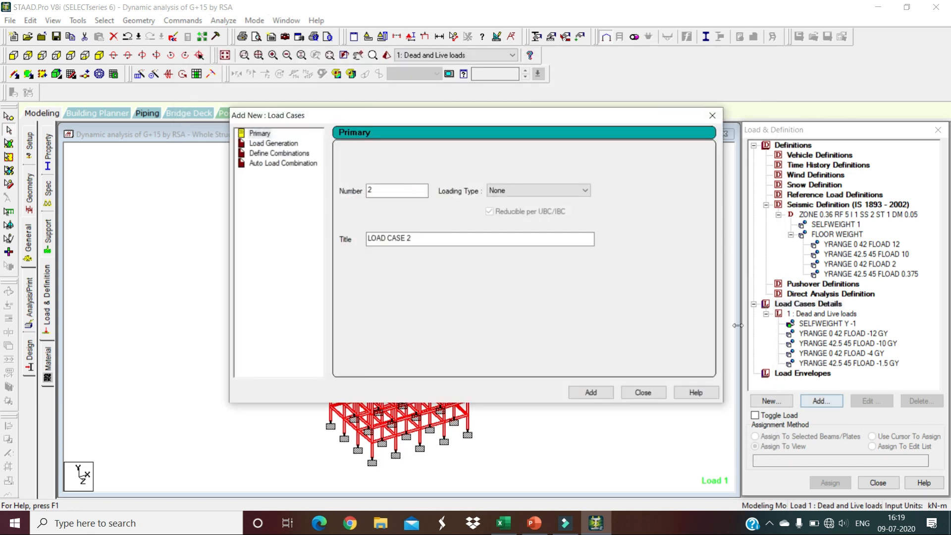
left_click(545, 193)
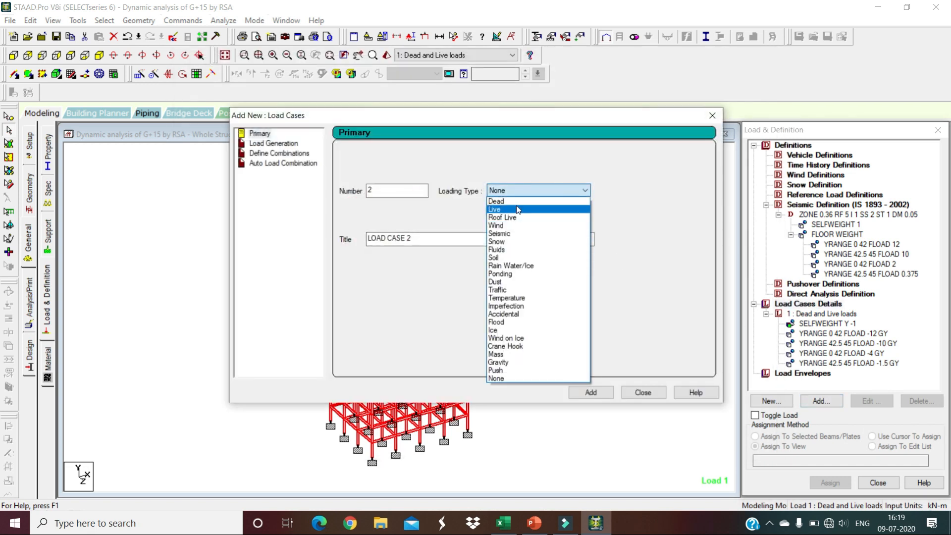
left_click(510, 234)
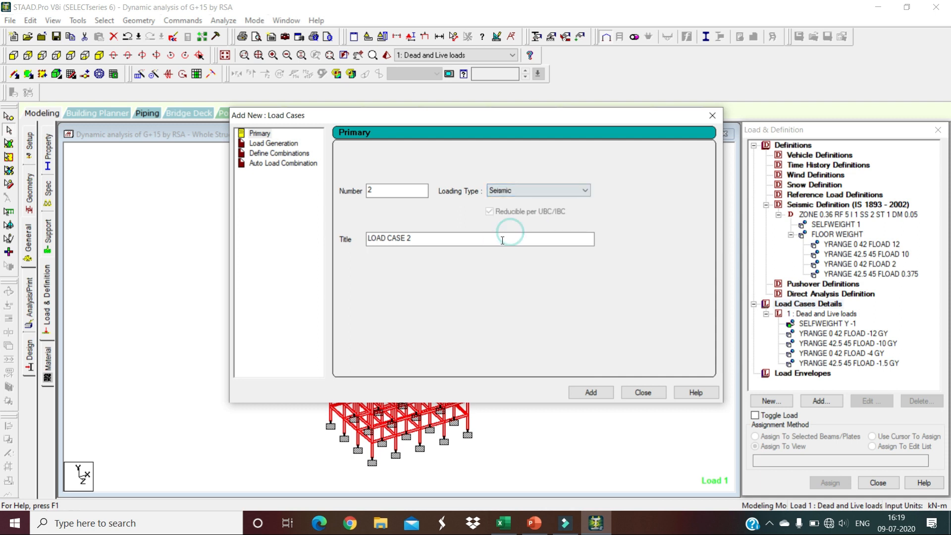
triple_click(403, 238)
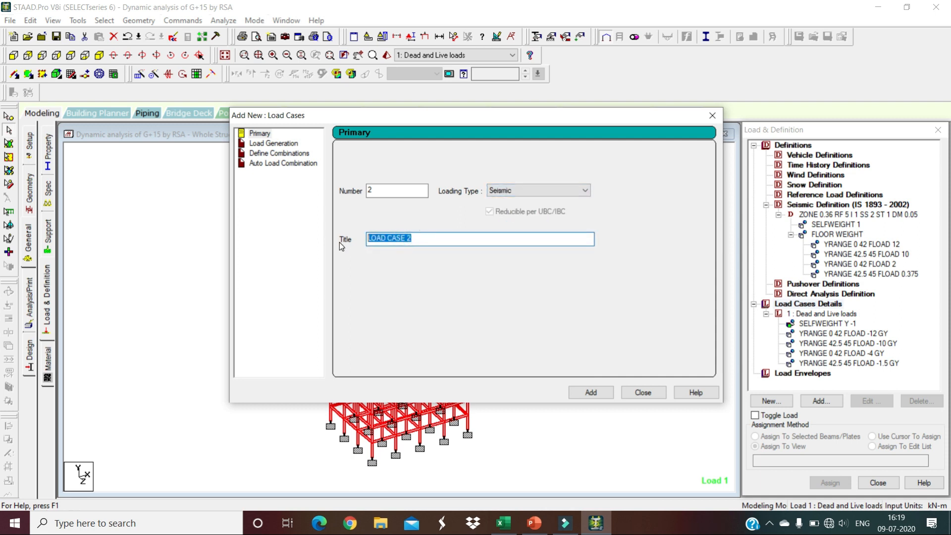
type("Seismic loads")
left_click(604, 396)
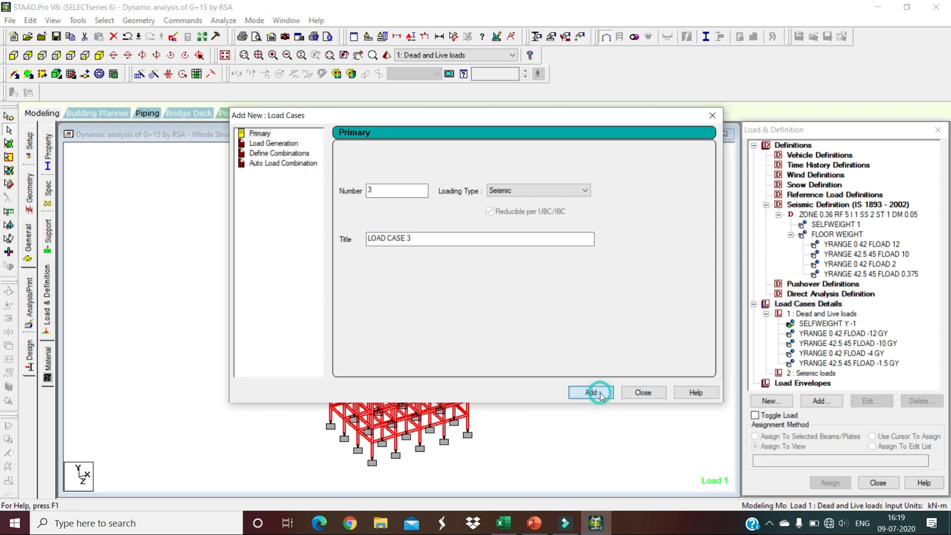
left_click(643, 392)
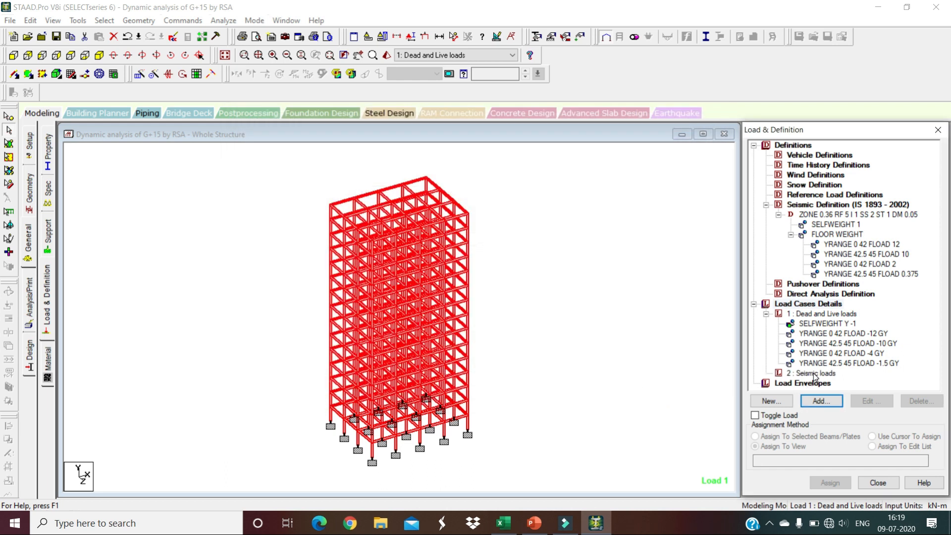
left_click(815, 374)
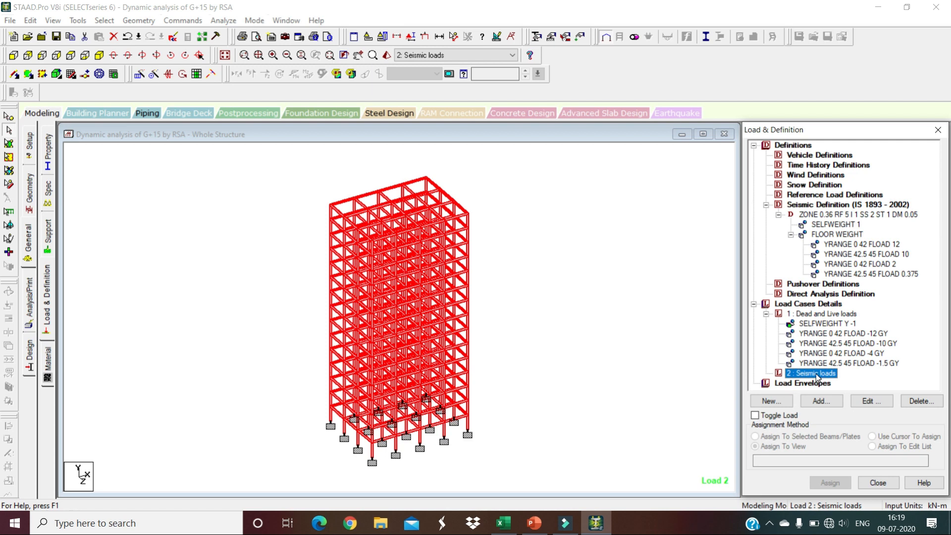
Add a selfweight load in the X direction with factor 1 to the Seismic loads case
left_click(833, 405)
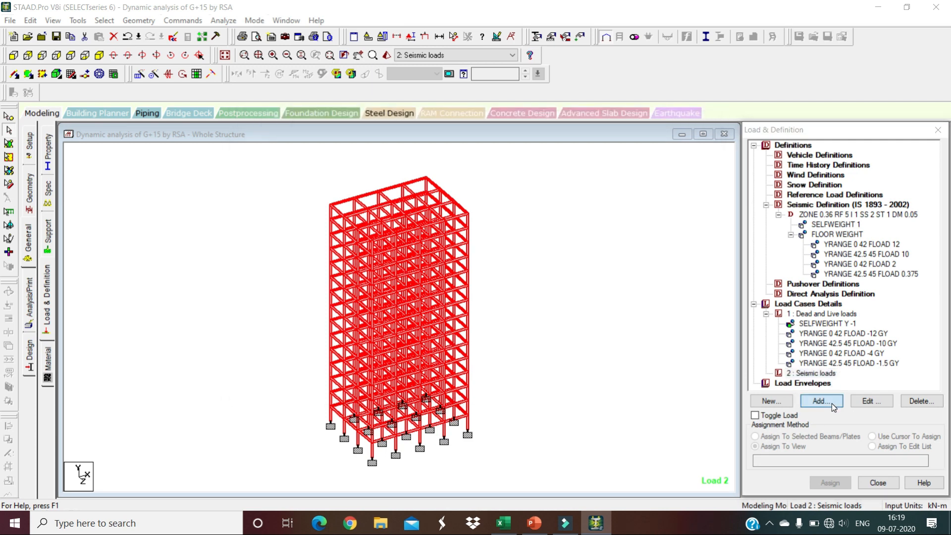
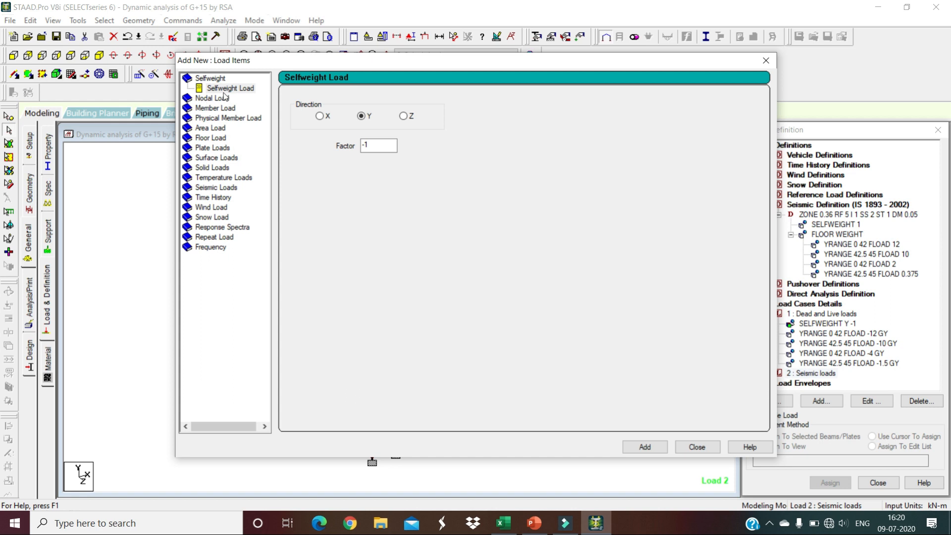
left_click(319, 117)
left_click_drag(394, 145, 320, 147)
type("1")
left_click(659, 448)
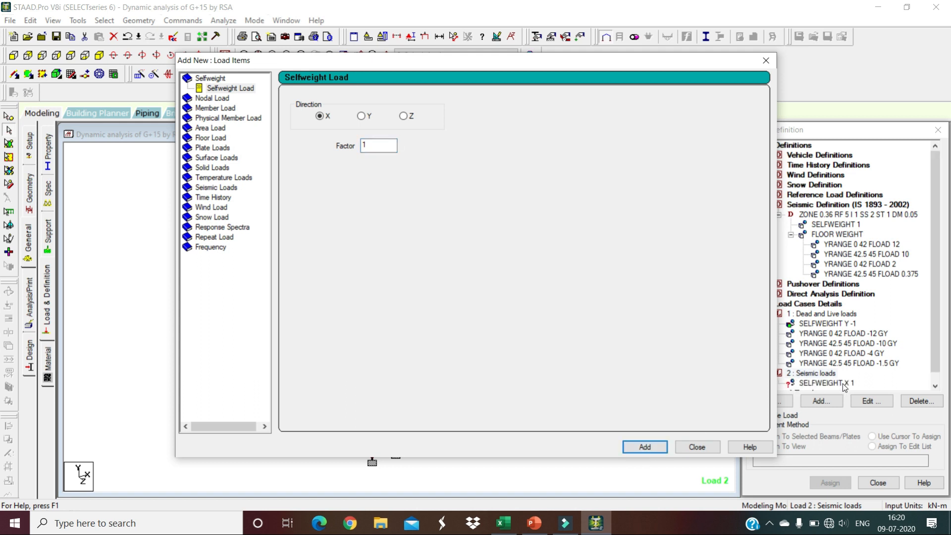
Add selfweight loads with factor 1 in the Y and Z directions to the Seismic loads case
left_click(361, 116)
left_click(655, 448)
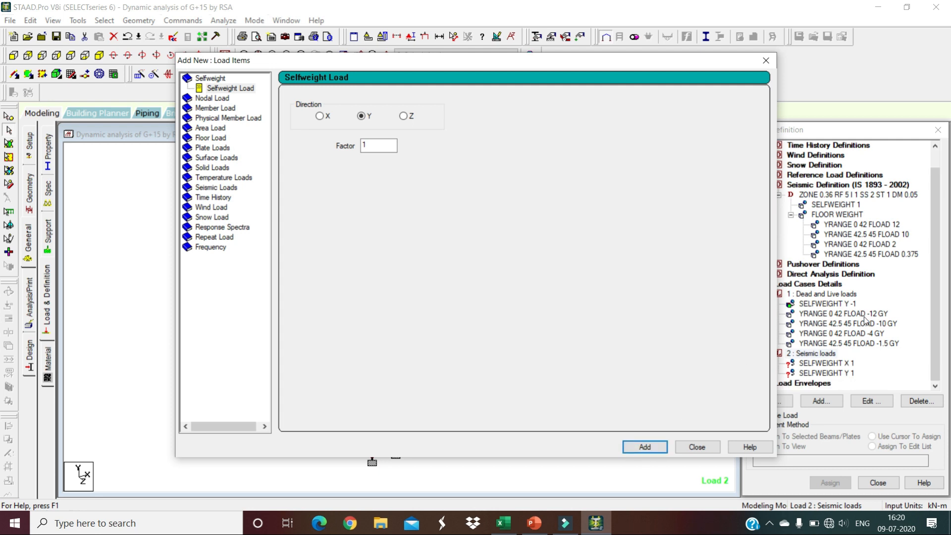
left_click(403, 116)
left_click(374, 145)
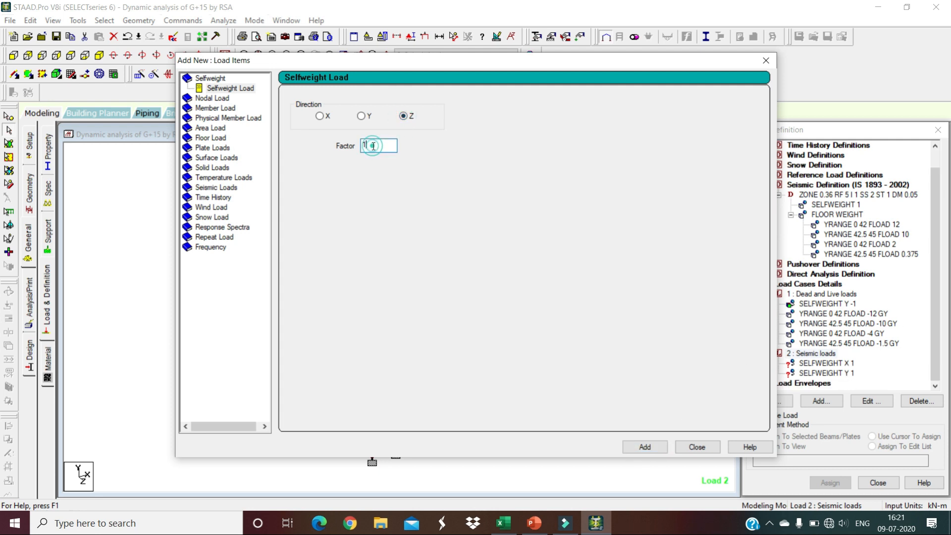
left_click(643, 446)
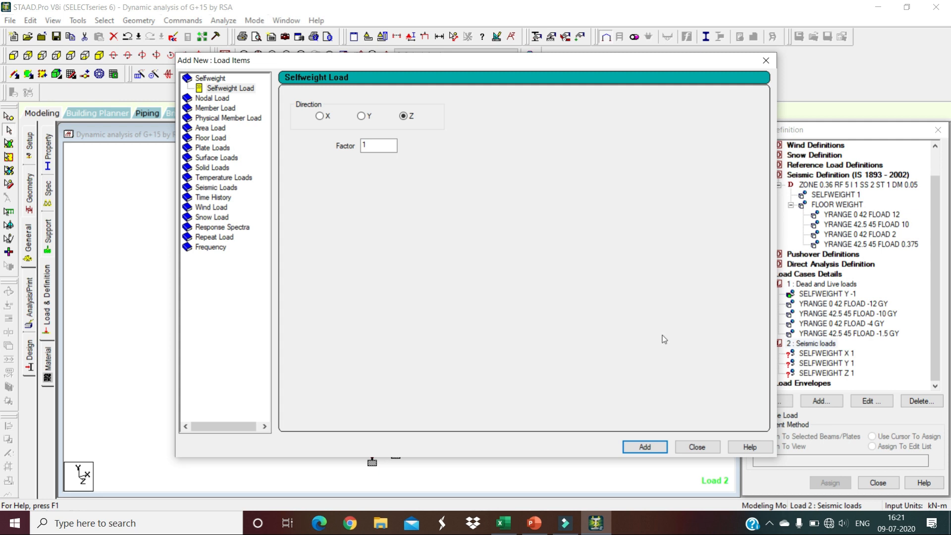
Add a floor load of 12 kN/m2 in Global X over the Y range 0 to 42 m
left_click(221, 139)
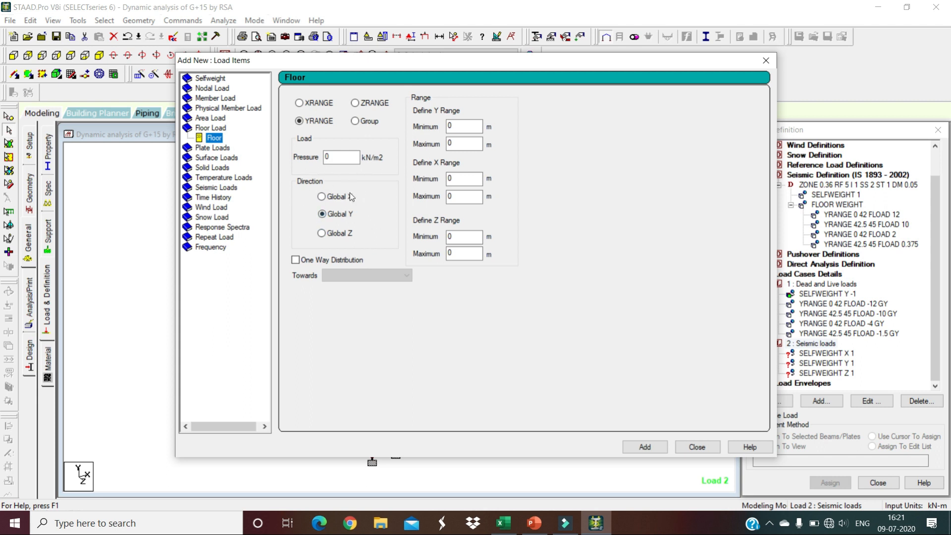
double_click(330, 161)
type("12")
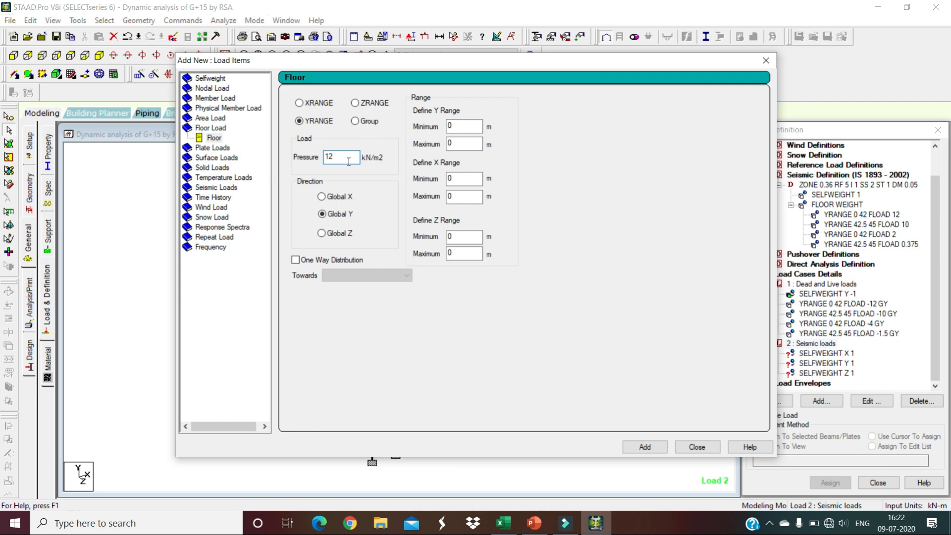
left_click(337, 197)
left_click(460, 127)
double_click(460, 144)
type("42")
left_click(654, 449)
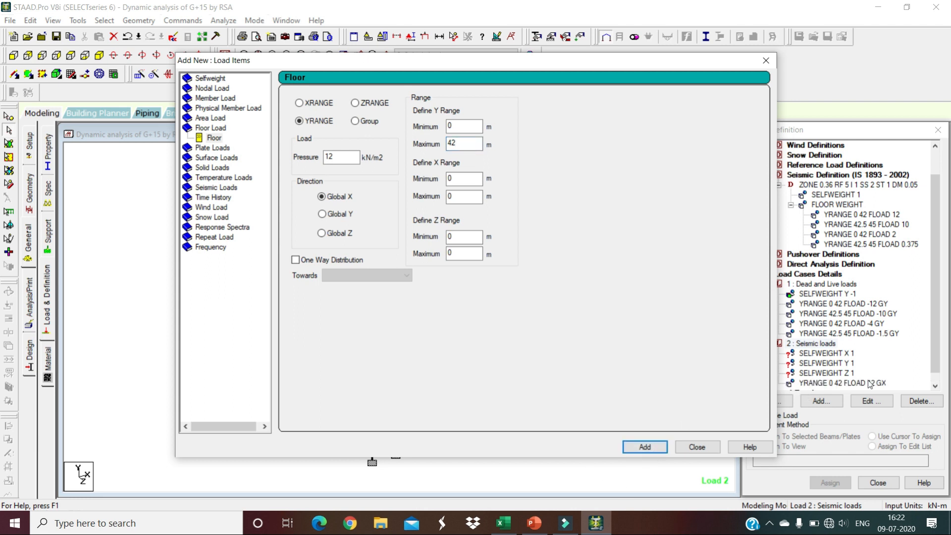
Add the 12 kN/m2 floor load over Y 0 to 42 m in Global Y and Global Z, and accept the auto save
left_click(340, 214)
left_click(644, 446)
left_click(327, 234)
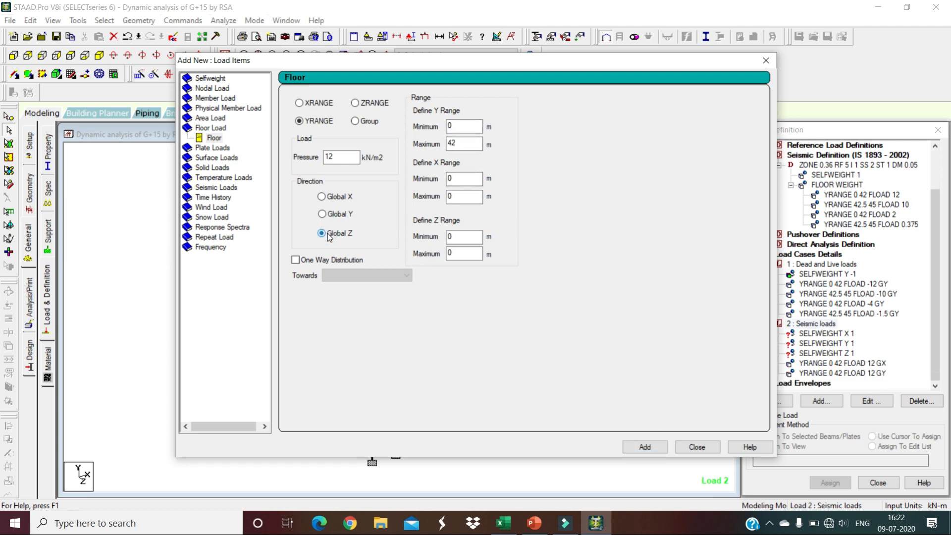
left_click(645, 447)
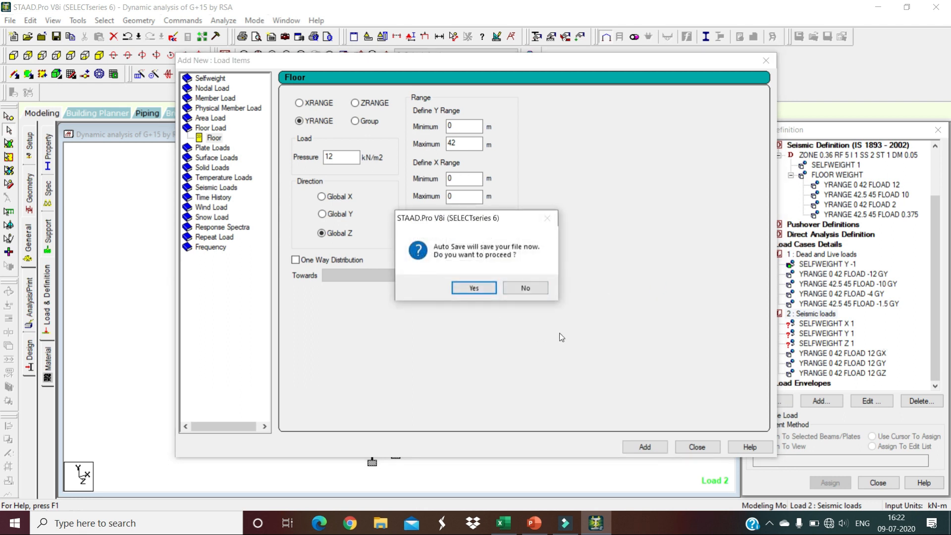
left_click(478, 290)
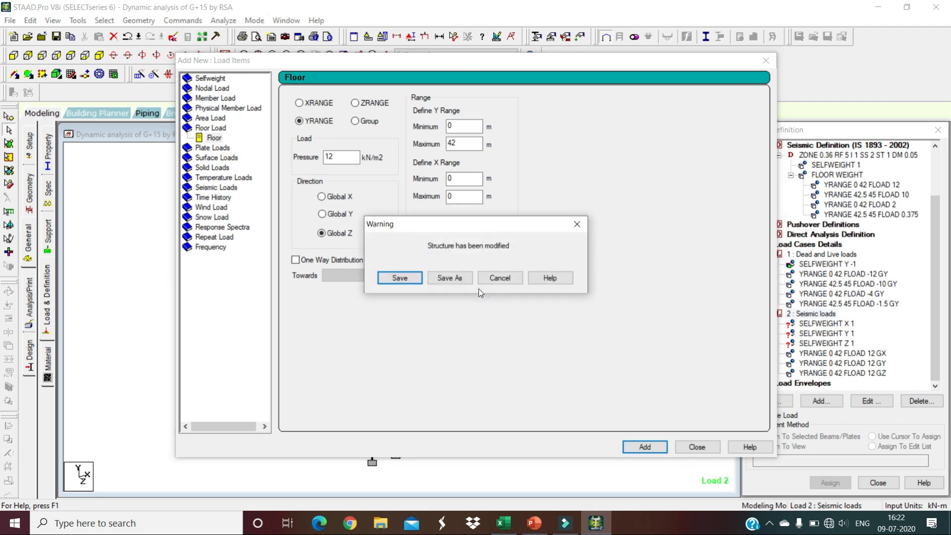
left_click(413, 277)
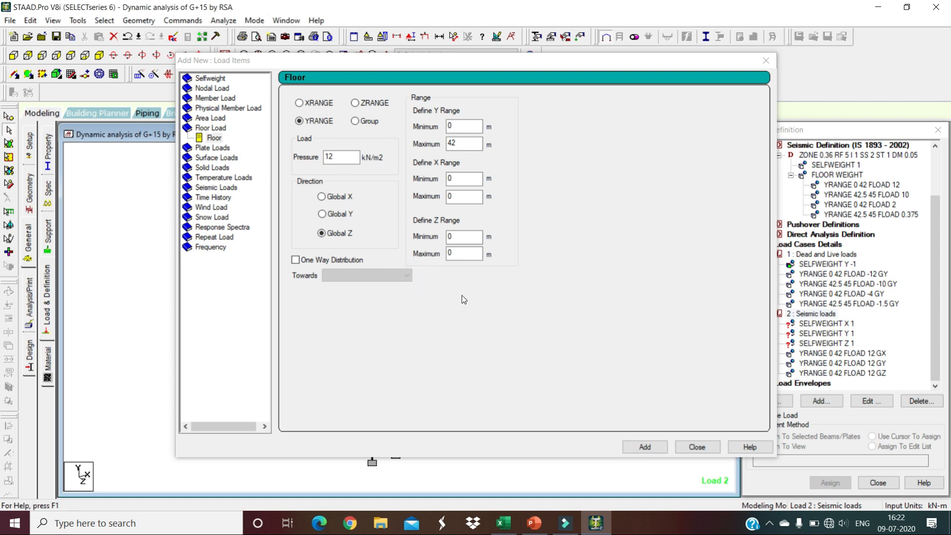
Add a floor load of 10 kN/m2 in Global X over the Y range 42.5 to 45 m
left_click(340, 159)
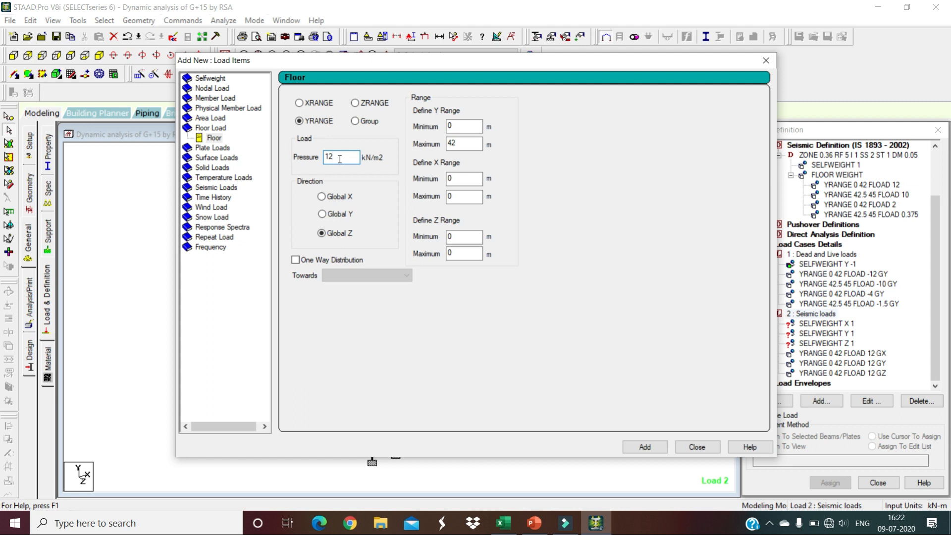
key("BackSpace")
type("0")
left_click(347, 194)
double_click(462, 127)
type("42.5")
double_click(466, 146)
type("45")
double_click(465, 125)
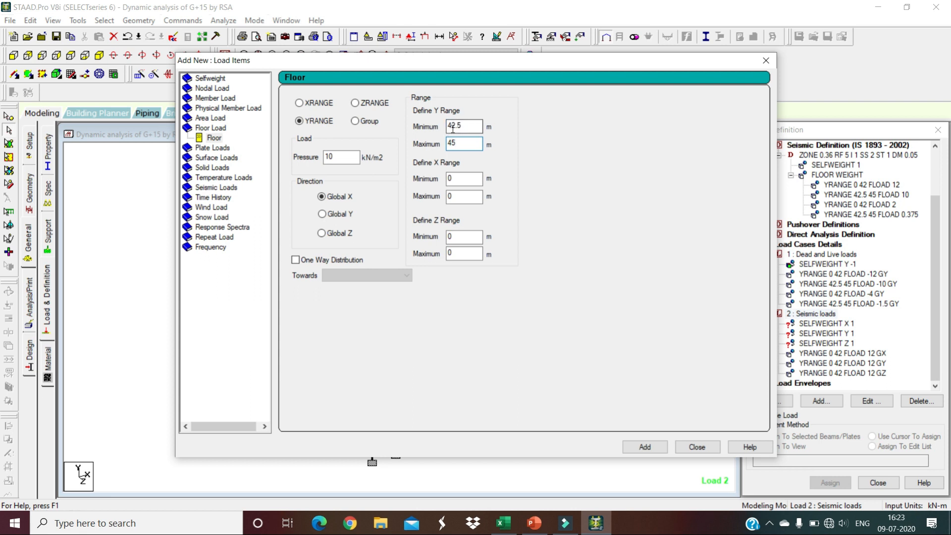
left_click(458, 142)
left_click(656, 448)
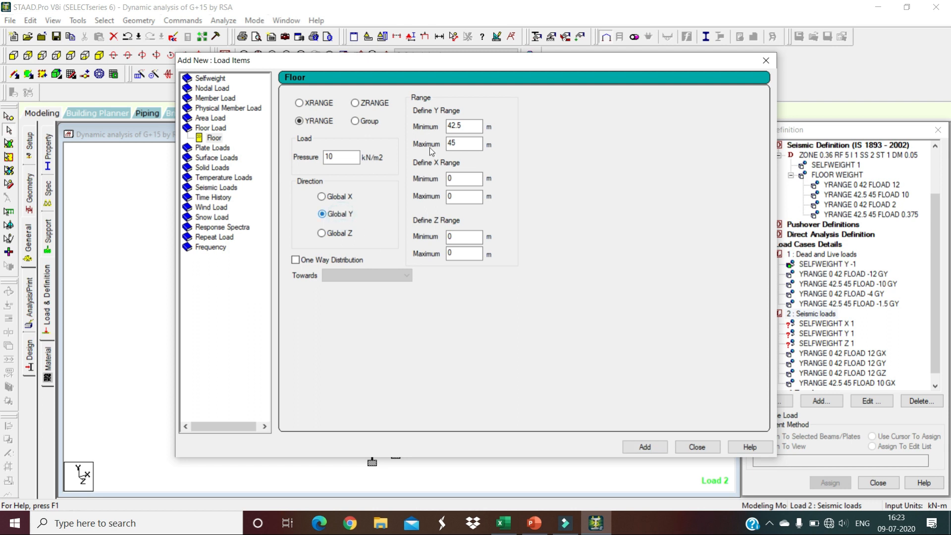
Add the 10 kN/m2 floor load over Y 42.5 to 45 m in Global Y and Global Z
left_click(645, 447)
left_click(336, 236)
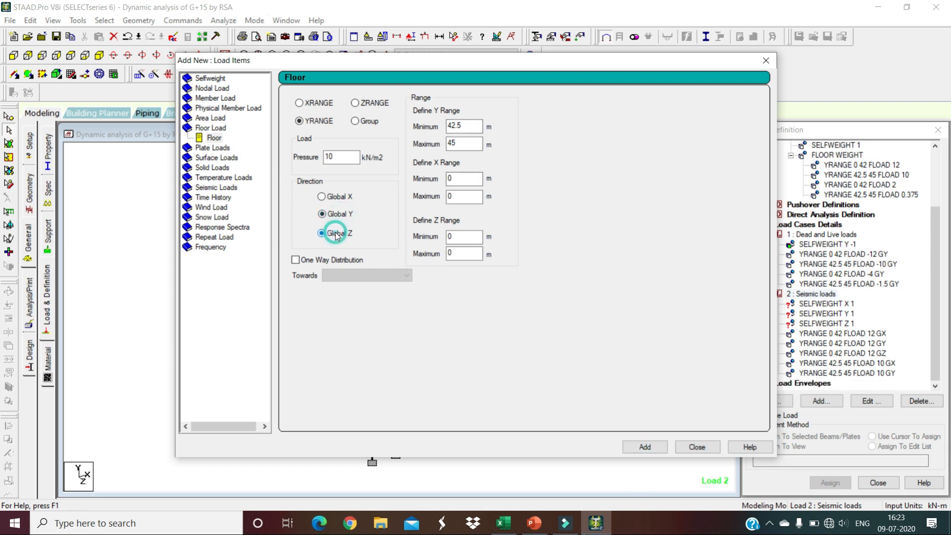
left_click(655, 451)
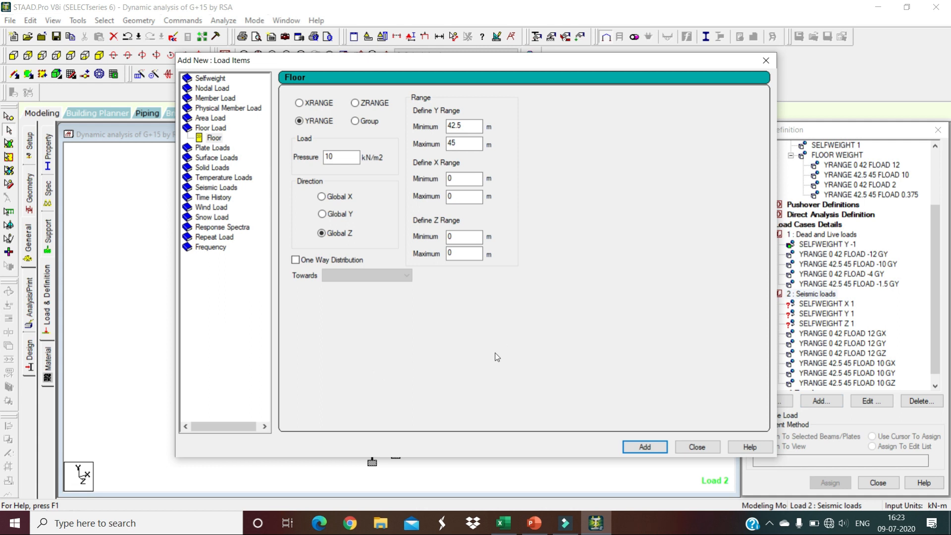
Add a floor load of 2 kN/m2 in Global X over the Y range 0 to 42 m
left_click(341, 158)
double_click(340, 158)
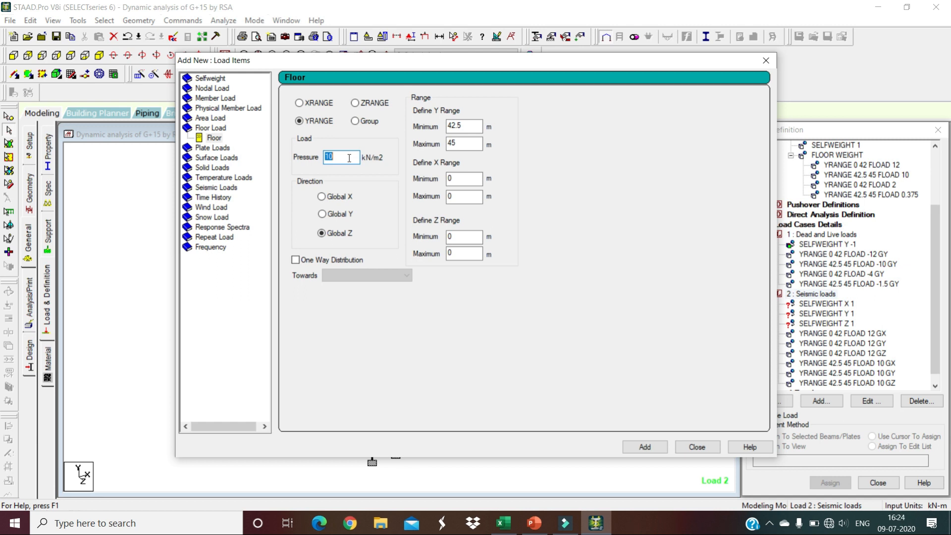
type("2")
left_click(341, 197)
left_click_drag(469, 128, 438, 129)
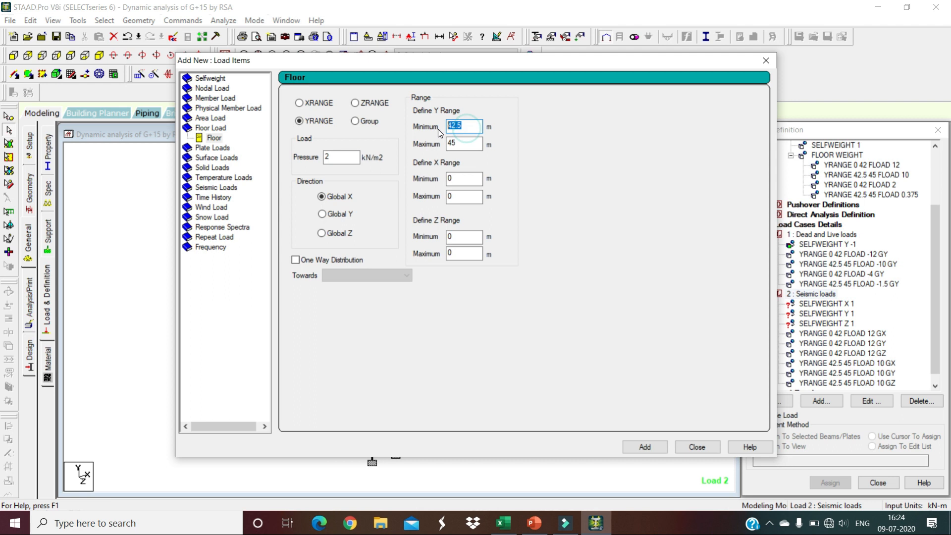
type("0")
left_click(470, 145)
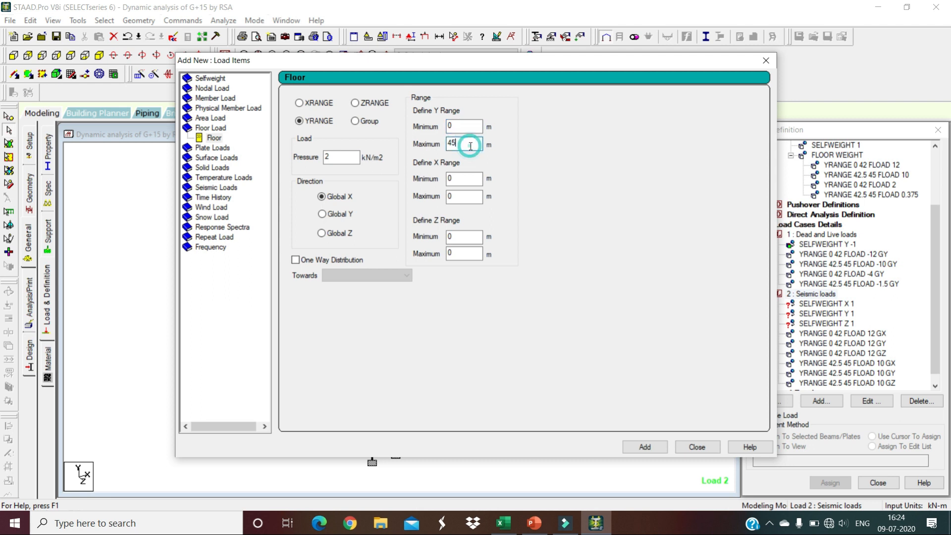
type("2")
left_click(645, 447)
Add the 2 kN/m2 floor load over Y 0 to 42 m in Global Y and Global Z
left_click(337, 214)
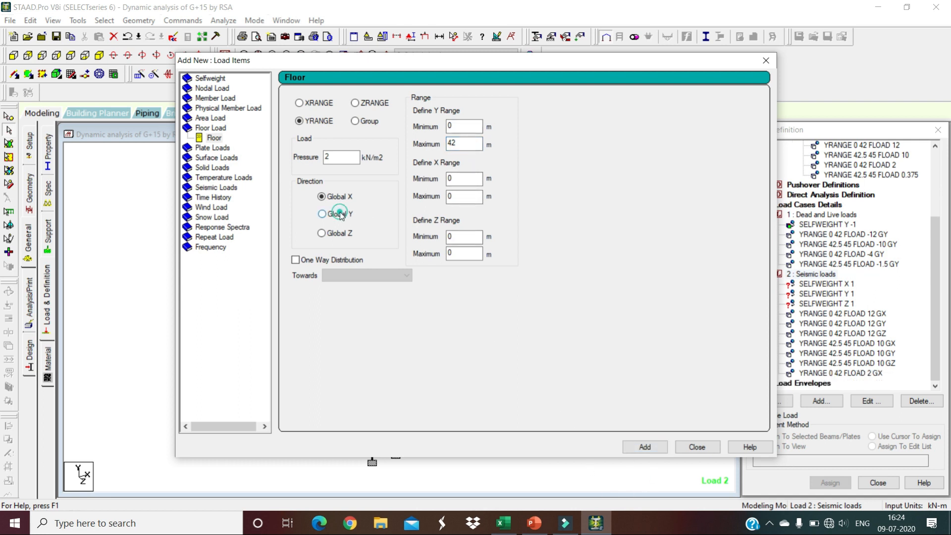
left_click(661, 446)
left_click(335, 233)
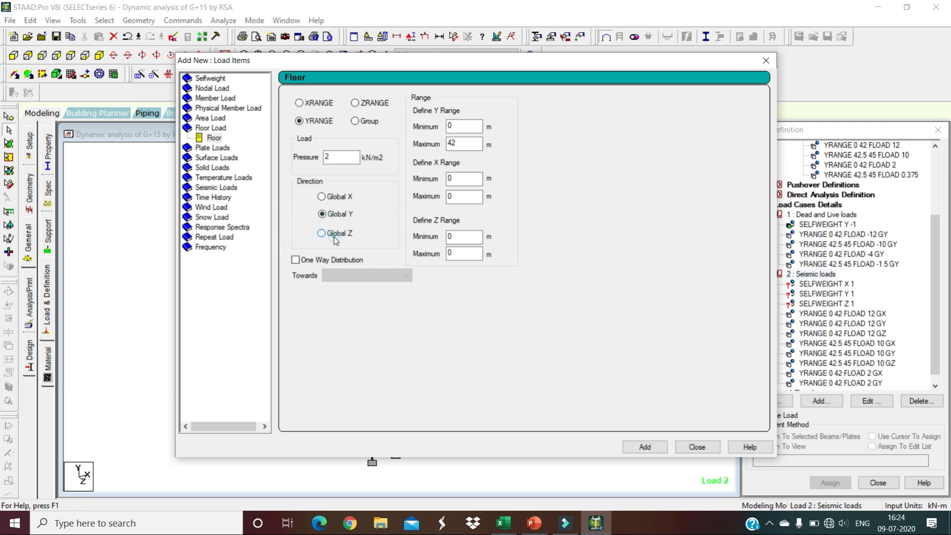
left_click(654, 448)
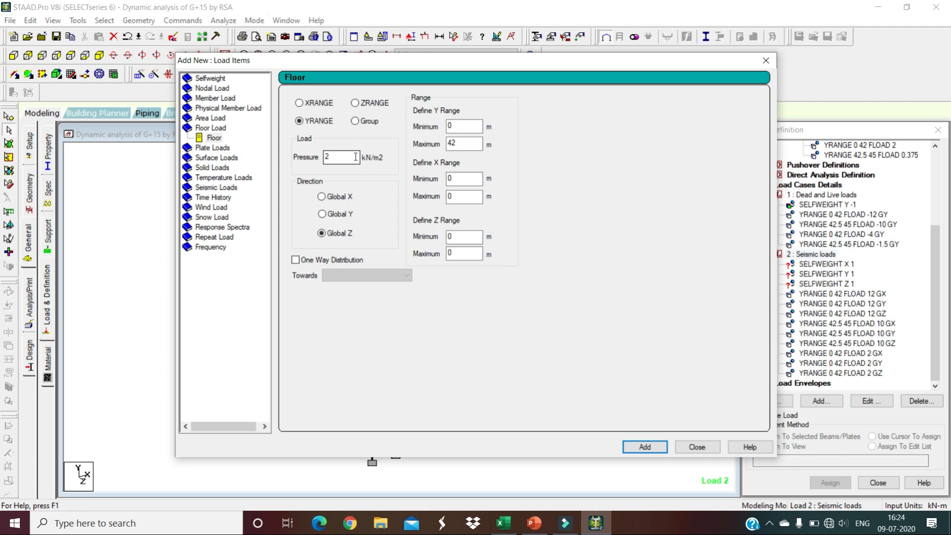
Add a floor load of 0.375 kN/m2 in Global X over the Y range 42.5 to 45 m
double_click(352, 158)
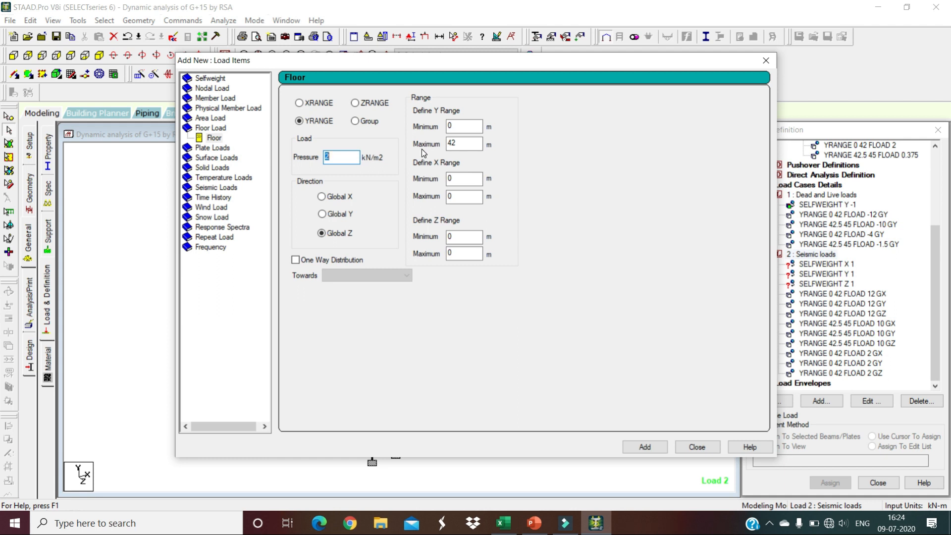
type(".375")
left_click(349, 197)
double_click(460, 127)
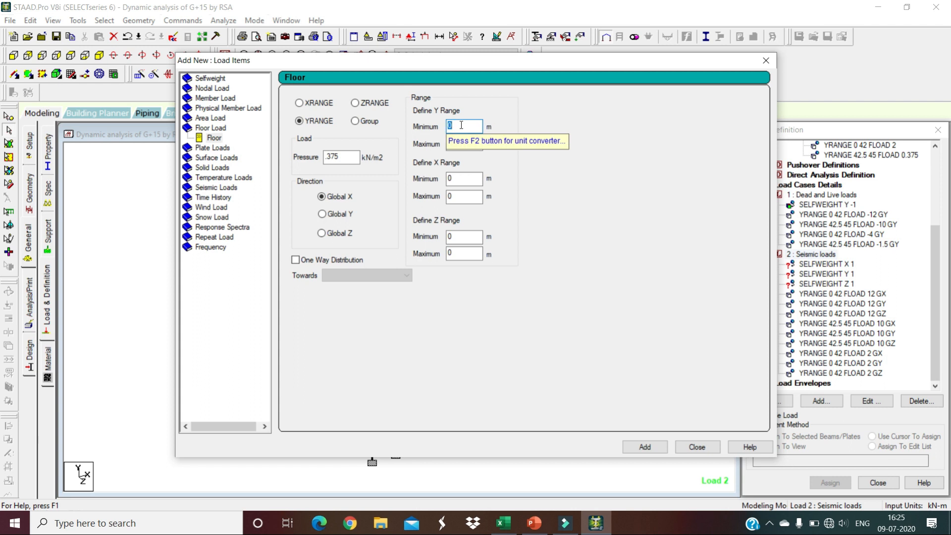
type("42.5")
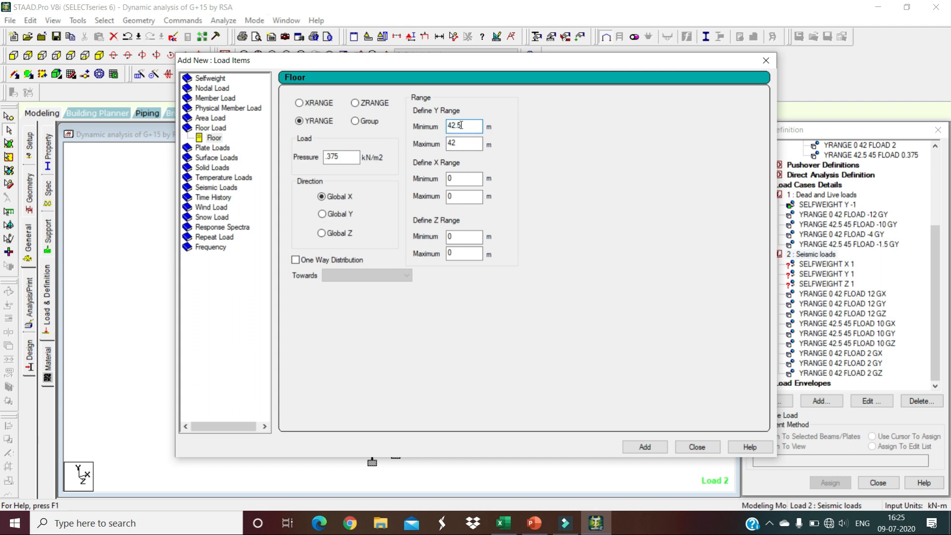
double_click(469, 142)
type("4")
left_click(655, 452)
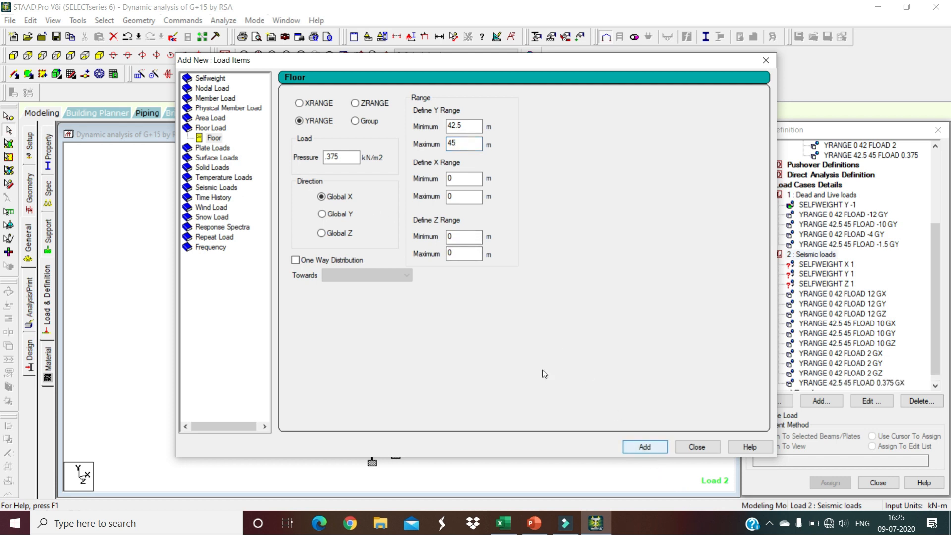
Add the 0.375 kN/m2 floor load over Y 42.5 to 45 m in Global Y and Global Z, and finish adding load items
left_click(345, 218)
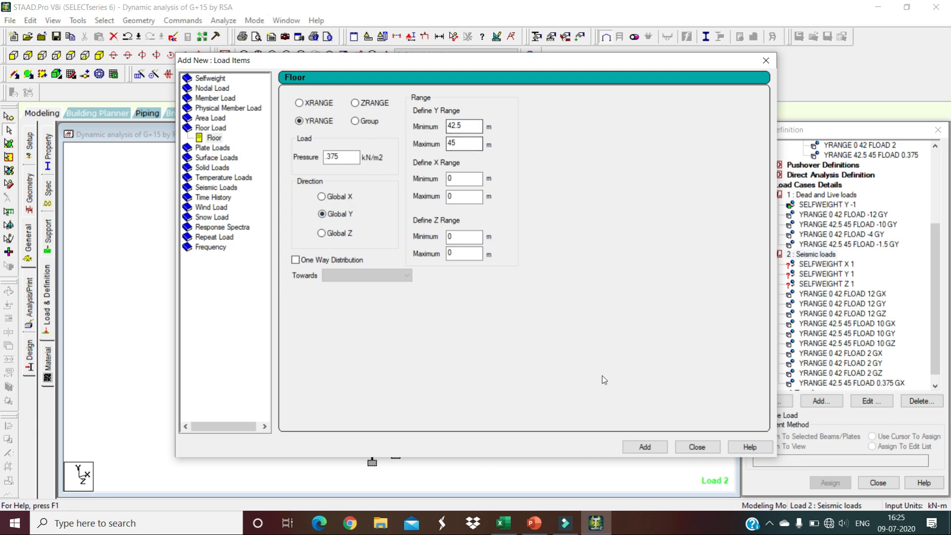
left_click(643, 449)
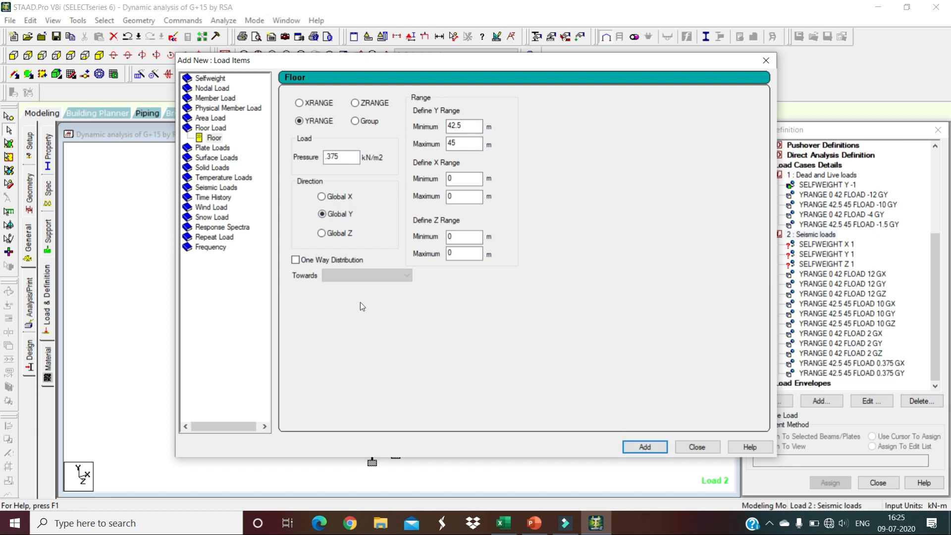
left_click(339, 233)
left_click(654, 451)
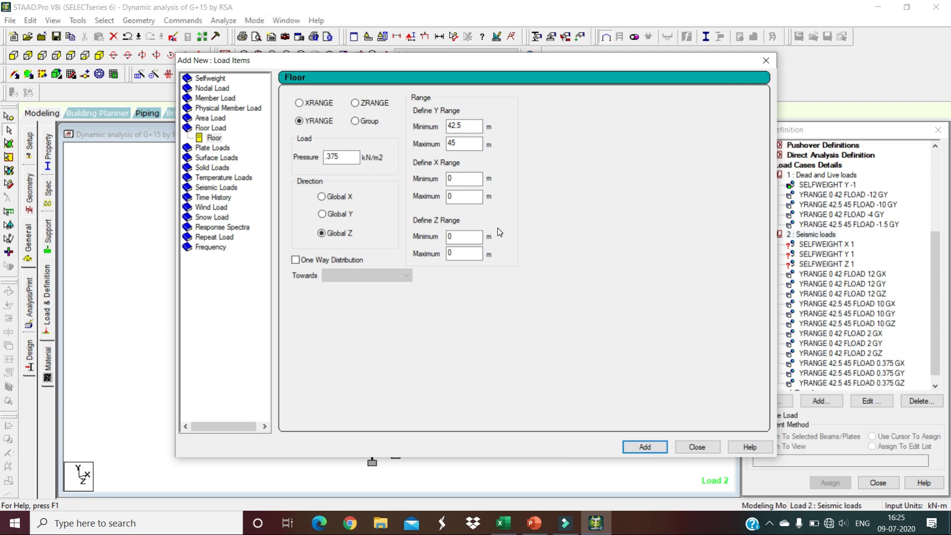
left_click(697, 447)
Assign the X-direction selfweight load of the Seismic loads case to the whole structure in view
scroll(889, 296, "down", 1)
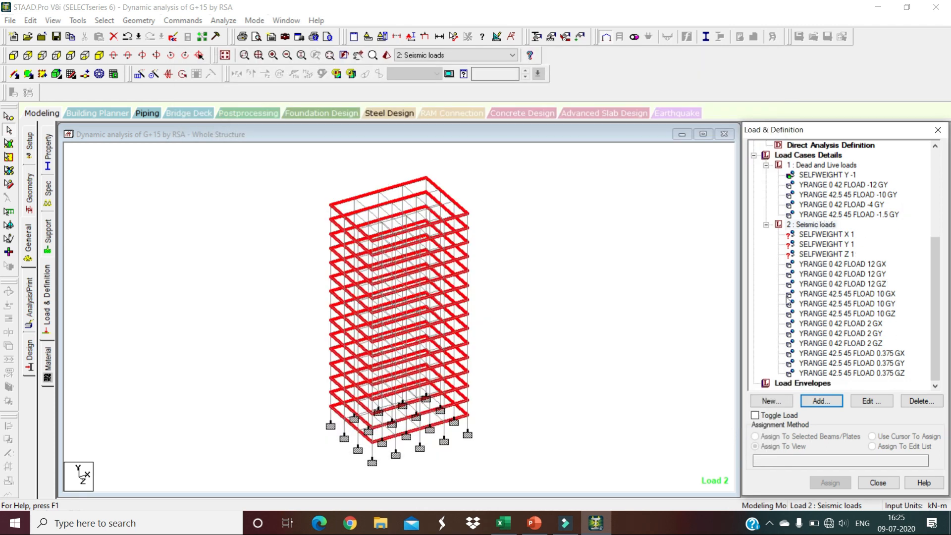
left_click(825, 237)
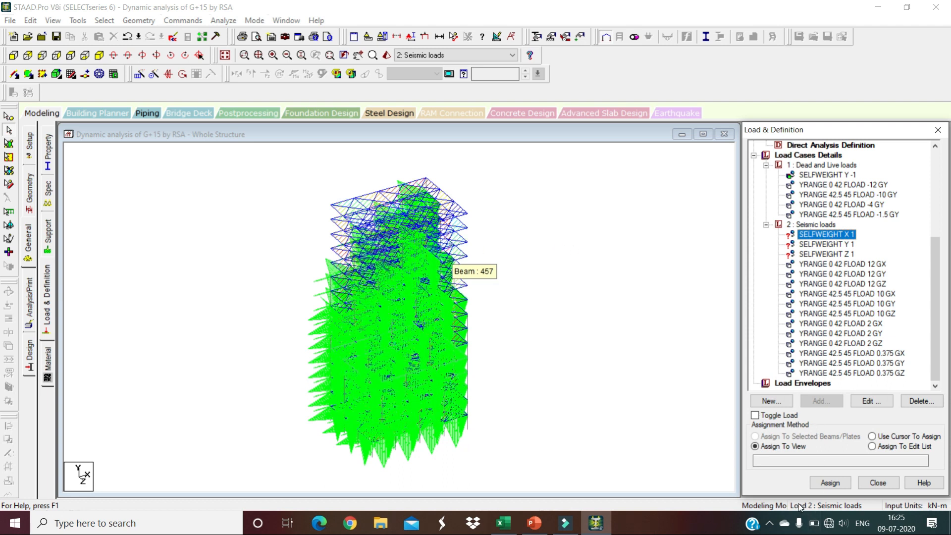
left_click(837, 483)
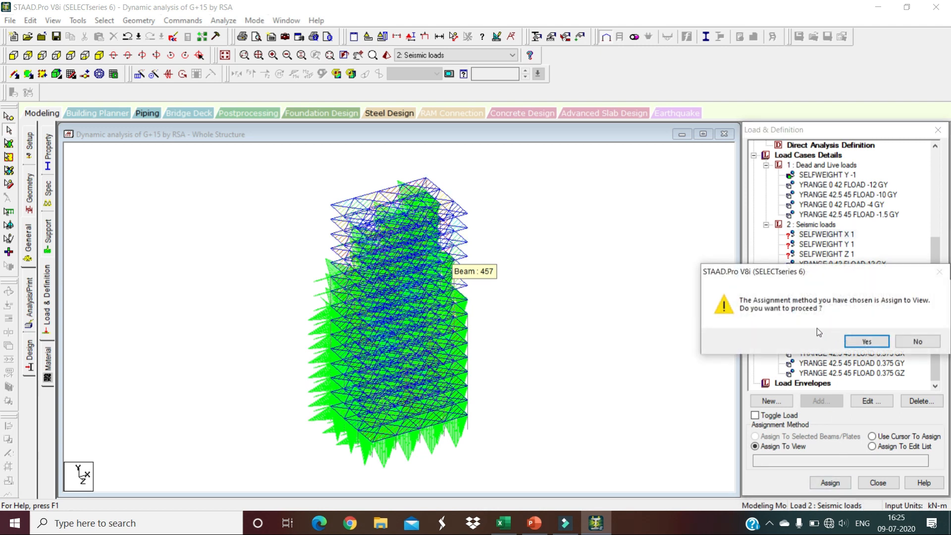
left_click(865, 342)
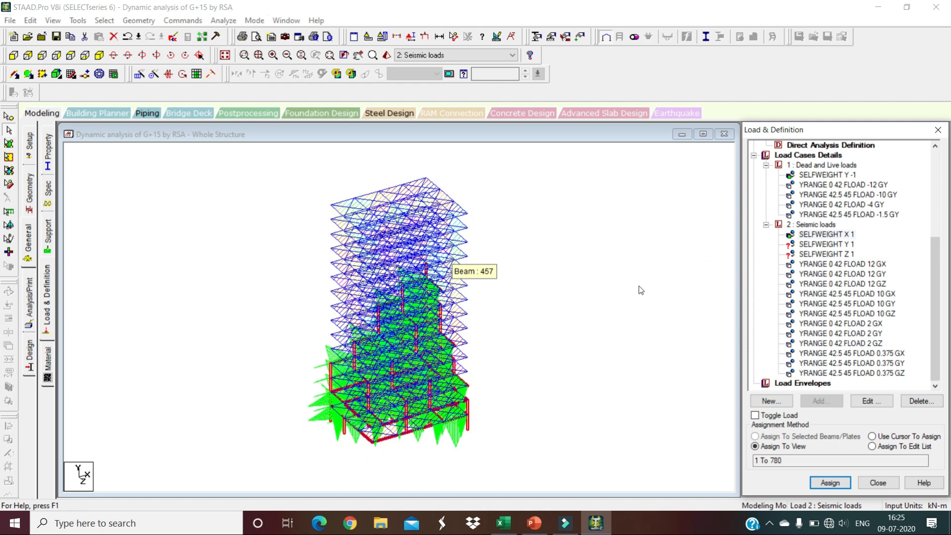
Assign the Y- and Z-direction selfweight loads of the Seismic loads case to the whole structure in view
left_click(824, 245)
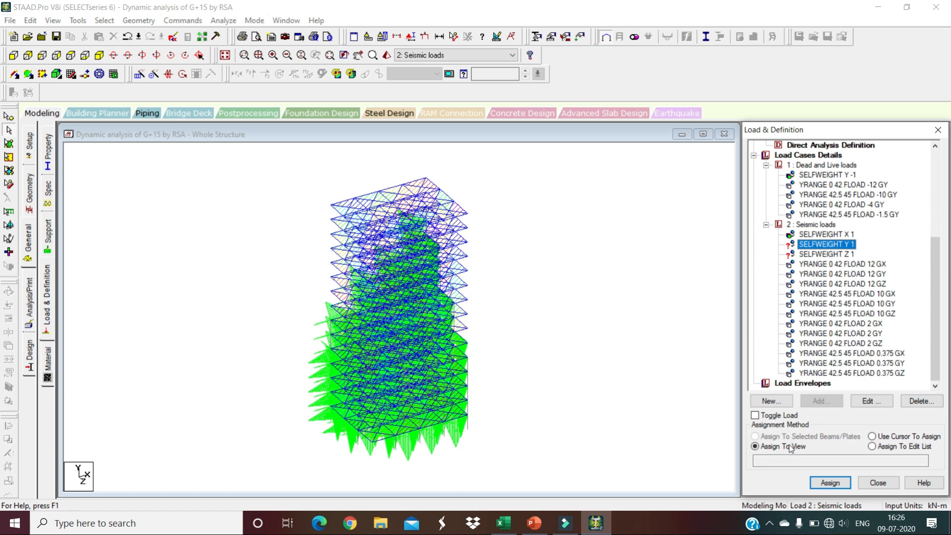
left_click(836, 485)
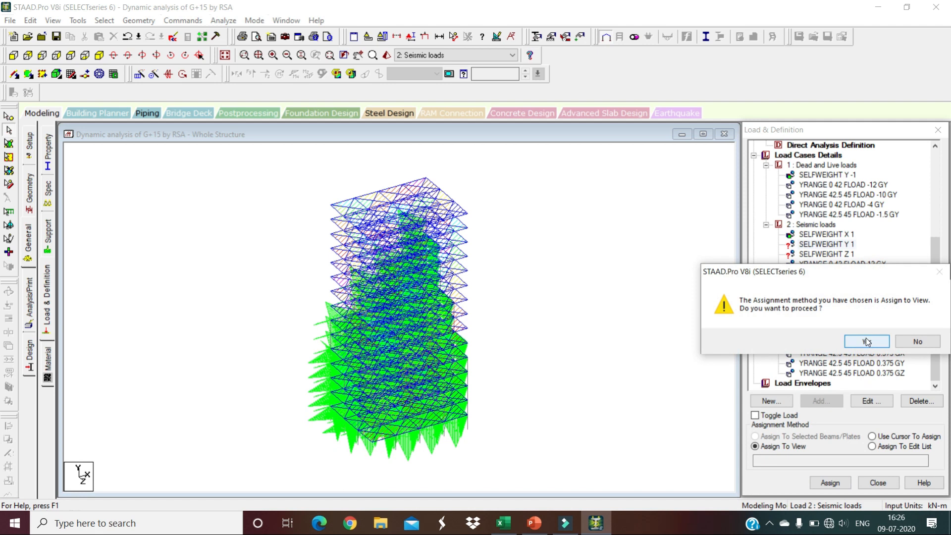
left_click(866, 342)
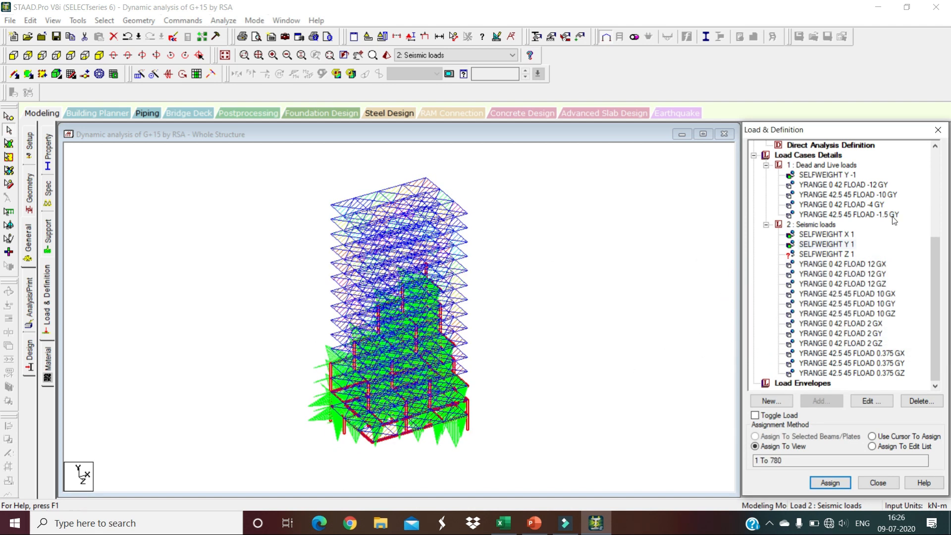
left_click(827, 254)
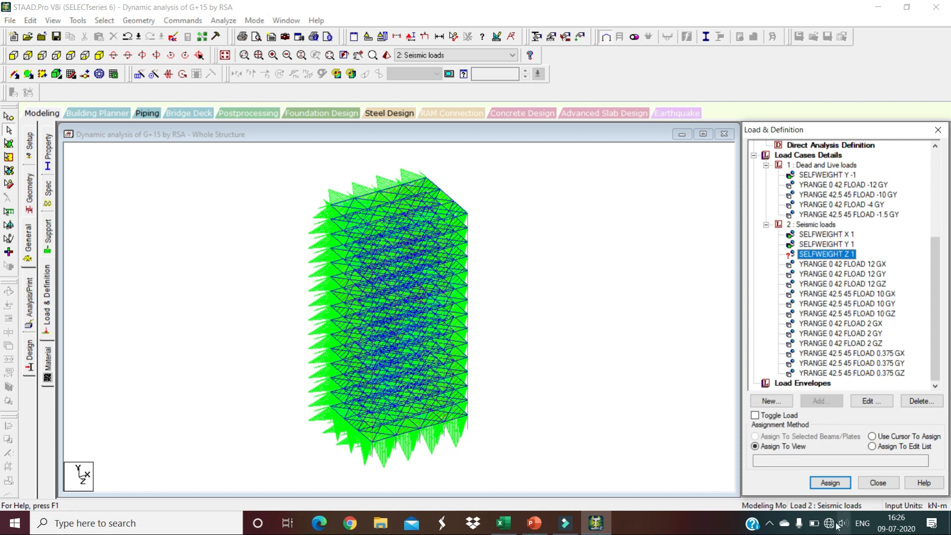
left_click(841, 483)
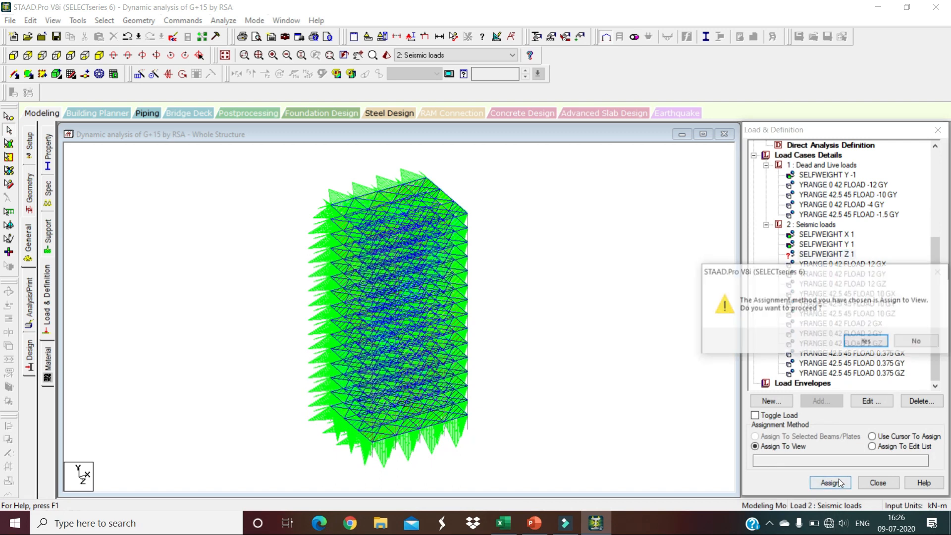
left_click(866, 342)
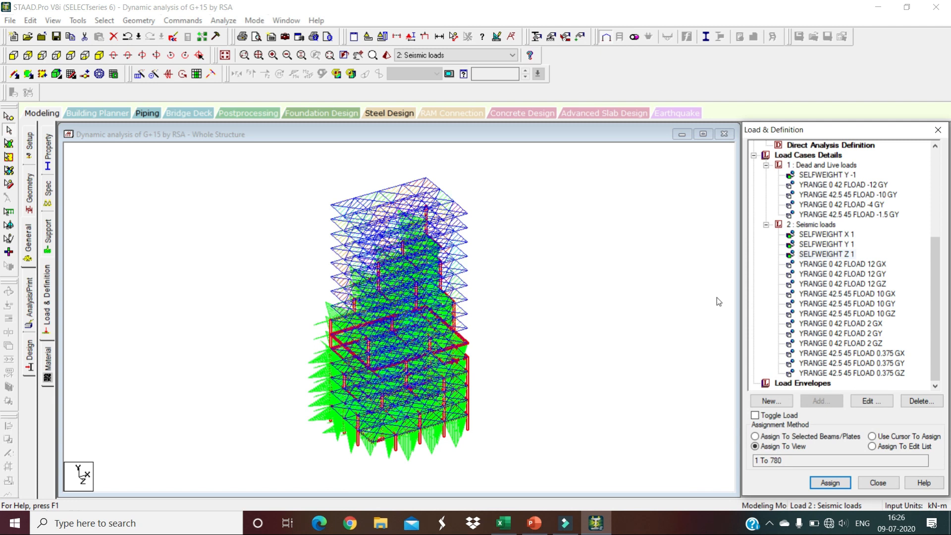
Start a response spectrum load item in the Seismic loads case with code IS-1893 and the CQC combination method, declining the auto save
left_click(815, 225)
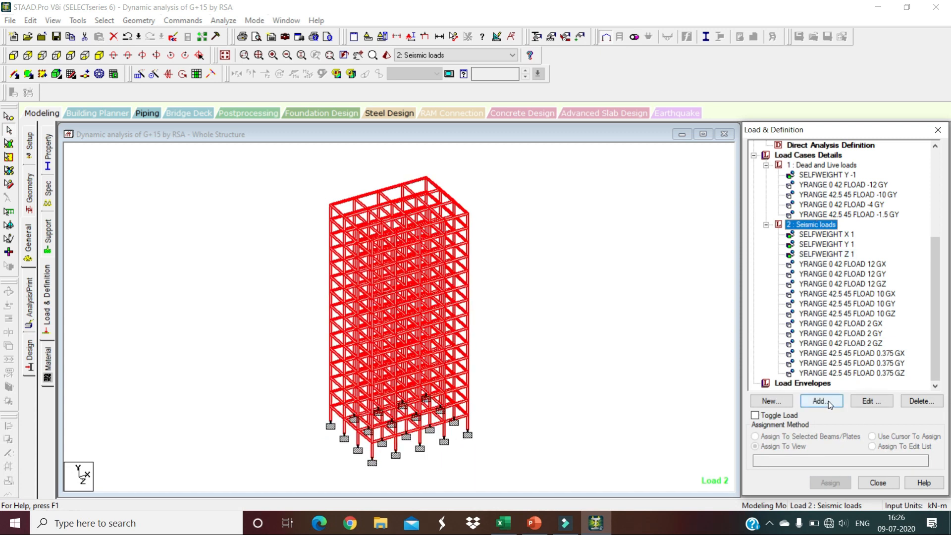
left_click(829, 400)
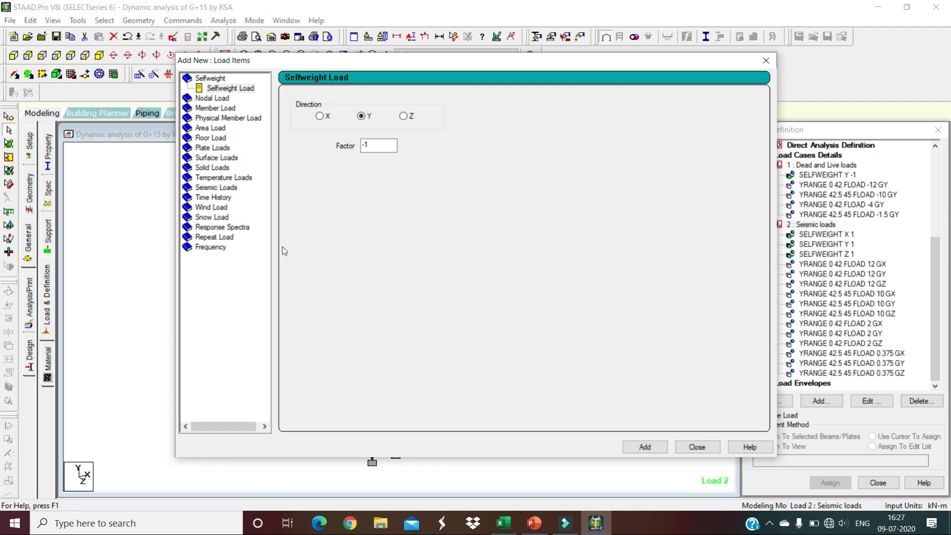
left_click(230, 227)
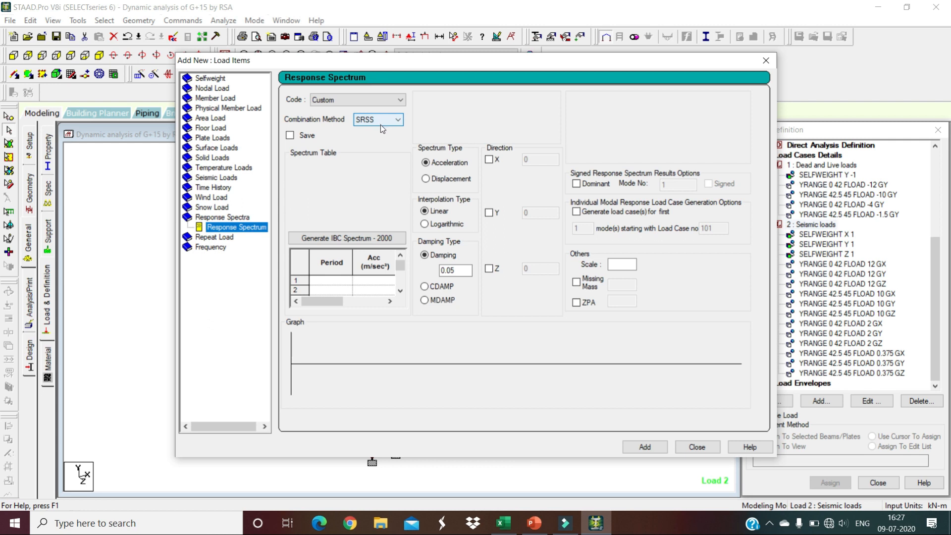
left_click(371, 100)
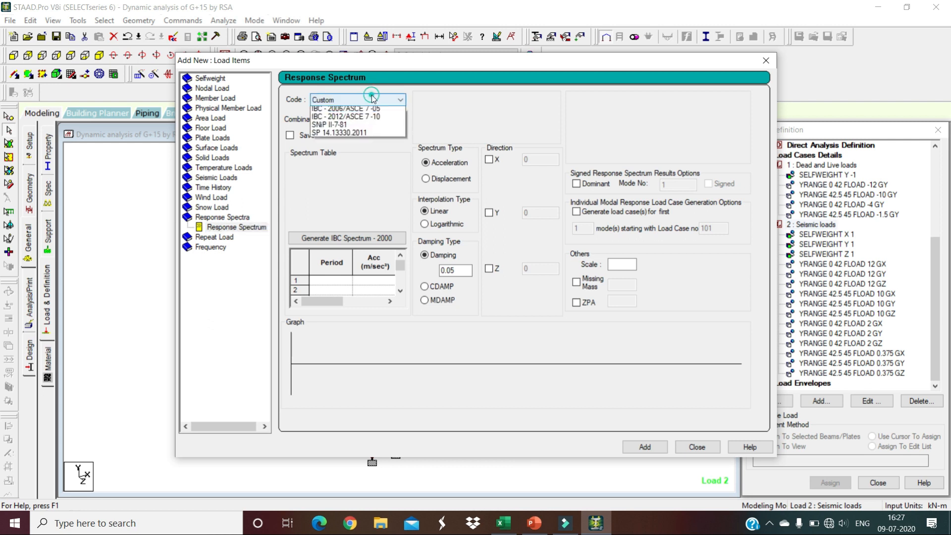
left_click(355, 121)
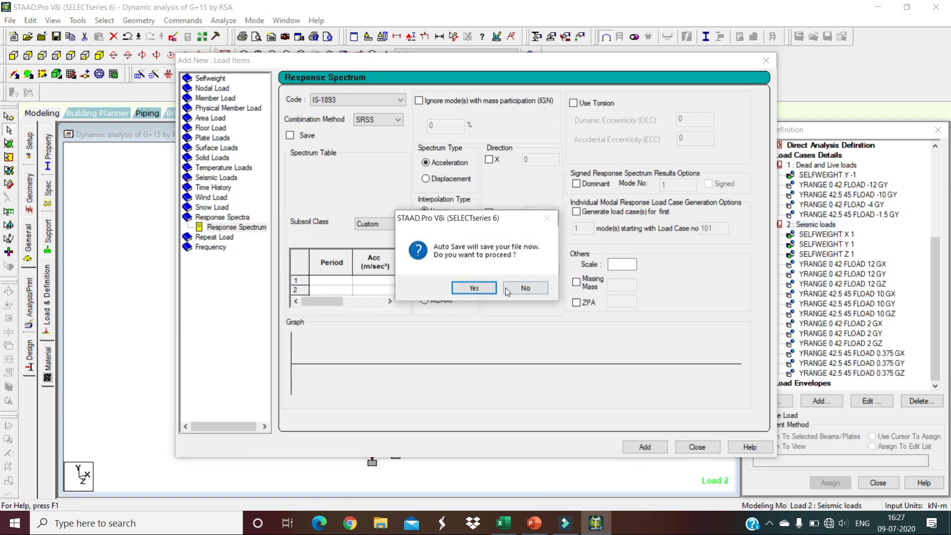
left_click(519, 289)
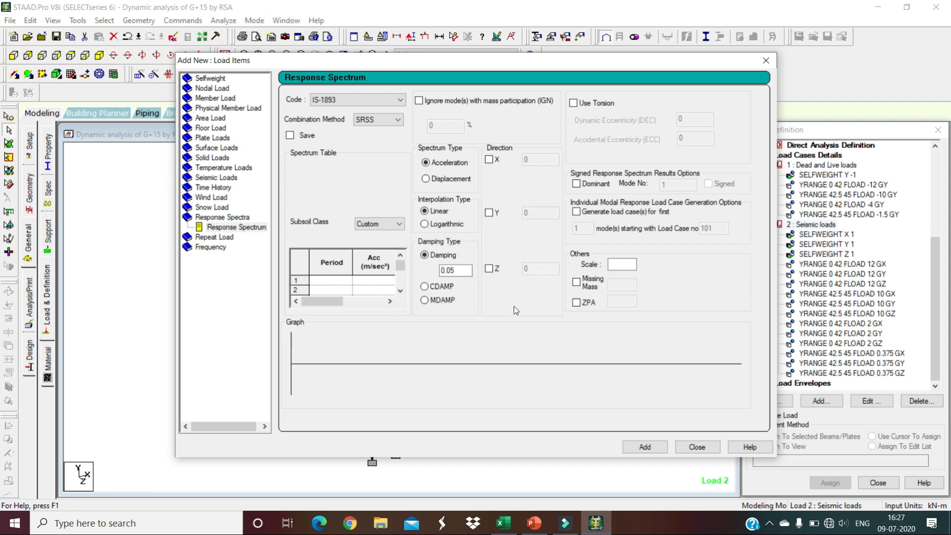
left_click(398, 121)
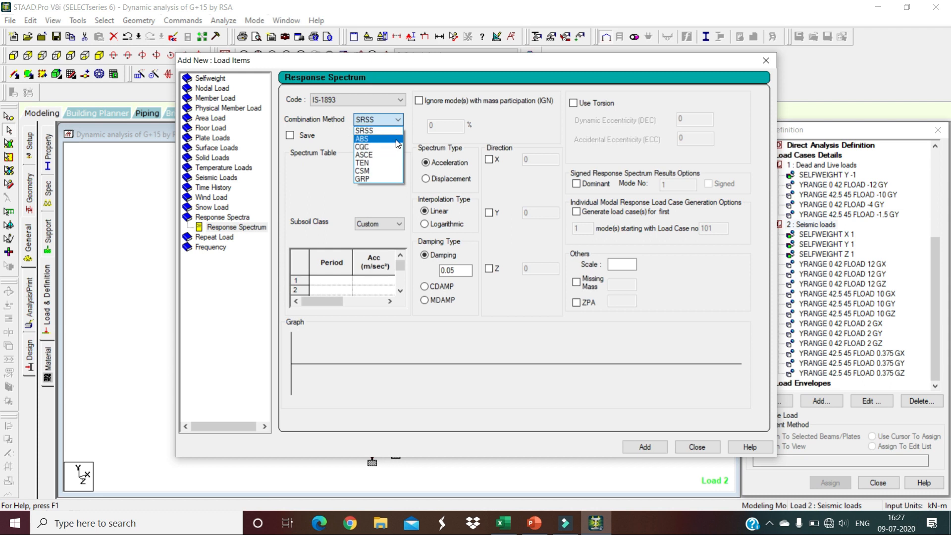
left_click(369, 147)
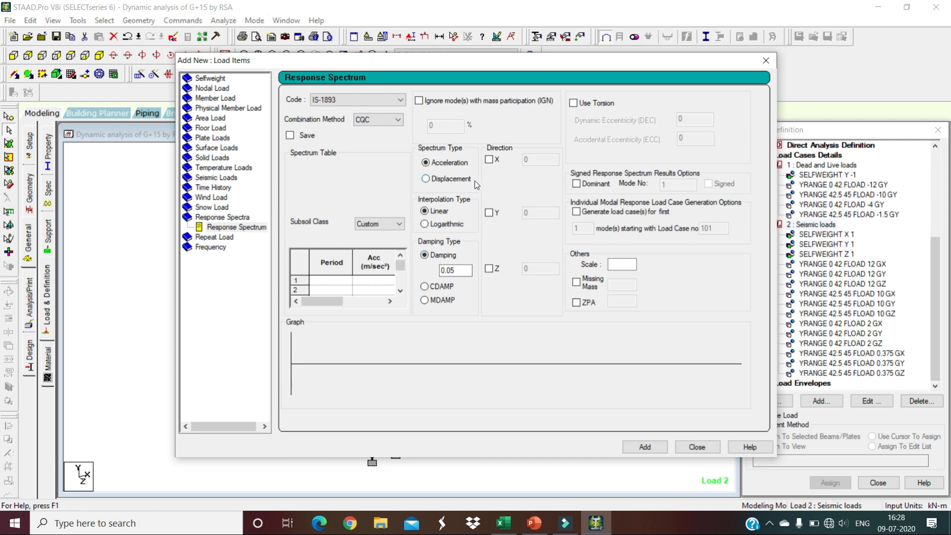
Enable the X and Z directions of the response spectrum with a factor of 1 each
left_click(492, 161)
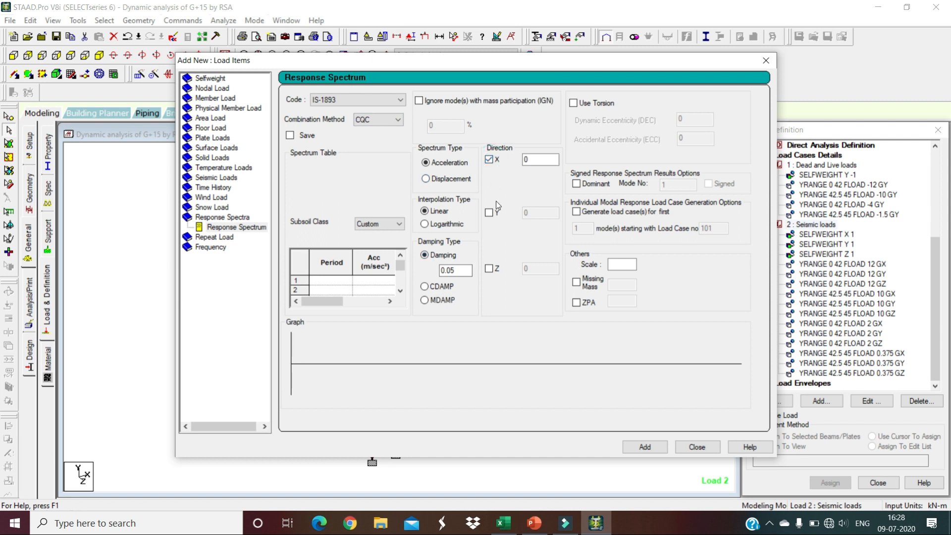
left_click(490, 269)
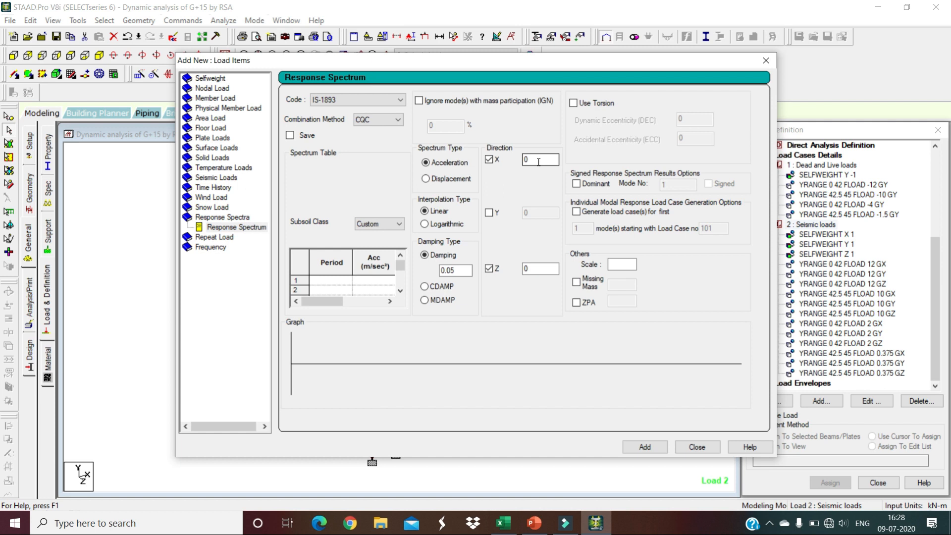
double_click(538, 162)
type("1")
left_click(534, 269)
double_click(534, 269)
type("1")
left_click(619, 263)
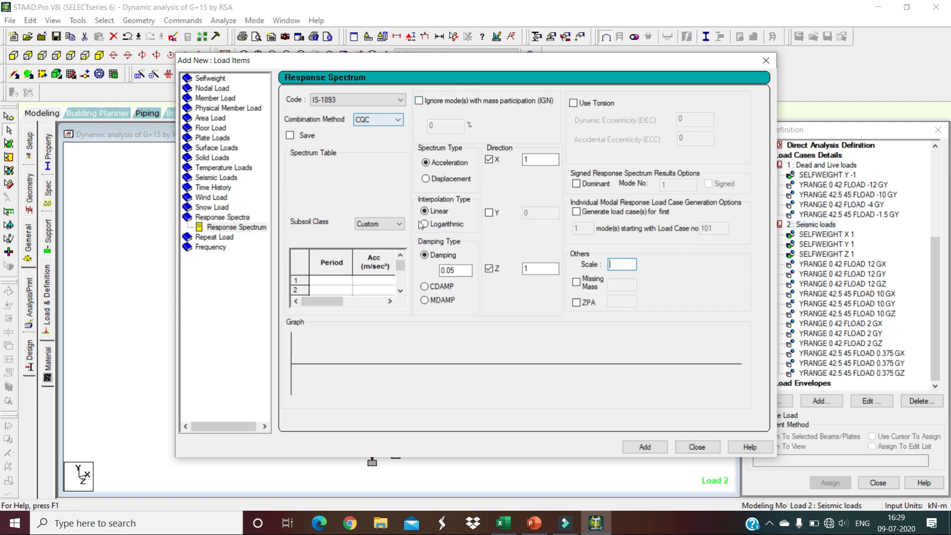
Set the subsoil class to Medium Soil, add the response spectrum to the Seismic loads case and select the new spectrum item
left_click(372, 224)
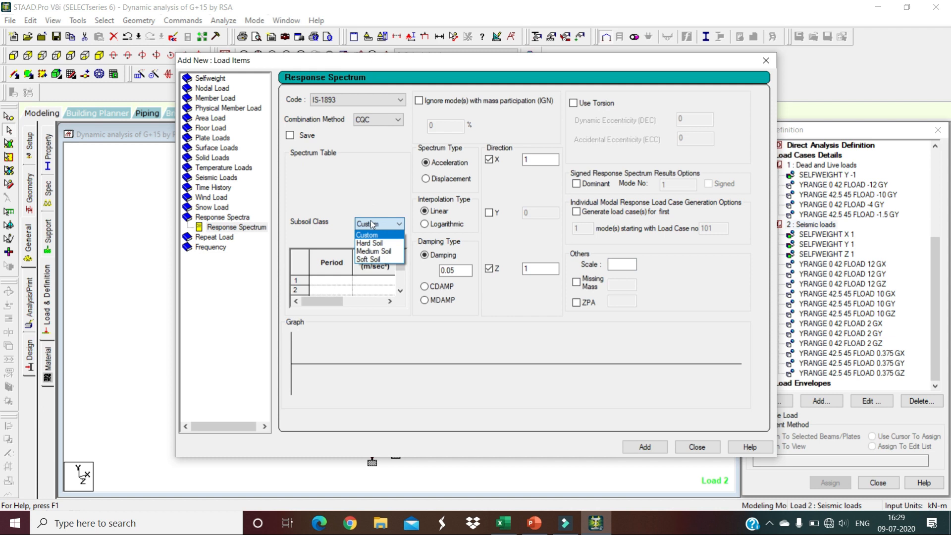
left_click(385, 251)
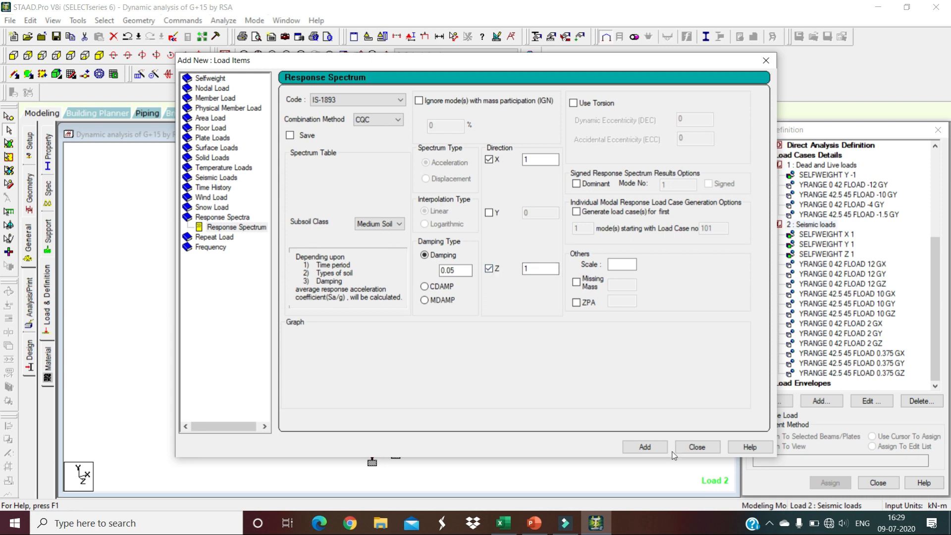
left_click(646, 446)
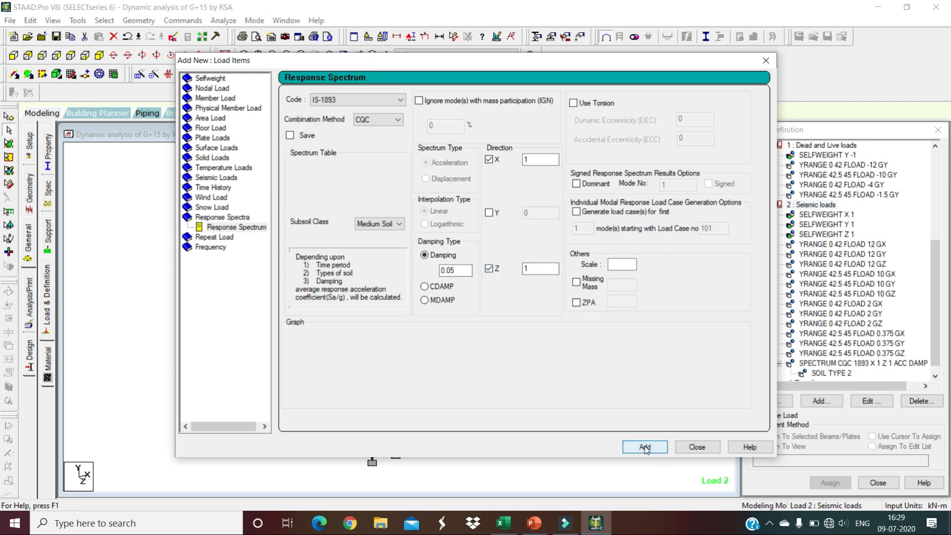
left_click(697, 447)
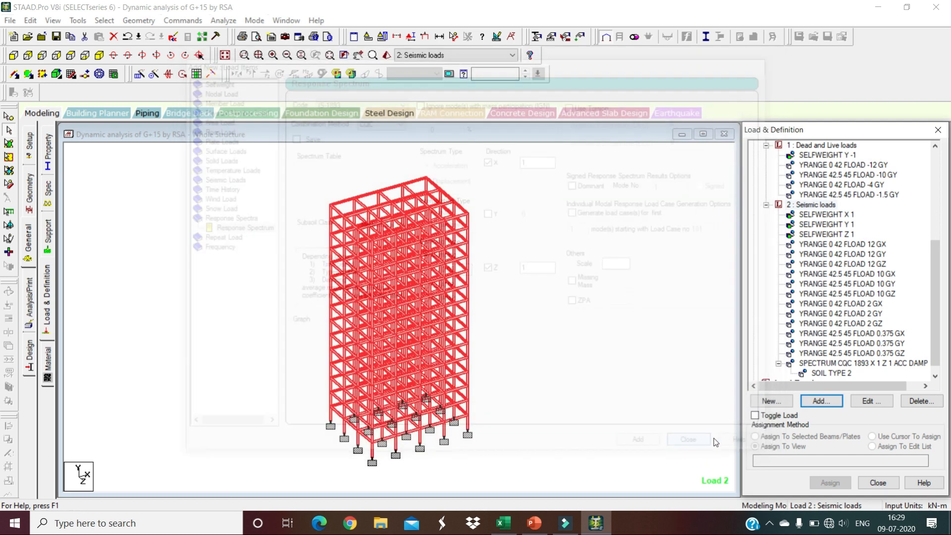
scroll(826, 339, "down", 1)
left_click(839, 353)
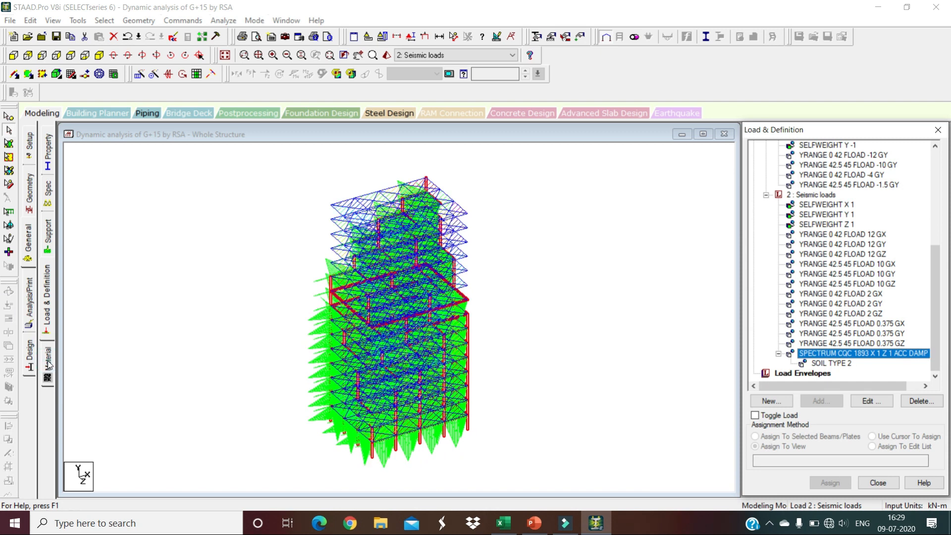
Assign the CONCRETE material to all members in view
left_click(230, 307)
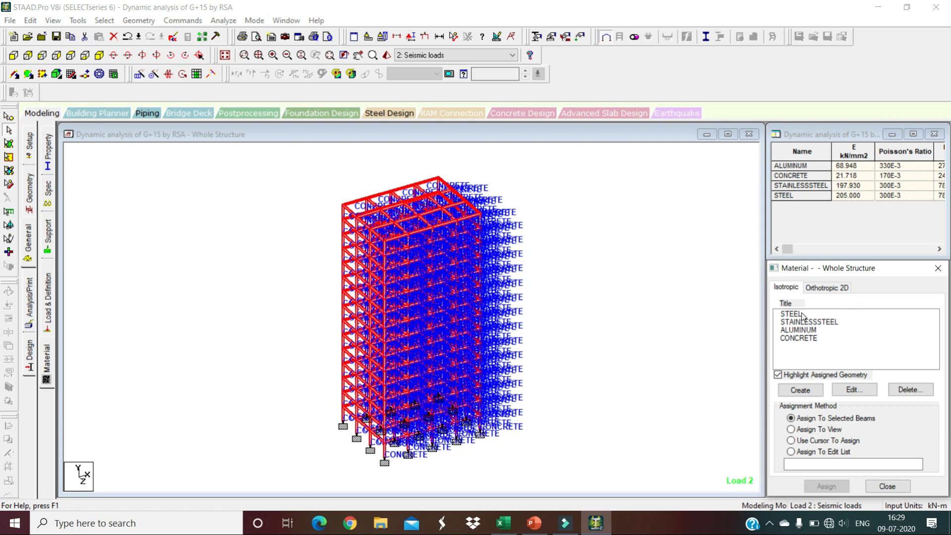
left_click(807, 337)
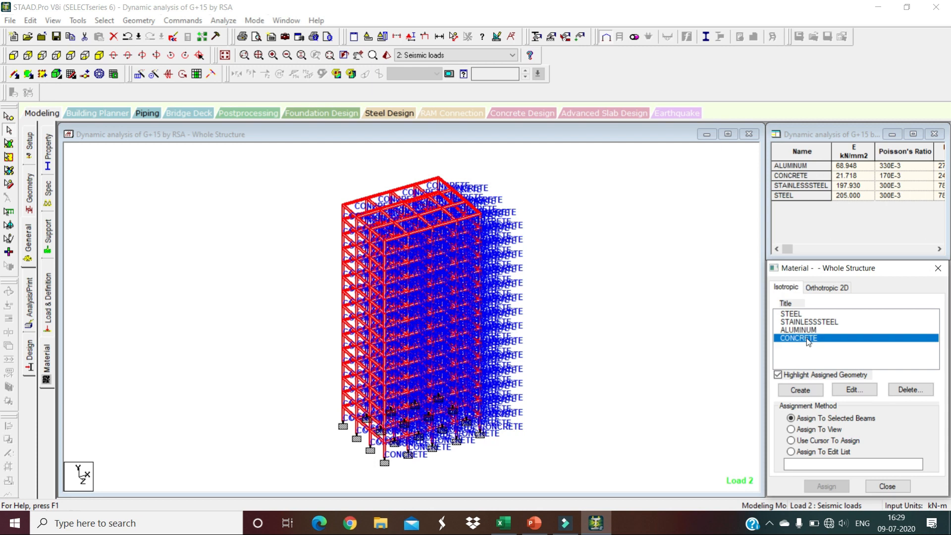
left_click(811, 430)
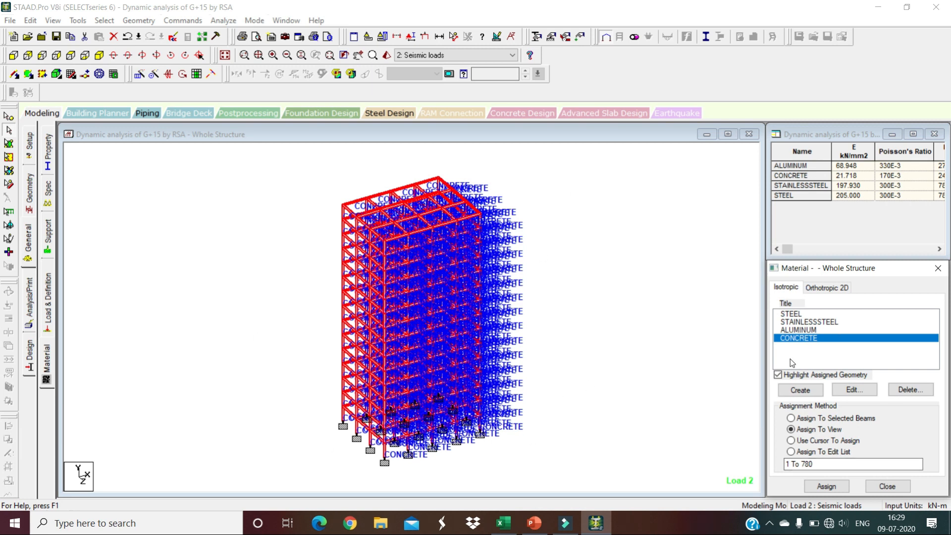
left_click(830, 487)
left_click(866, 410)
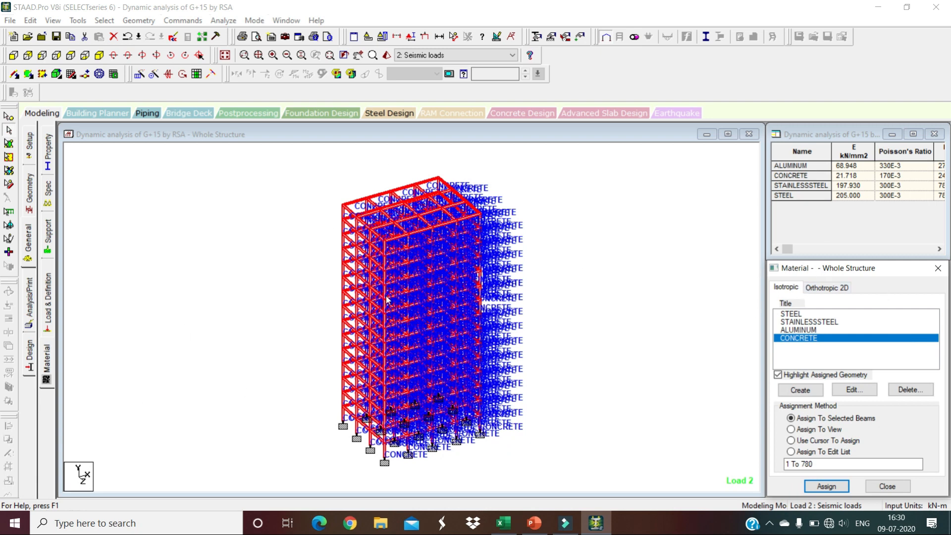
Add a Perform Analysis command with the No Print option
left_click(29, 308)
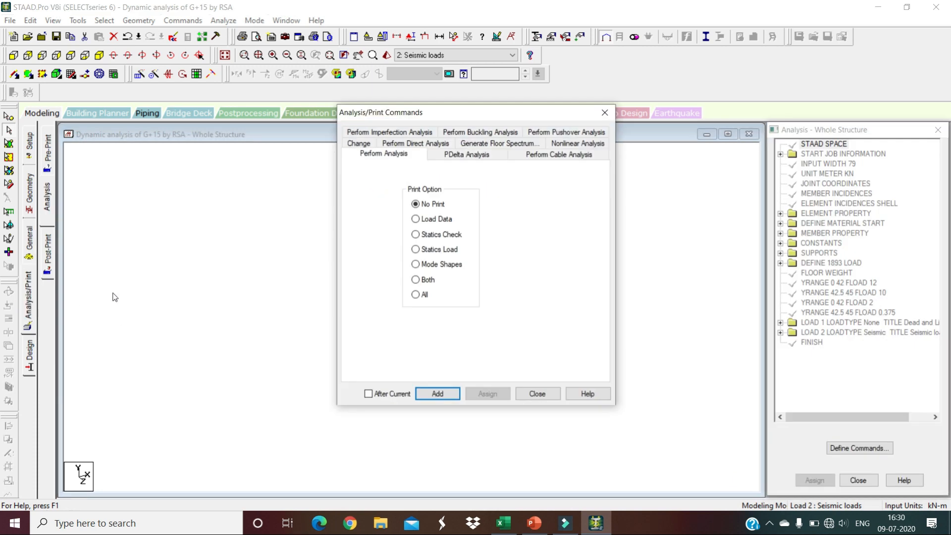
left_click(436, 393)
left_click(537, 394)
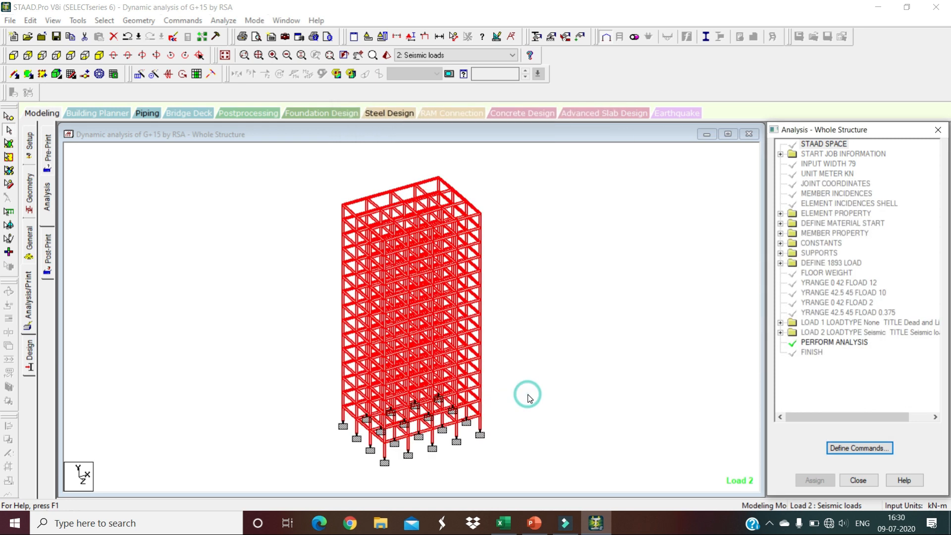
Run the analysis, saving the modified structure first
left_click(223, 20)
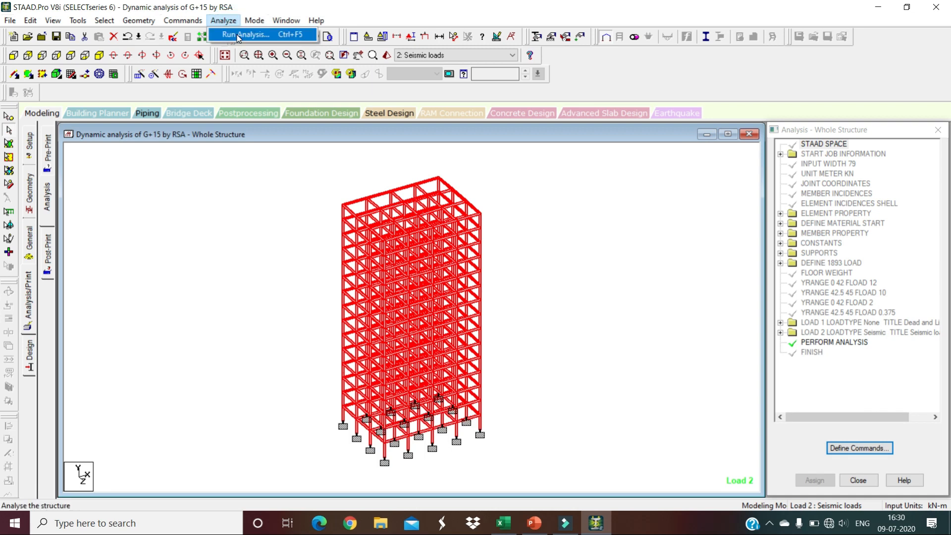
left_click(239, 34)
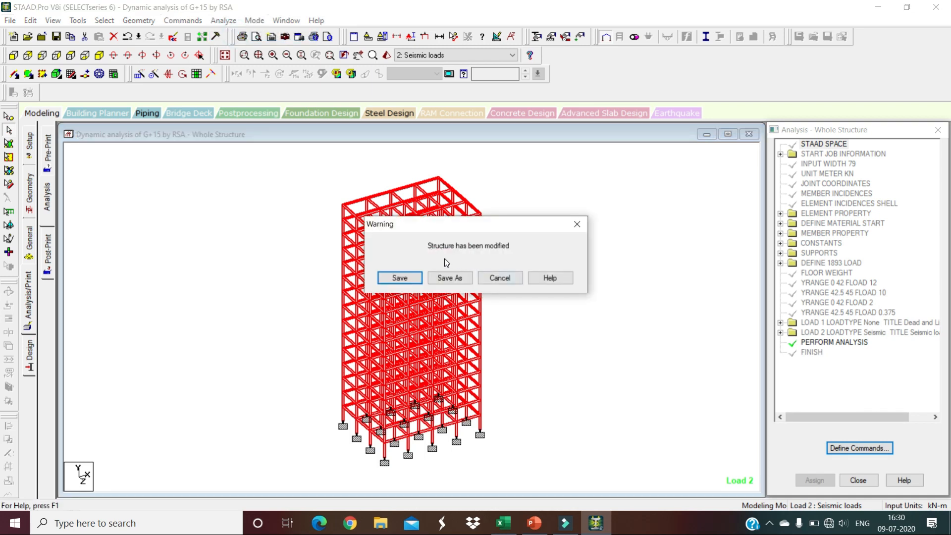
left_click(399, 278)
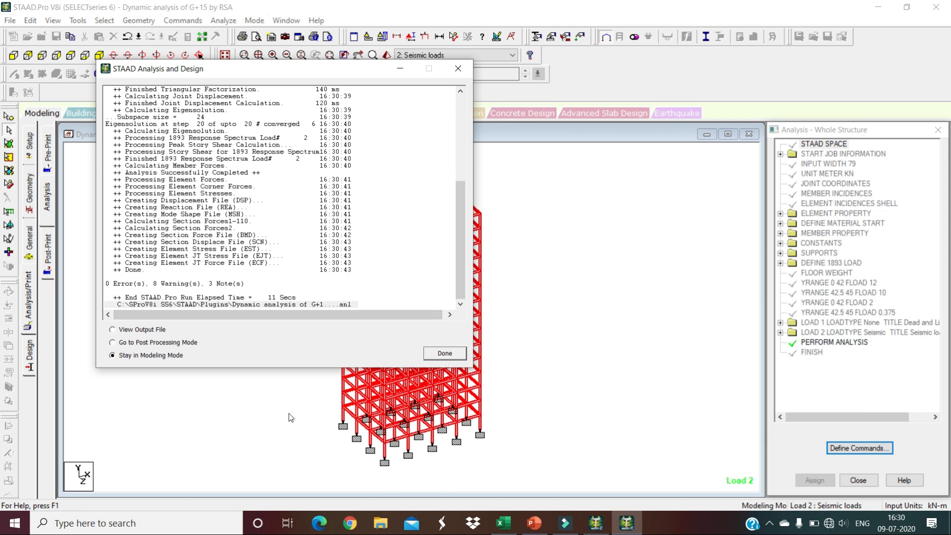
Go to post processing mode with the Dead and Live loads and Seismic loads cases selected for the results
left_click(149, 330)
left_click(168, 343)
left_click(449, 355)
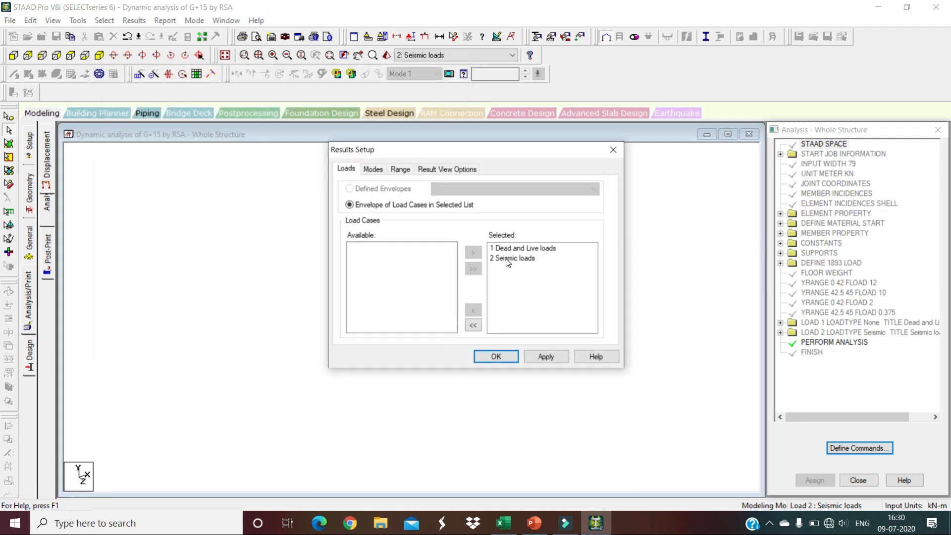
left_click(514, 249)
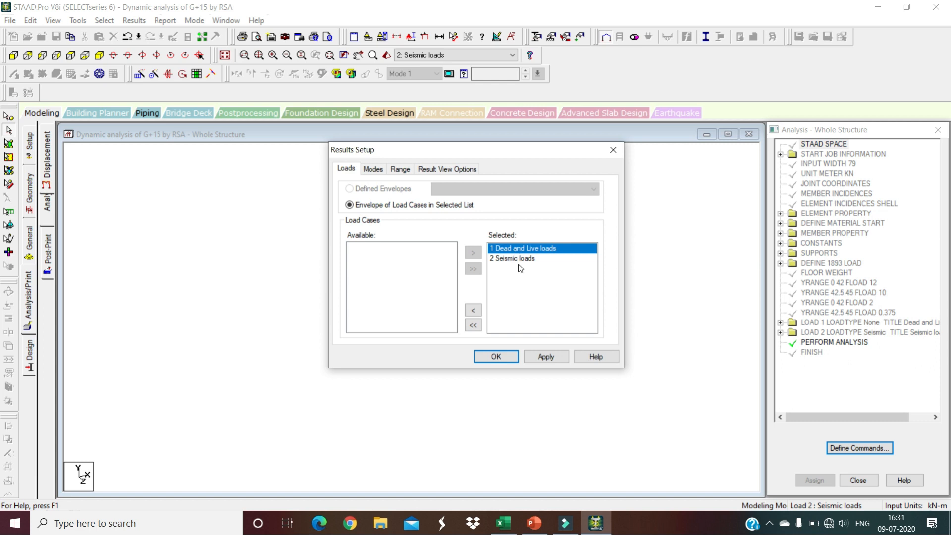
left_click(490, 357)
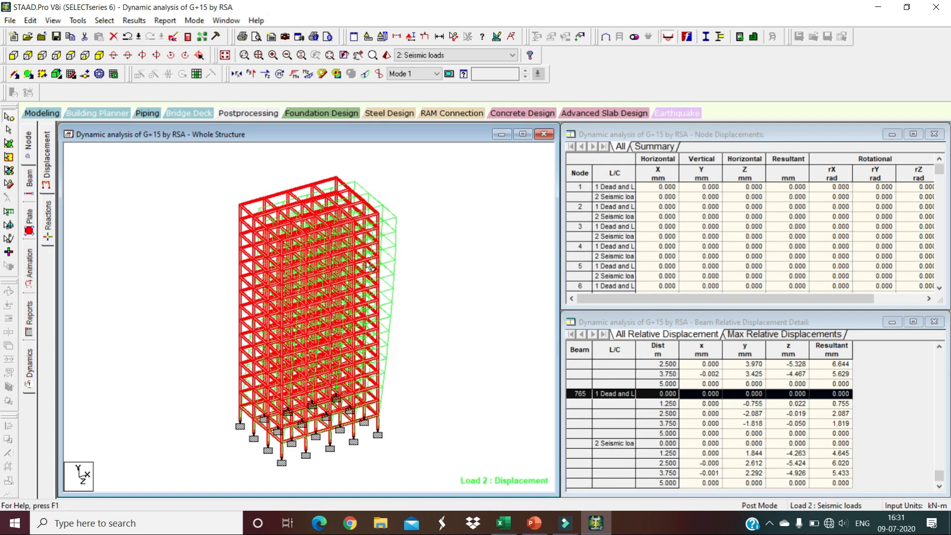
Show the structure's displacement for load case 2: Seismic loads with Mode 2 chosen, and clear the member selection
left_click(426, 57)
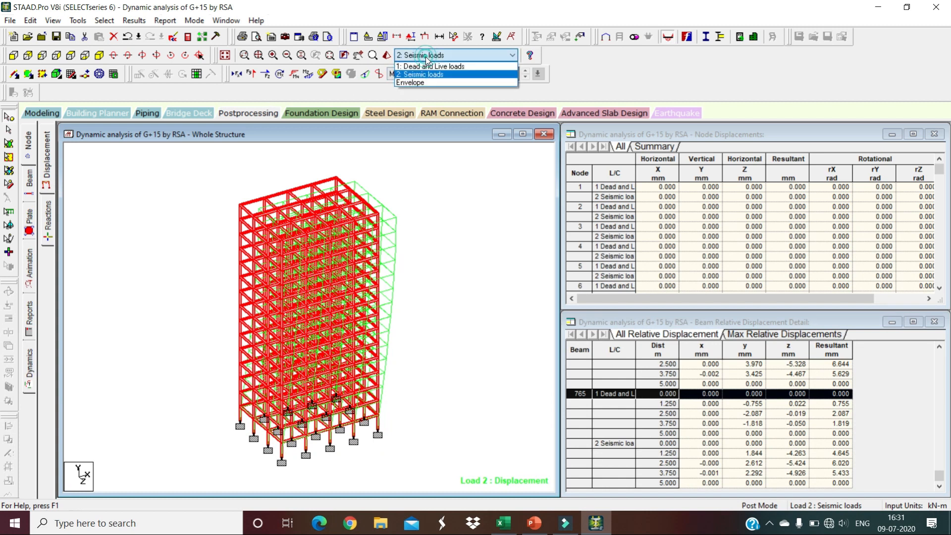
left_click(426, 75)
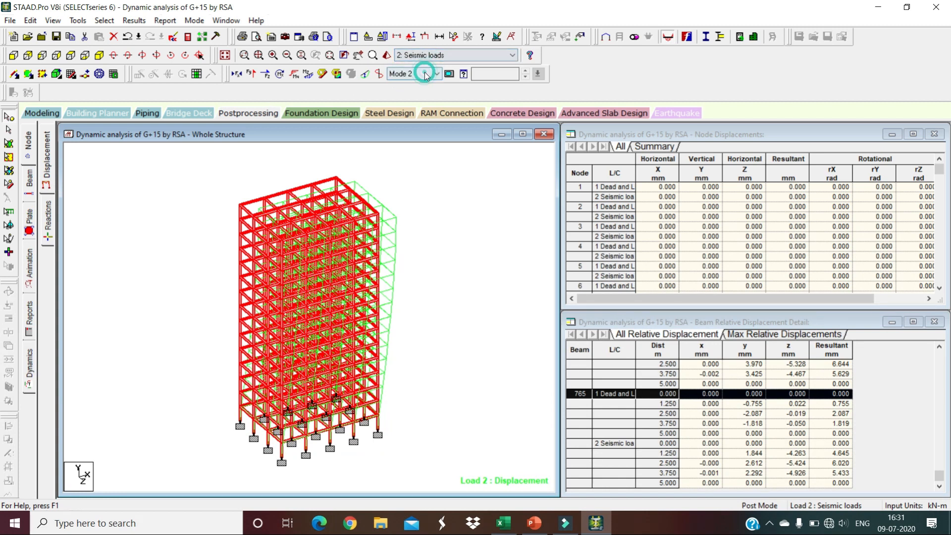
left_click(424, 206)
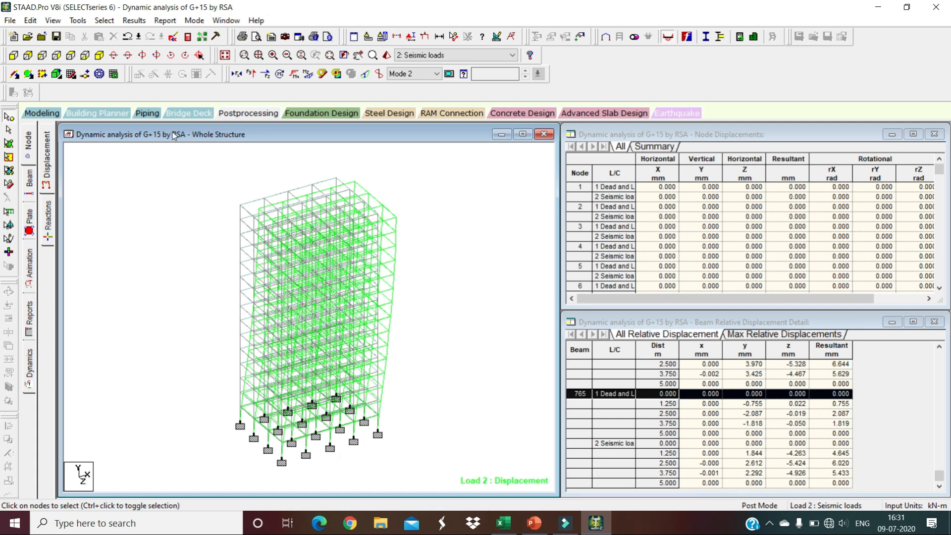
View the beam force results for Seismic loads, toggling the Shear Y and Bending Z diagrams on the structure
left_click(30, 186)
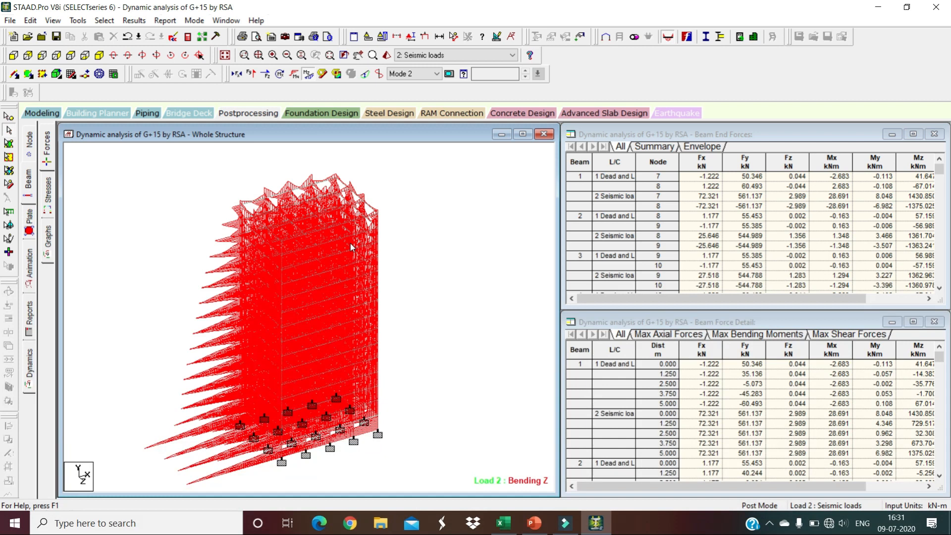
left_click(252, 74)
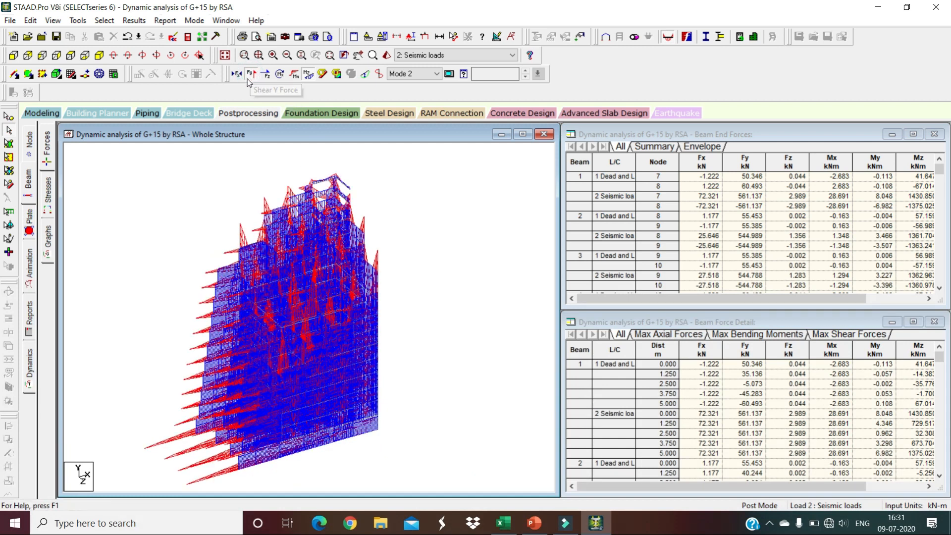
left_click(251, 75)
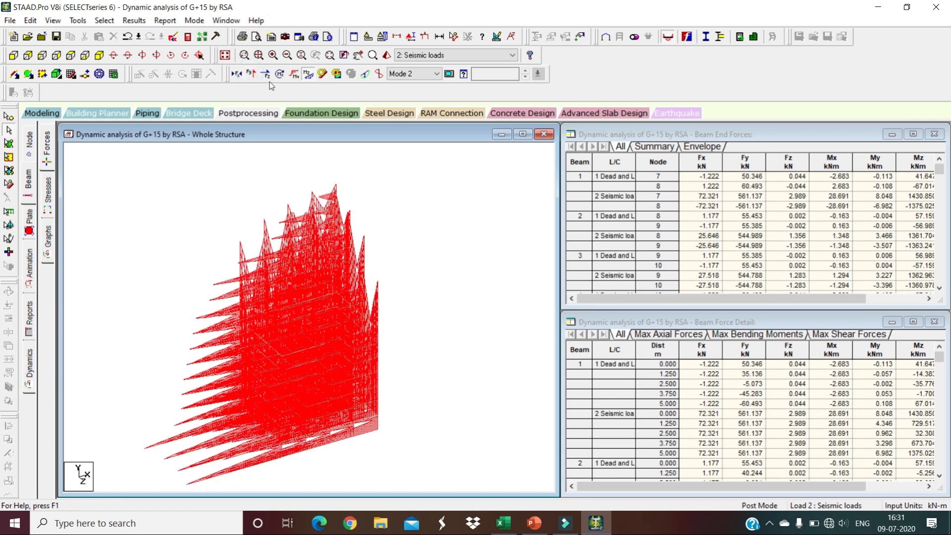
left_click(307, 76)
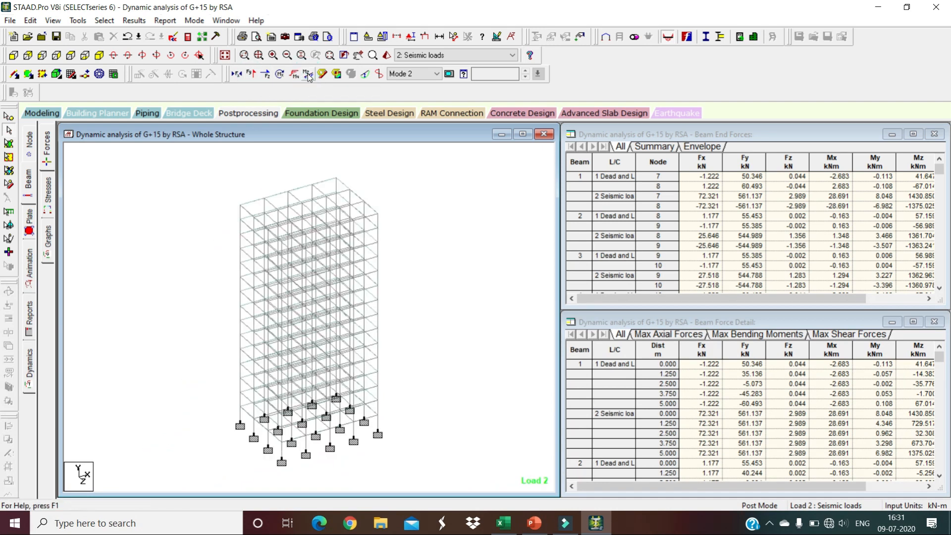
left_click(33, 179)
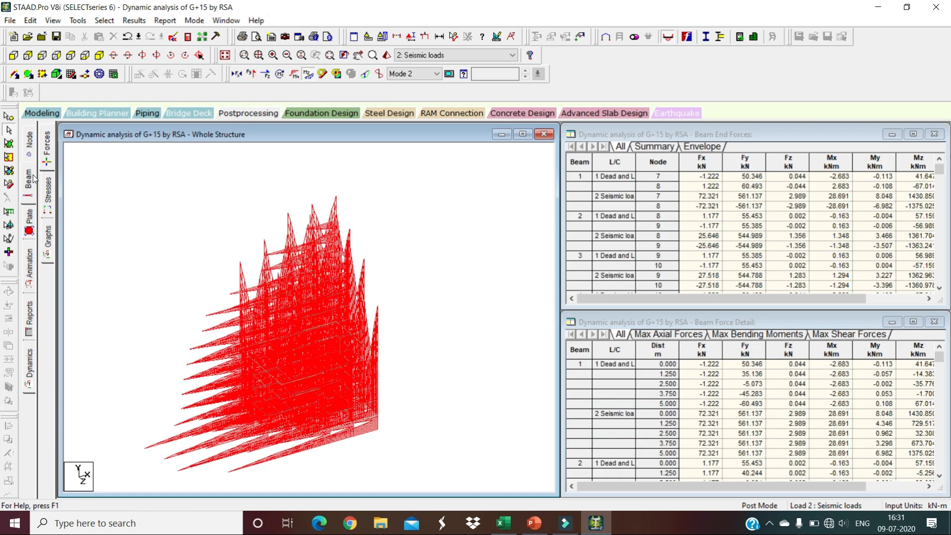
View the plate results without applying a stress contour, and switch the load case to 1: Dead and Live loads
left_click(29, 220)
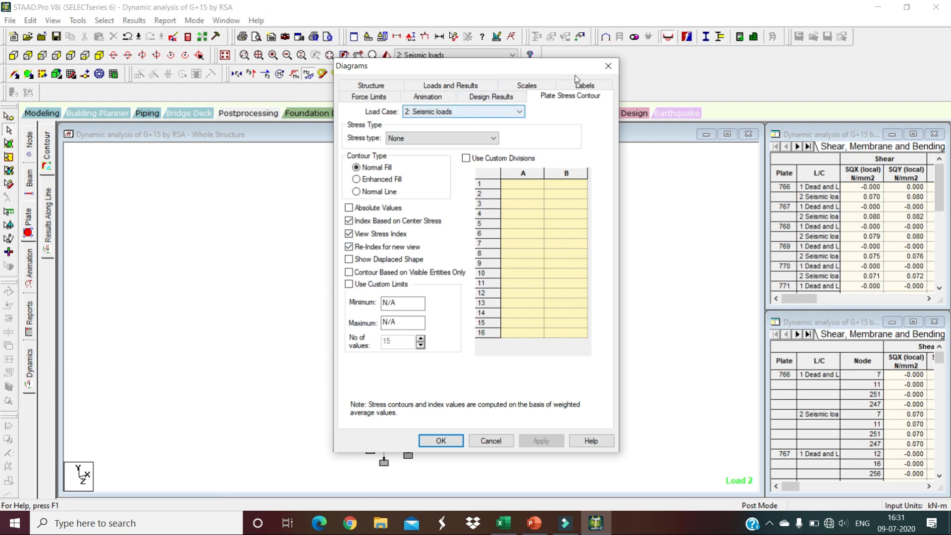
left_click(608, 66)
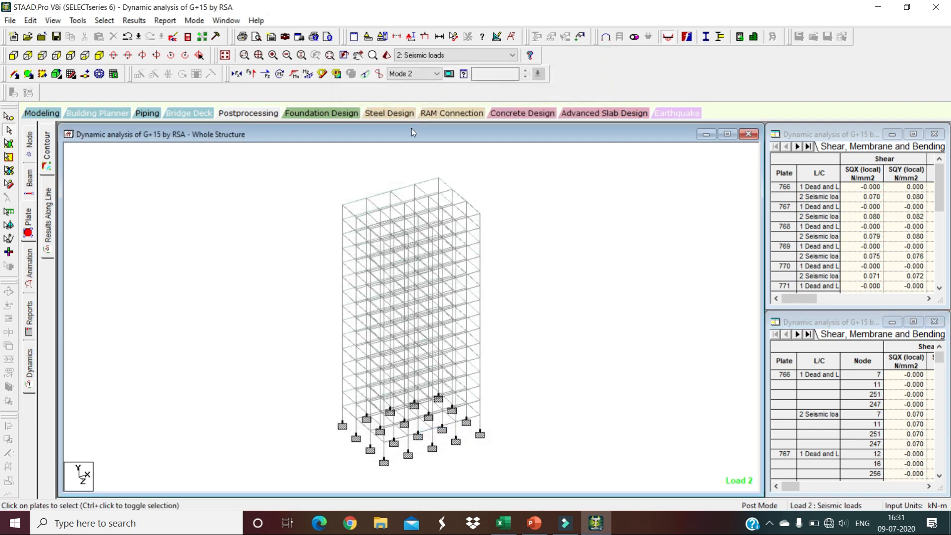
left_click(453, 55)
left_click(438, 66)
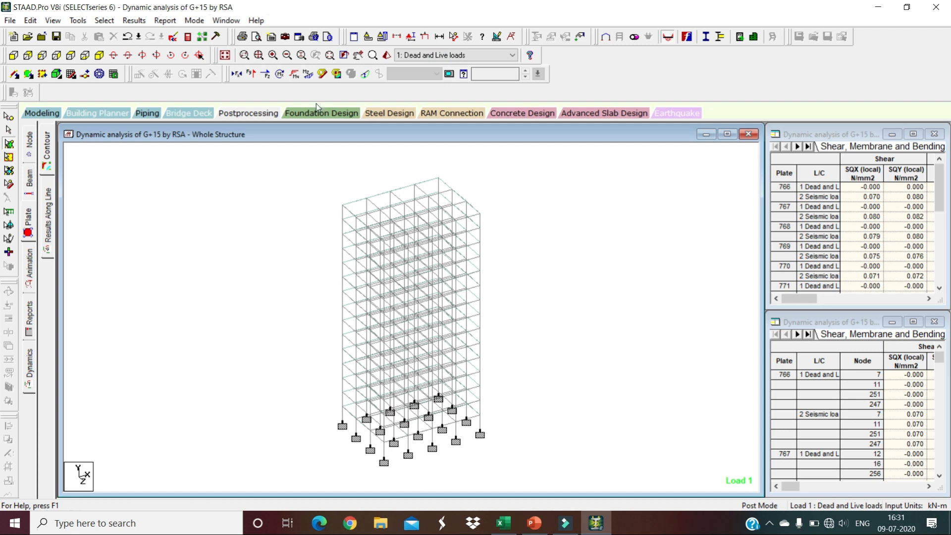
Open the analysis output file and look up the eigensolution results with the calculated frequencies for load case 2
left_click(188, 38)
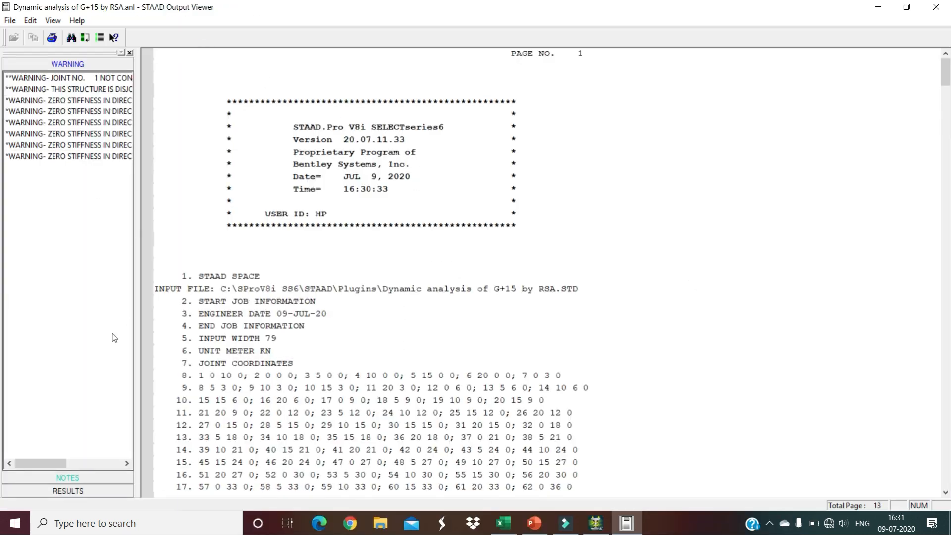
left_click(69, 491)
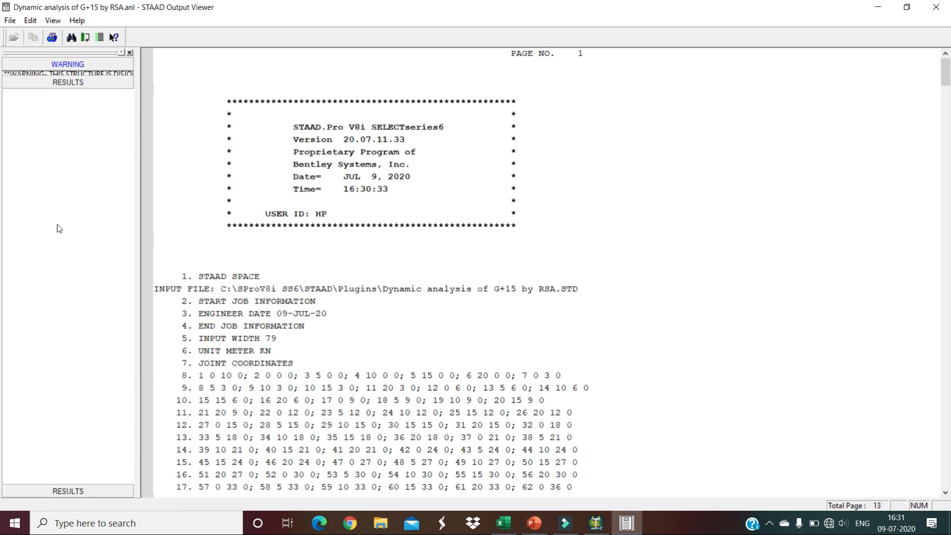
left_click(41, 106)
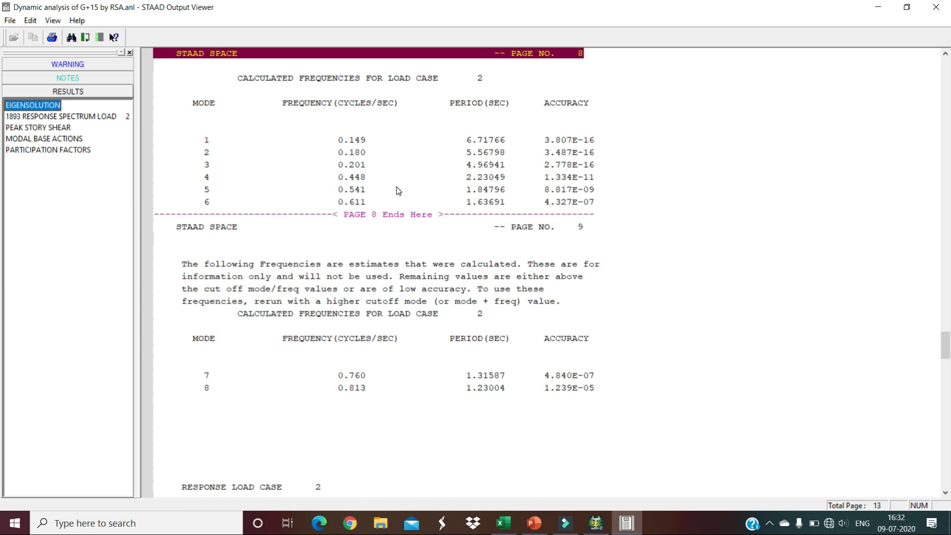
Examine the 1893 response spectrum load results, including the modal weights, modal combination method and spectral accelerations
left_click(68, 117)
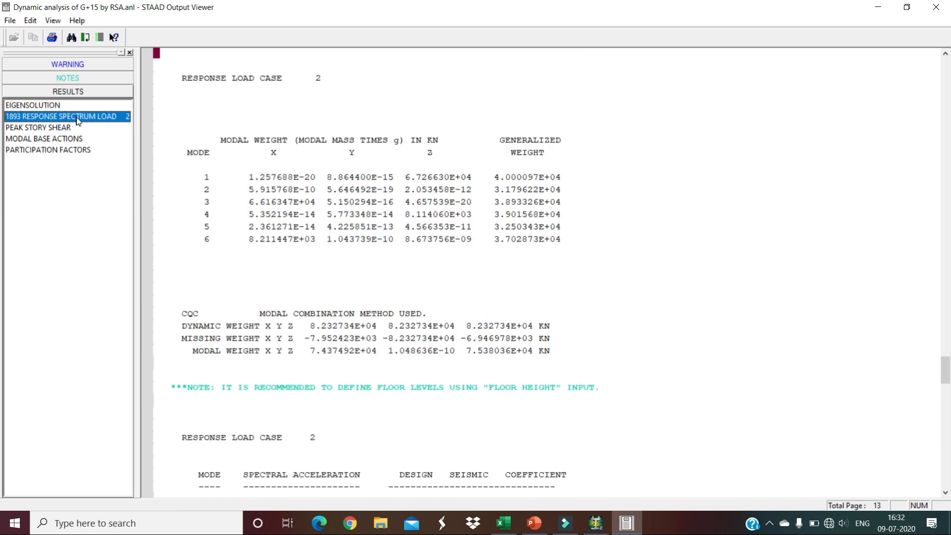
scroll(386, 282, "down", 1)
scroll(359, 282, "up", 2)
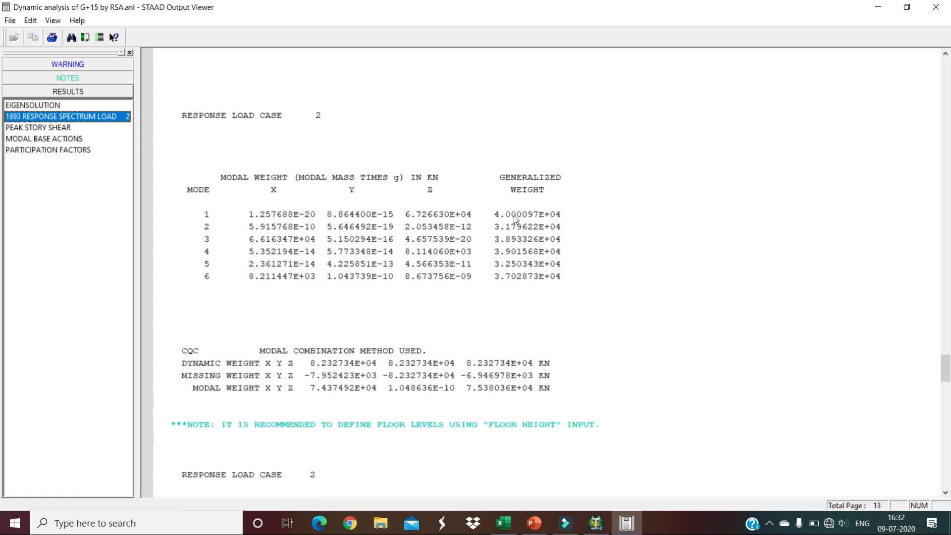
scroll(518, 218, "down", 4)
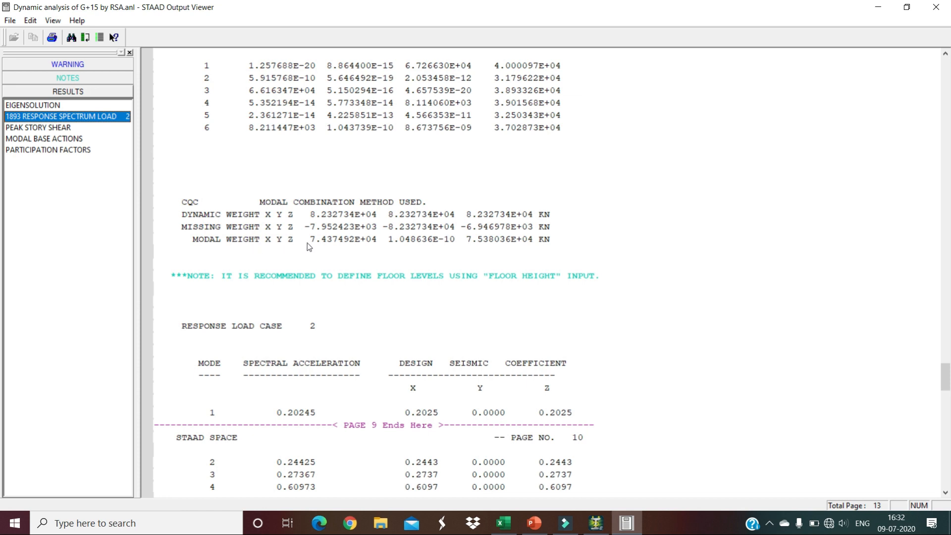
Examine the peak story shear table in the X and Z directions, along with the neighbouring design coefficients and base shear results
left_click(56, 130)
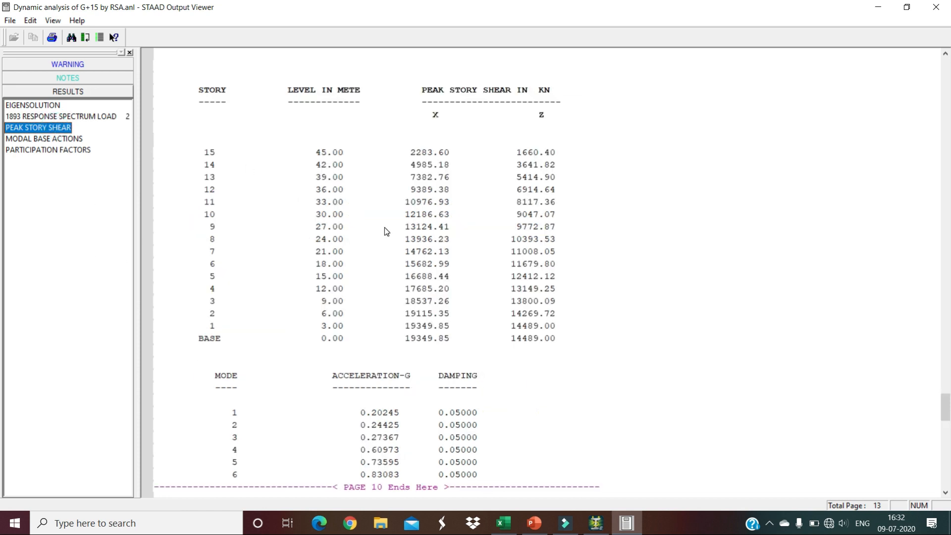
scroll(389, 236, "up", 3)
scroll(476, 275, "up", 9)
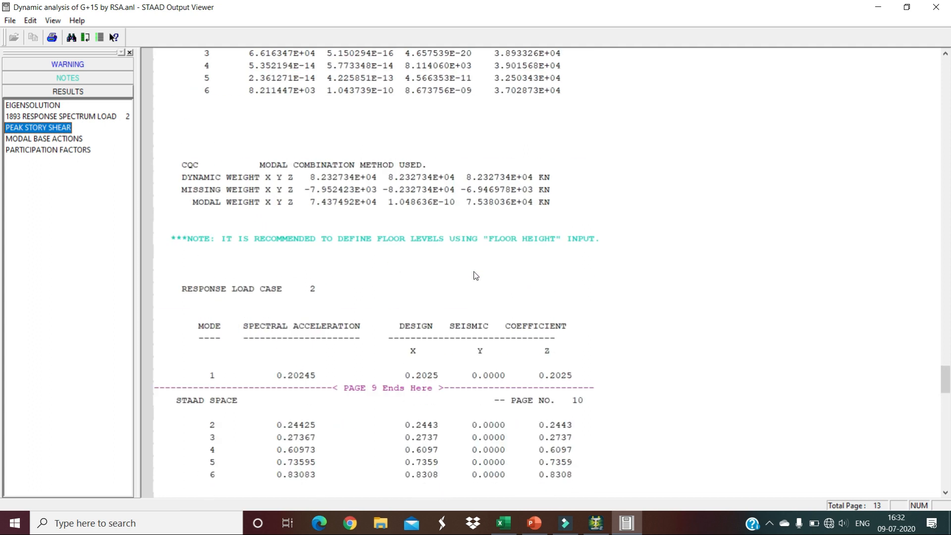
scroll(486, 268, "down", 20)
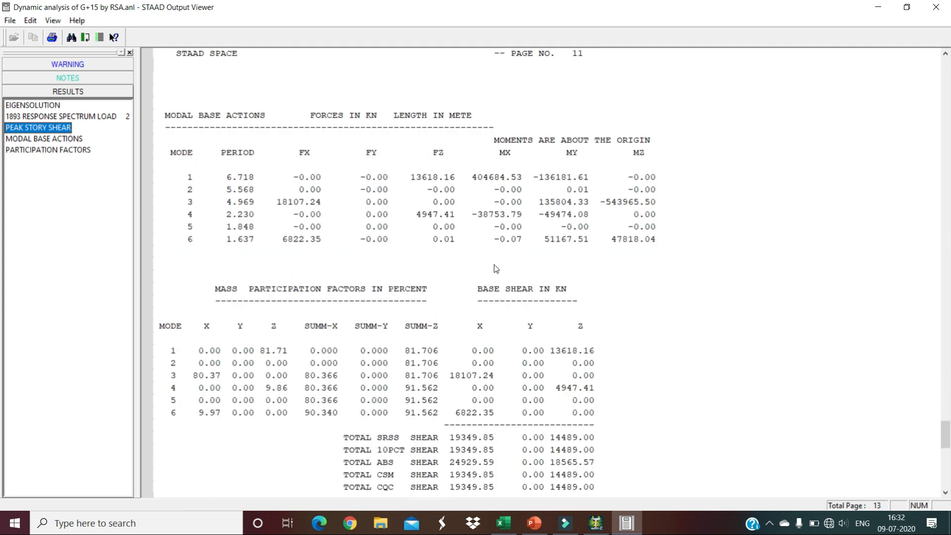
scroll(497, 269, "down", 5)
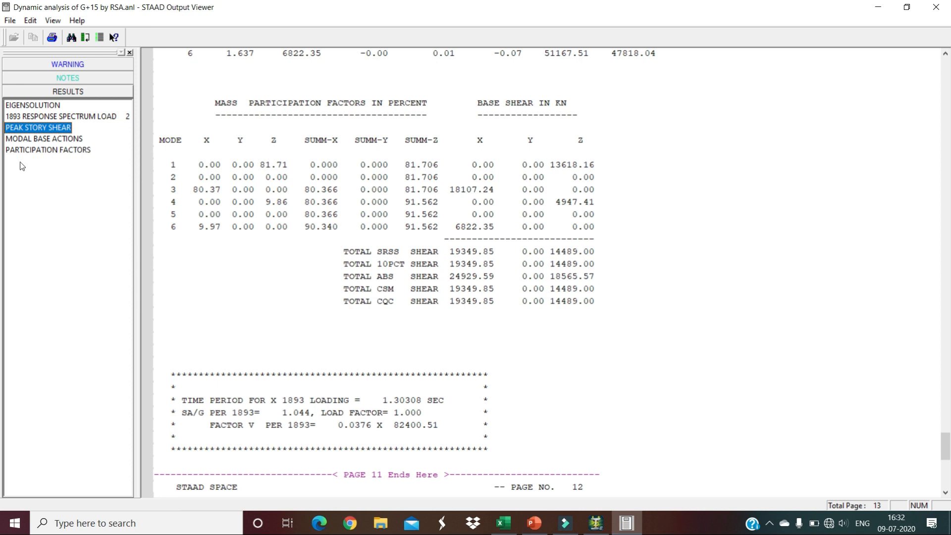
Examine the modal base actions and compare them with the story shear and modal acceleration tables
left_click(33, 139)
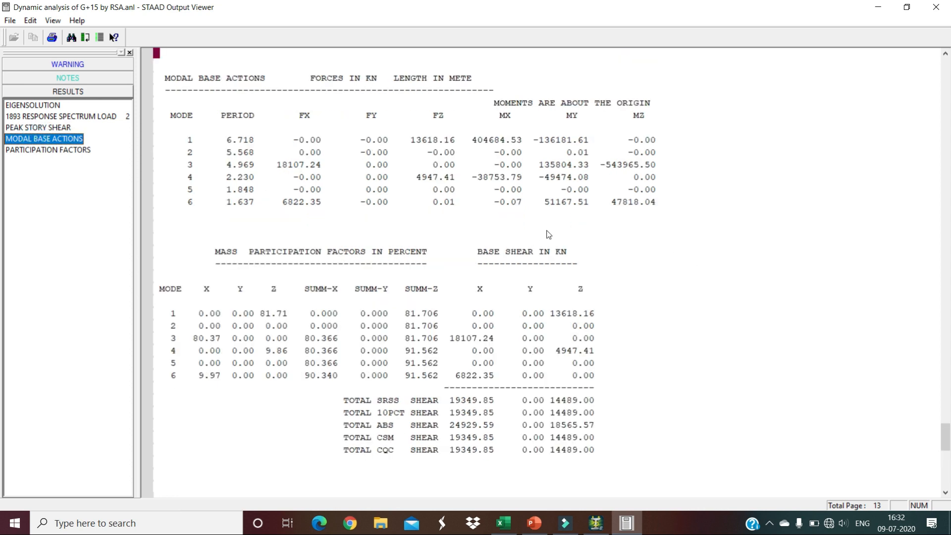
scroll(595, 269, "up", 3)
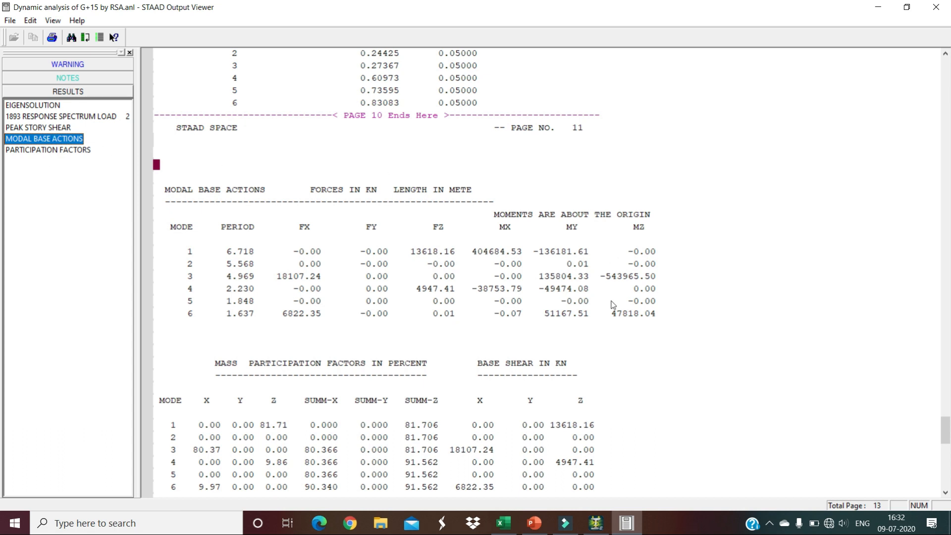
scroll(623, 291, "up", 9)
scroll(623, 291, "up", 5)
scroll(450, 272, "down", 18)
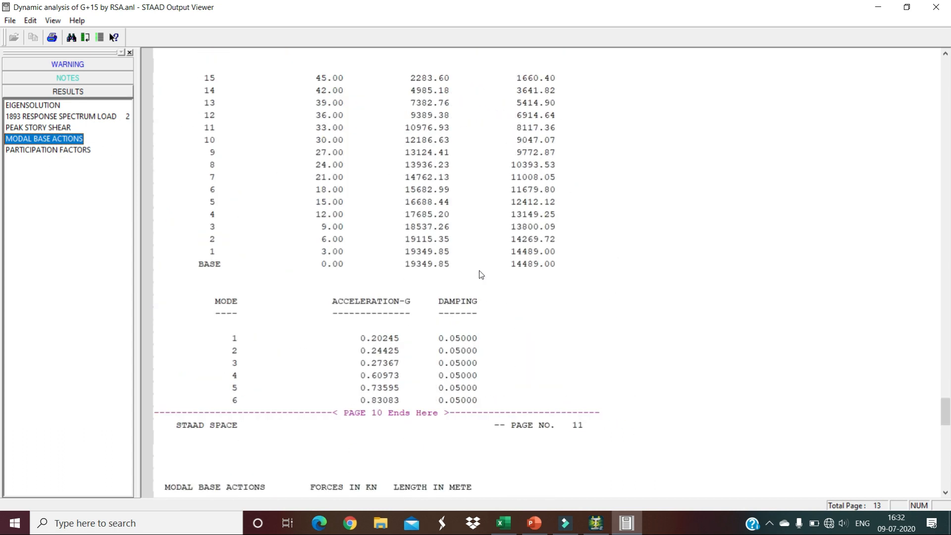
Examine the mass participation factors and base shear for each mode alongside the modal base actions
left_click(69, 150)
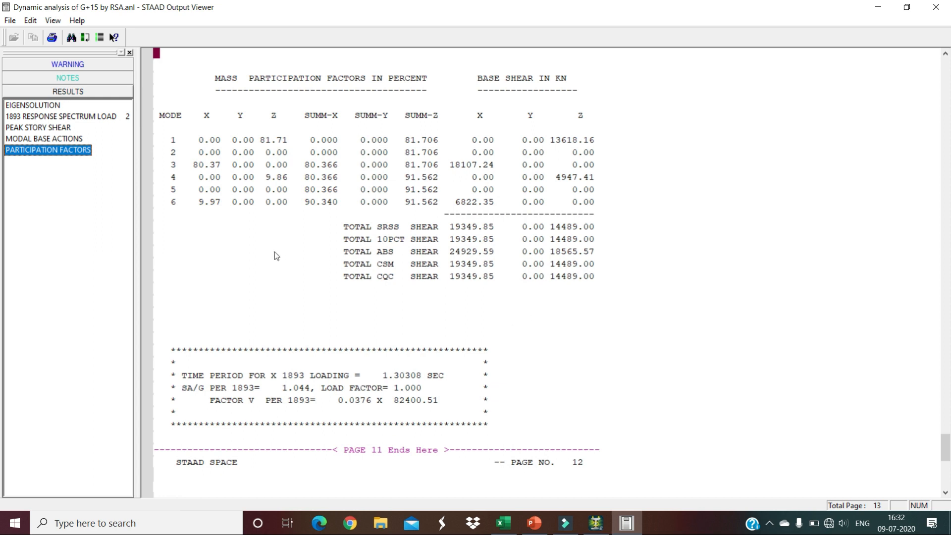
scroll(314, 333, "up", 7)
scroll(314, 332, "up", 1)
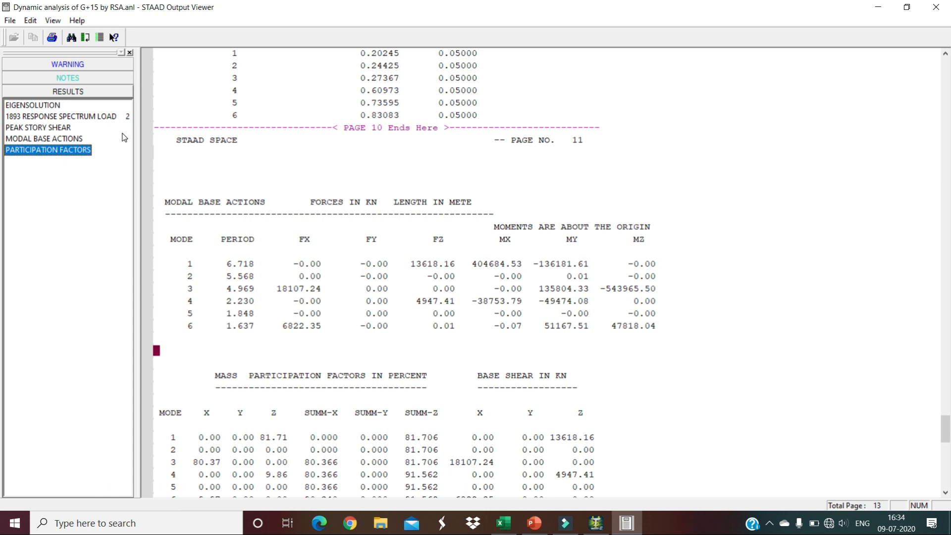
Revisit the eigensolution, participation factors and 1893 response spectrum load results to review the modal periods, mass participation and modal weights
left_click(29, 106)
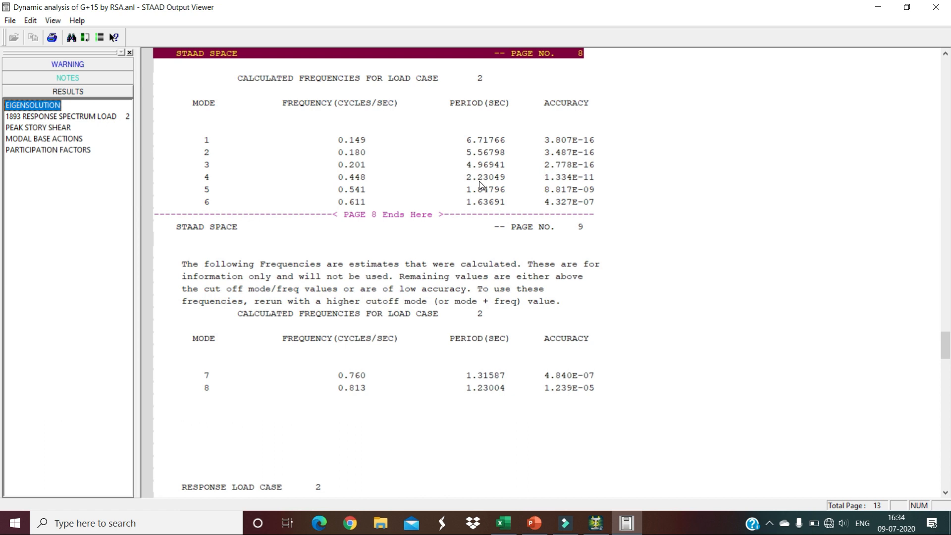
left_click(34, 150)
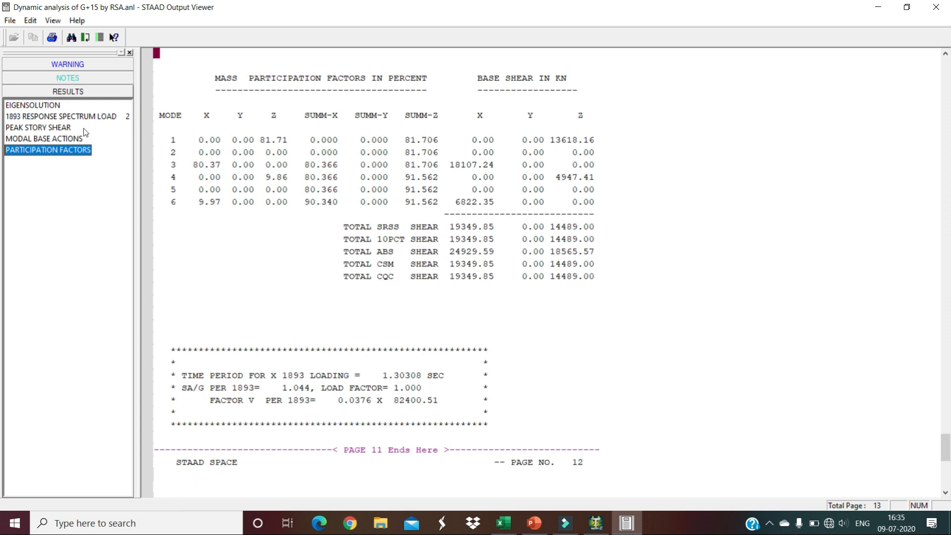
left_click(56, 109)
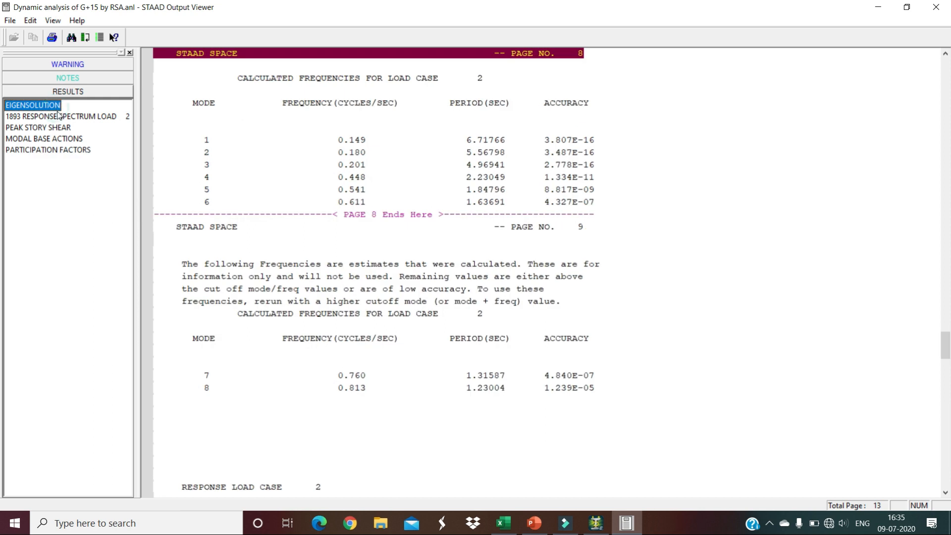
left_click(59, 116)
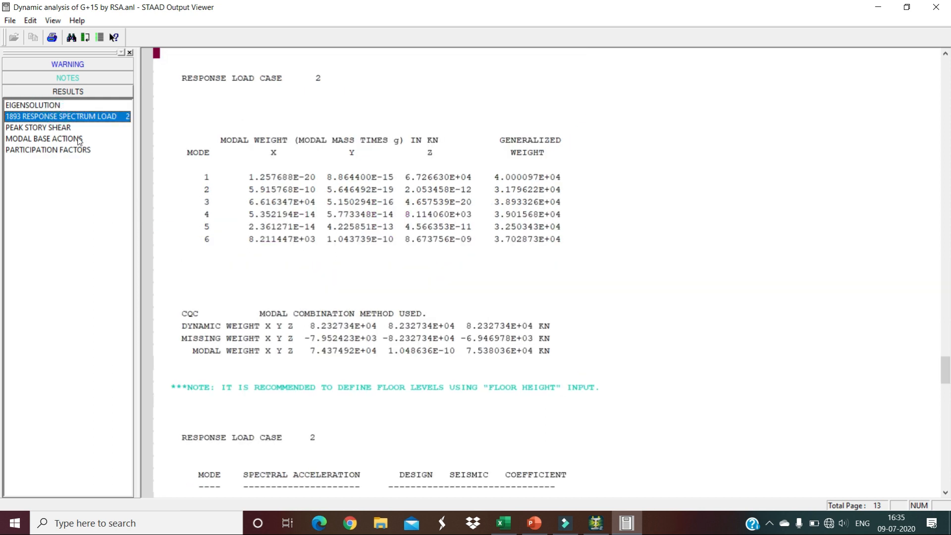